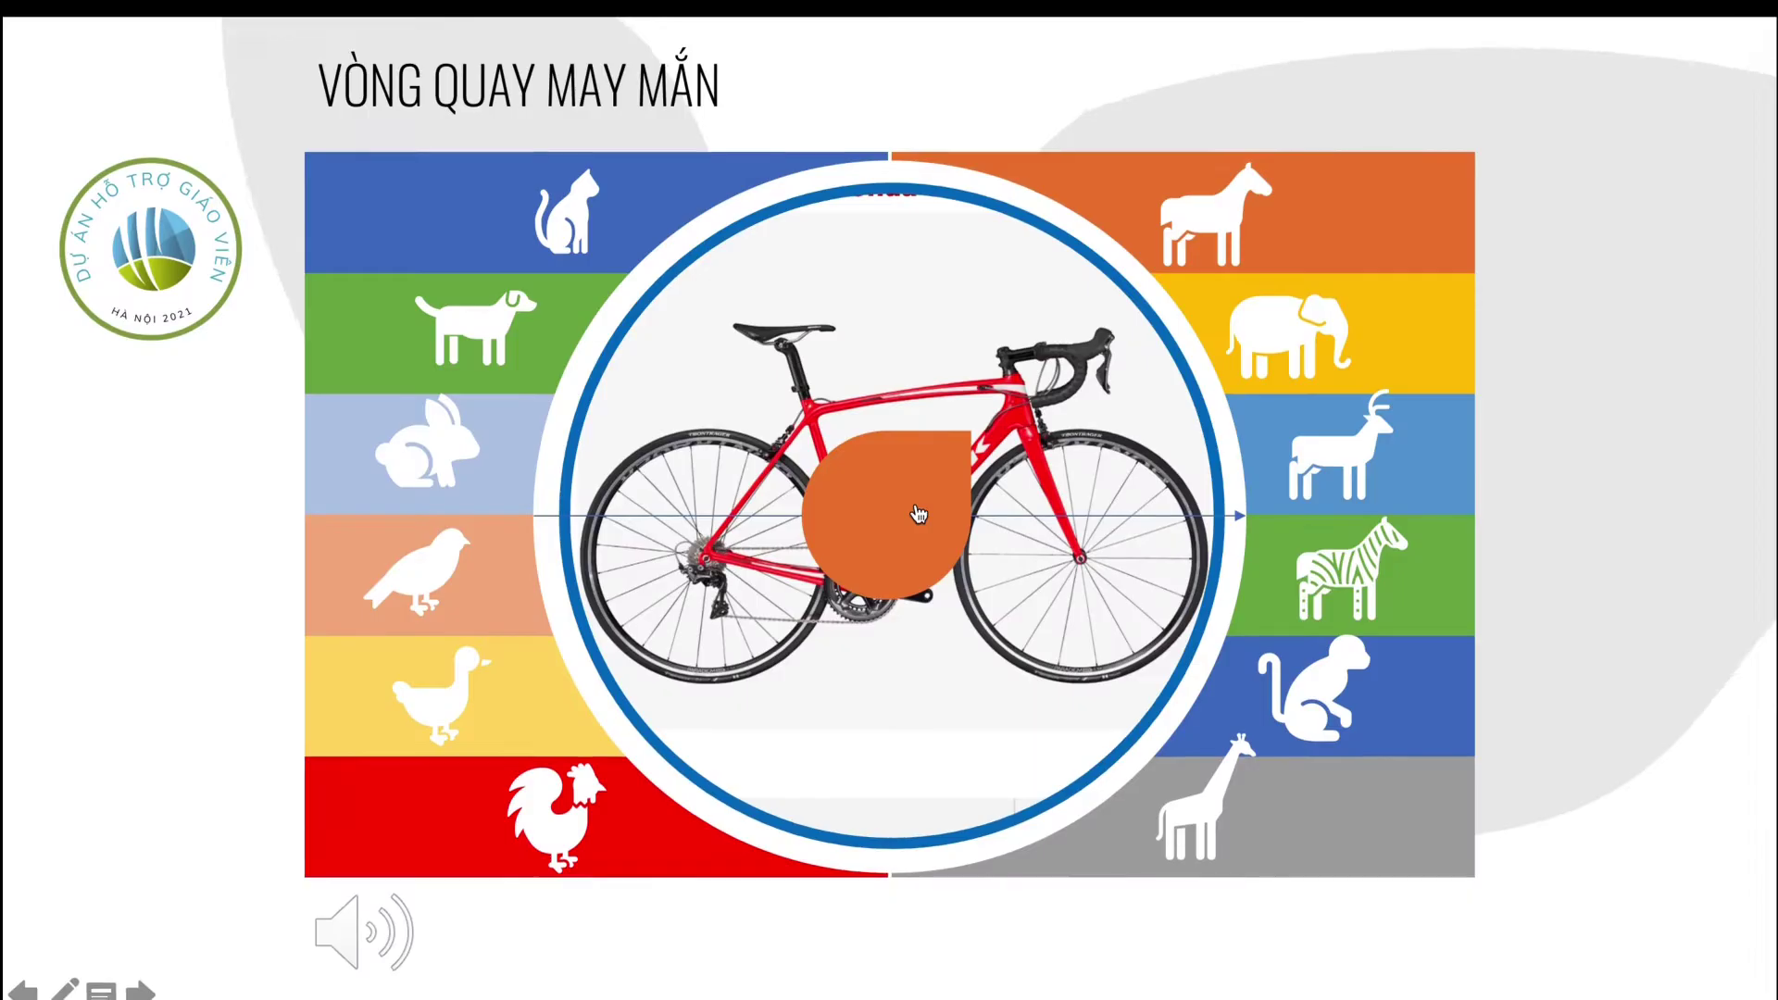
Spin the finished bicycle lucky wheel by clicking its orange button
click(918, 515)
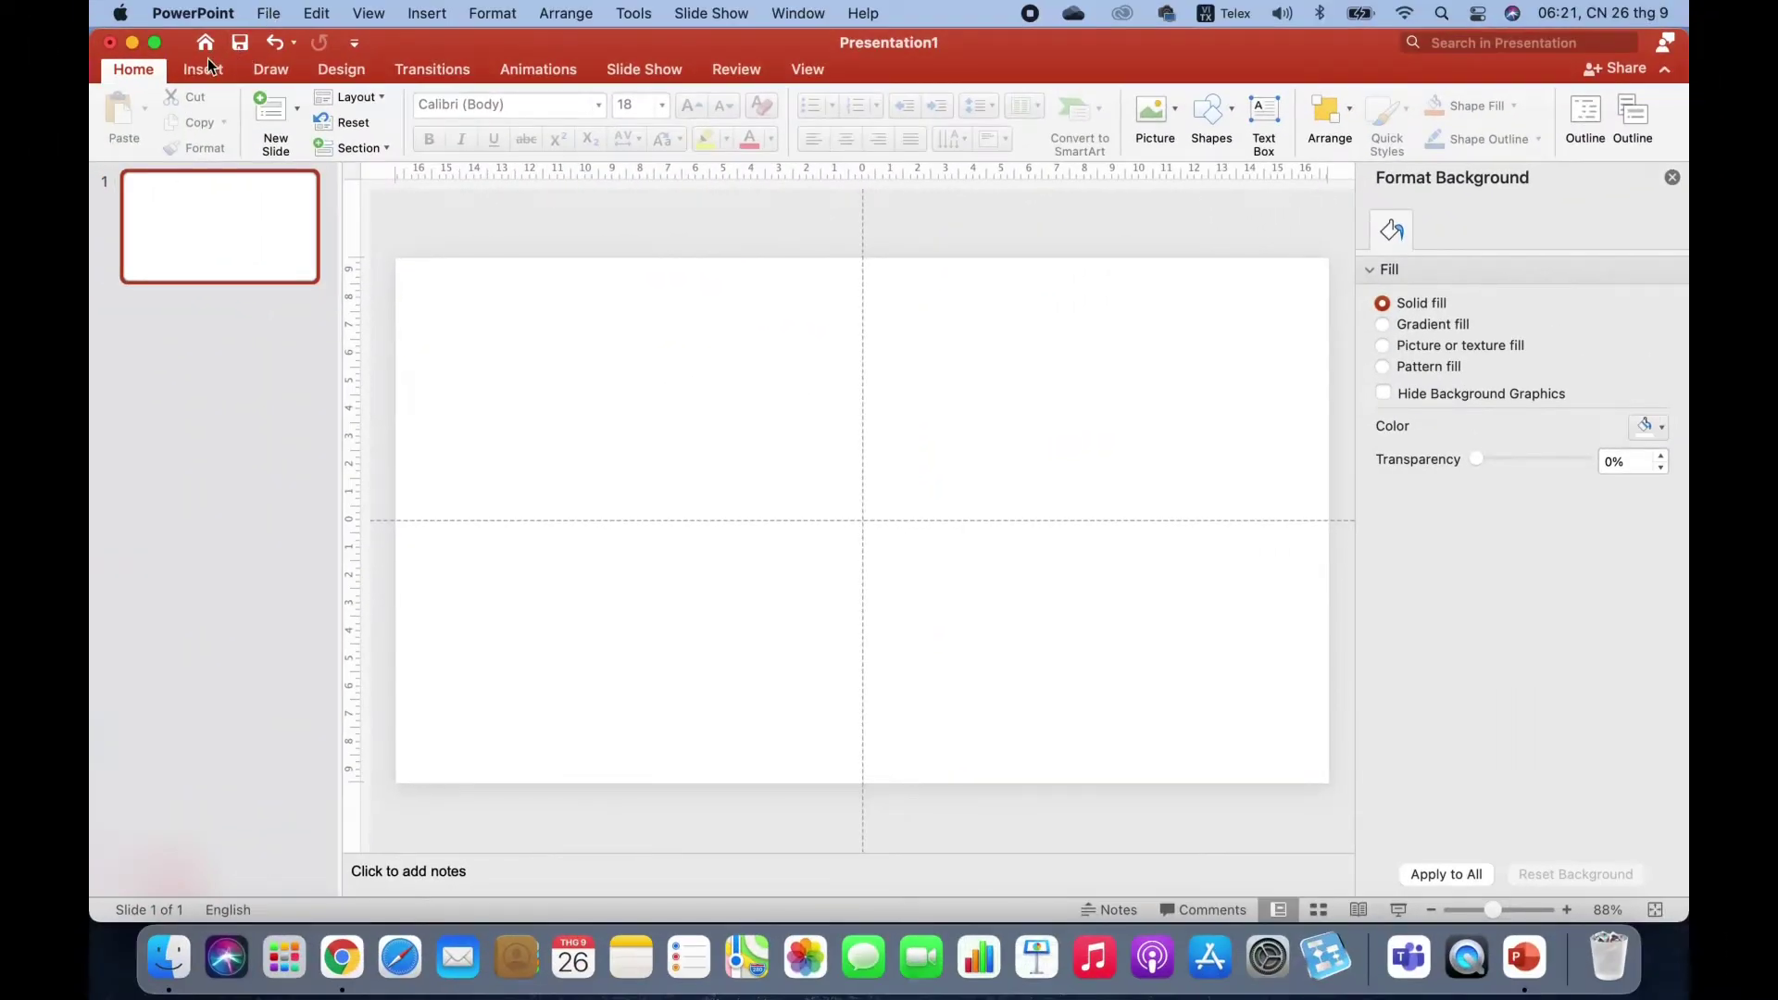
Start a Screen Clipping from Insert > Screenshot to capture the bicycle page
click(204, 69)
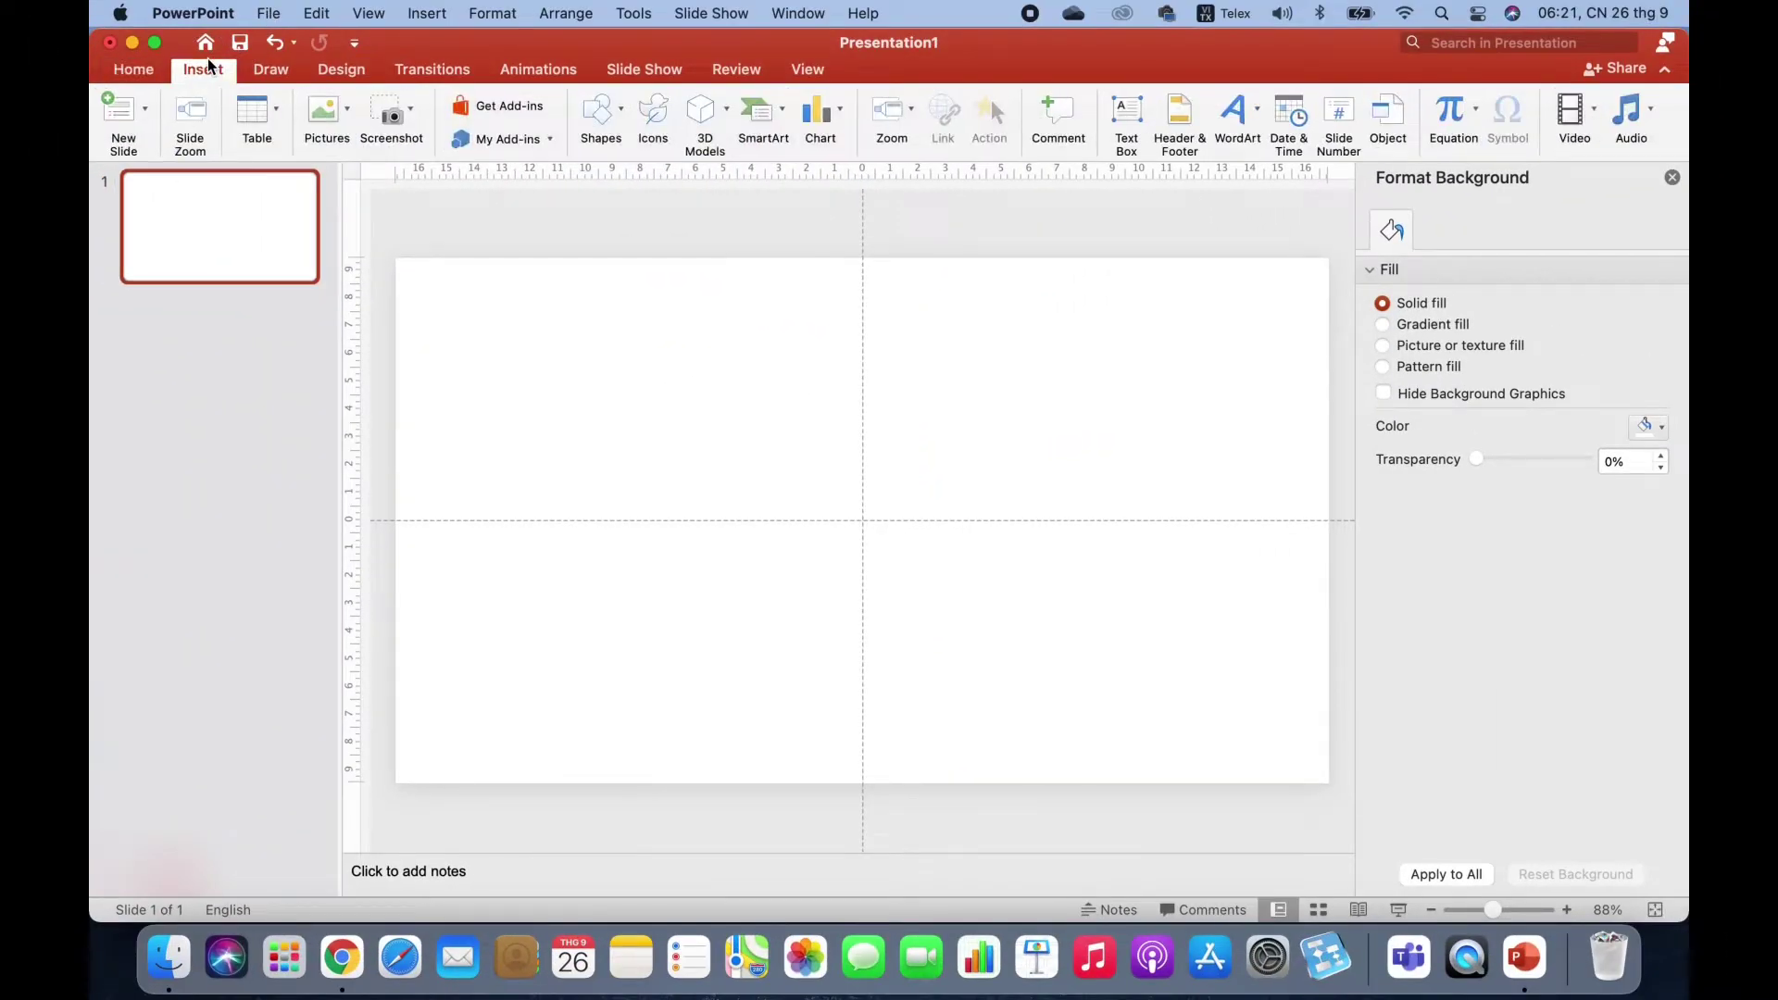
click(412, 114)
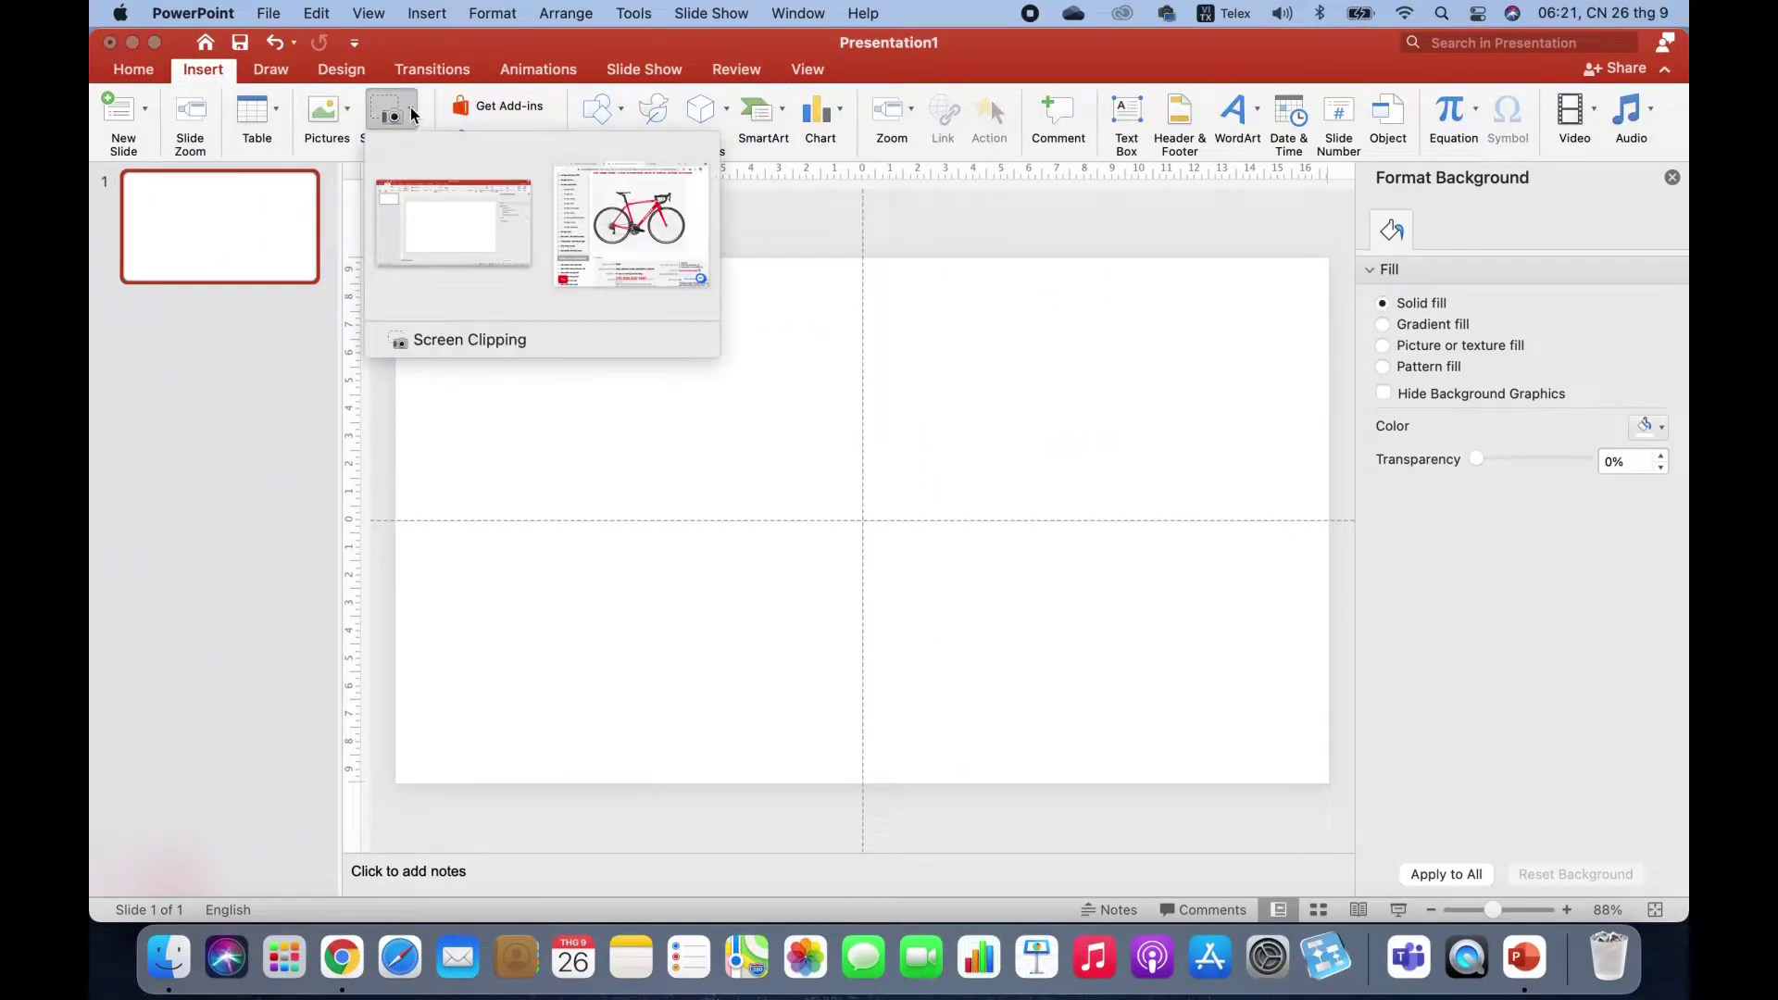
click(531, 339)
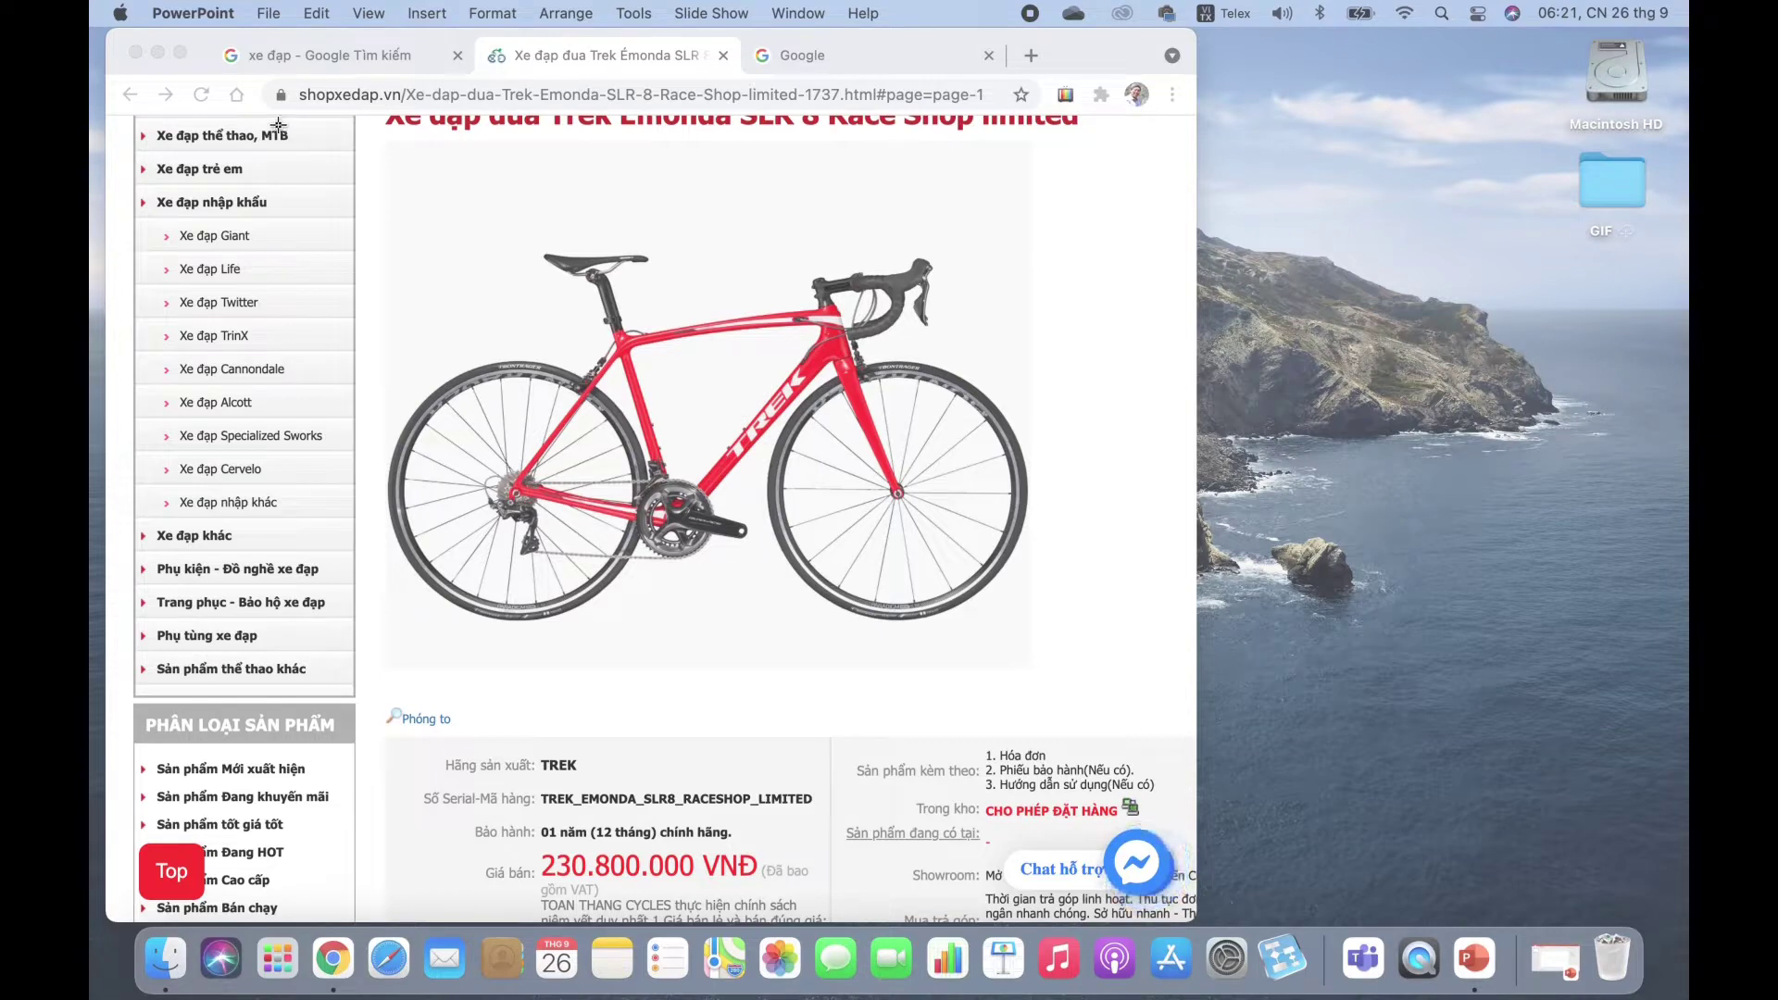
Drag a clipping region from above the Trek bike photo down past the product details
click(278, 125)
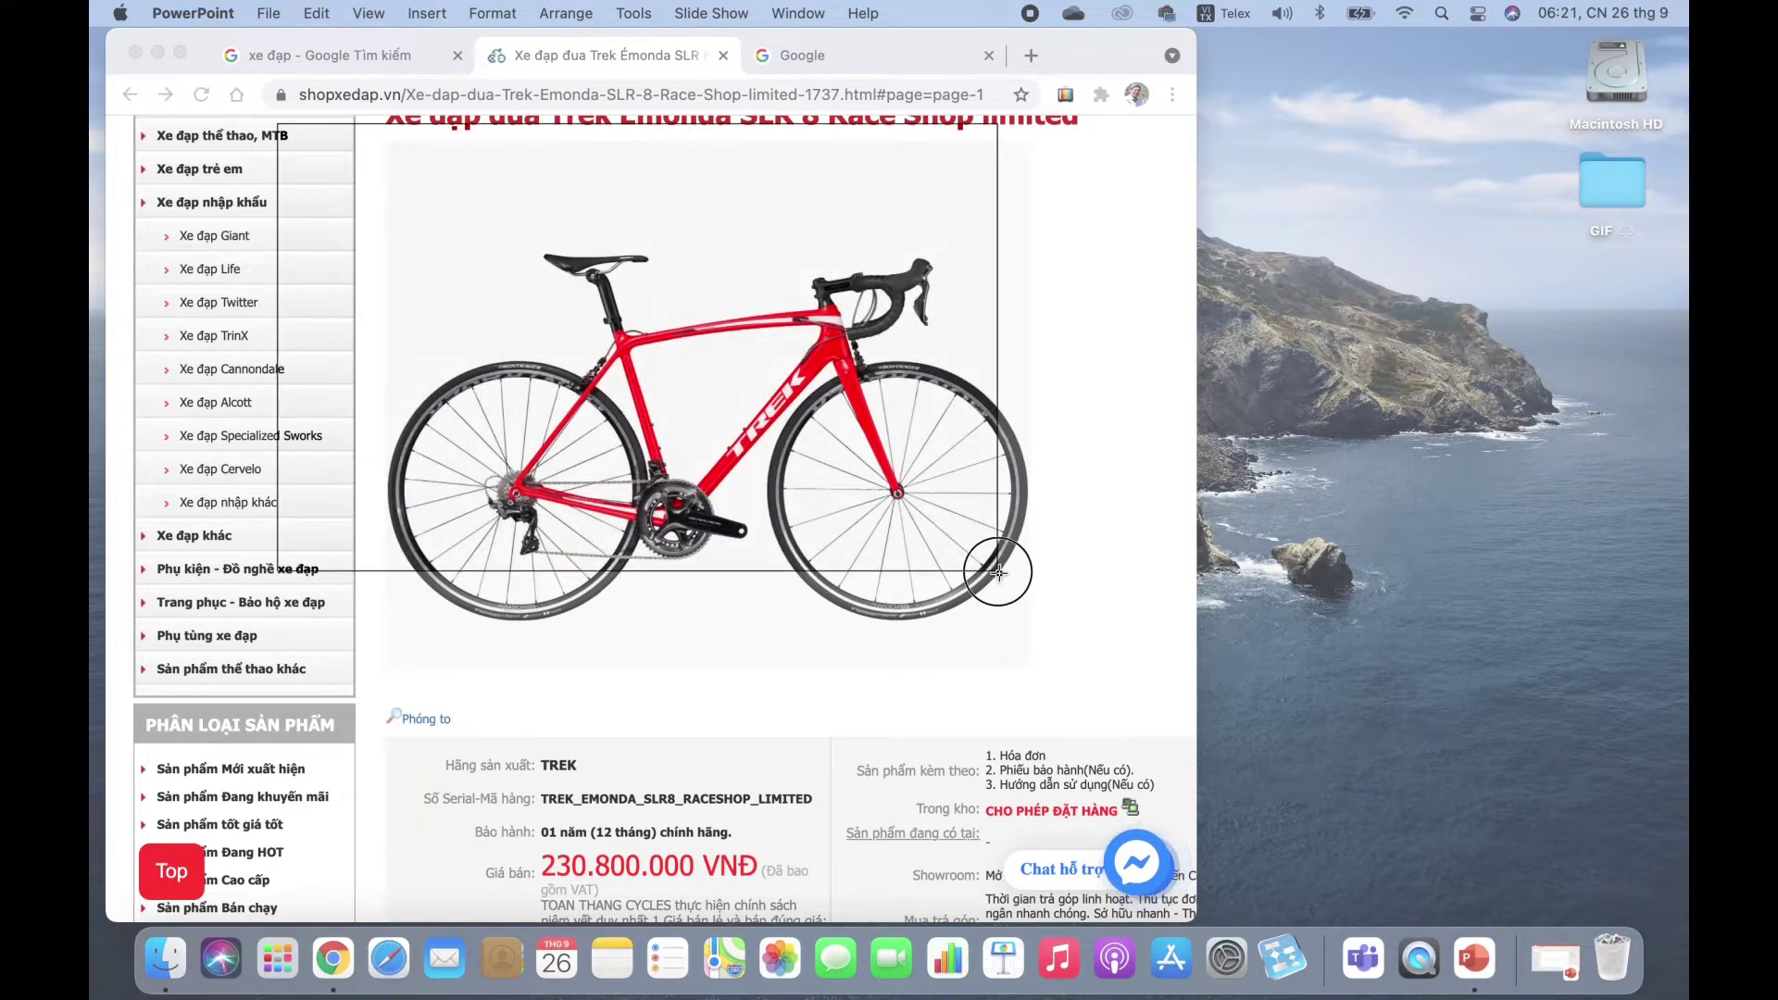
mouse_move(278, 125)
mouse_down()
mouse_move(1117, 738)
mouse_move(1130, 798)
mouse_up()
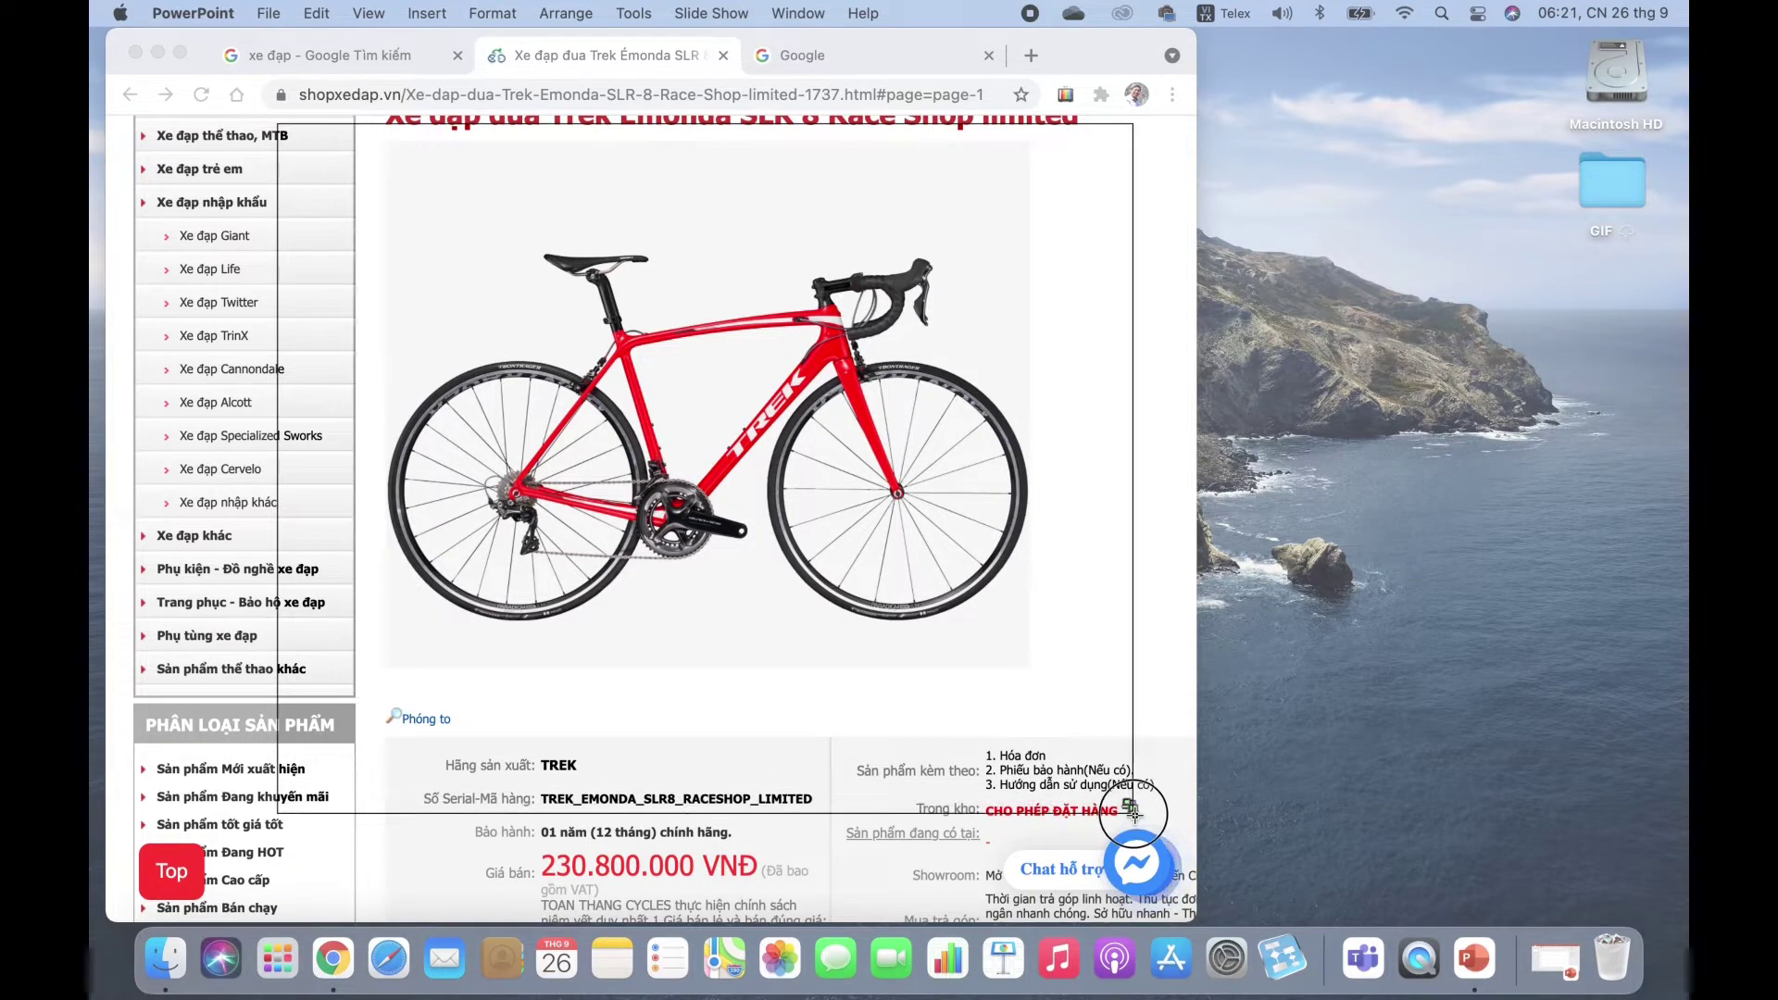
drag(1130, 797, 1135, 814)
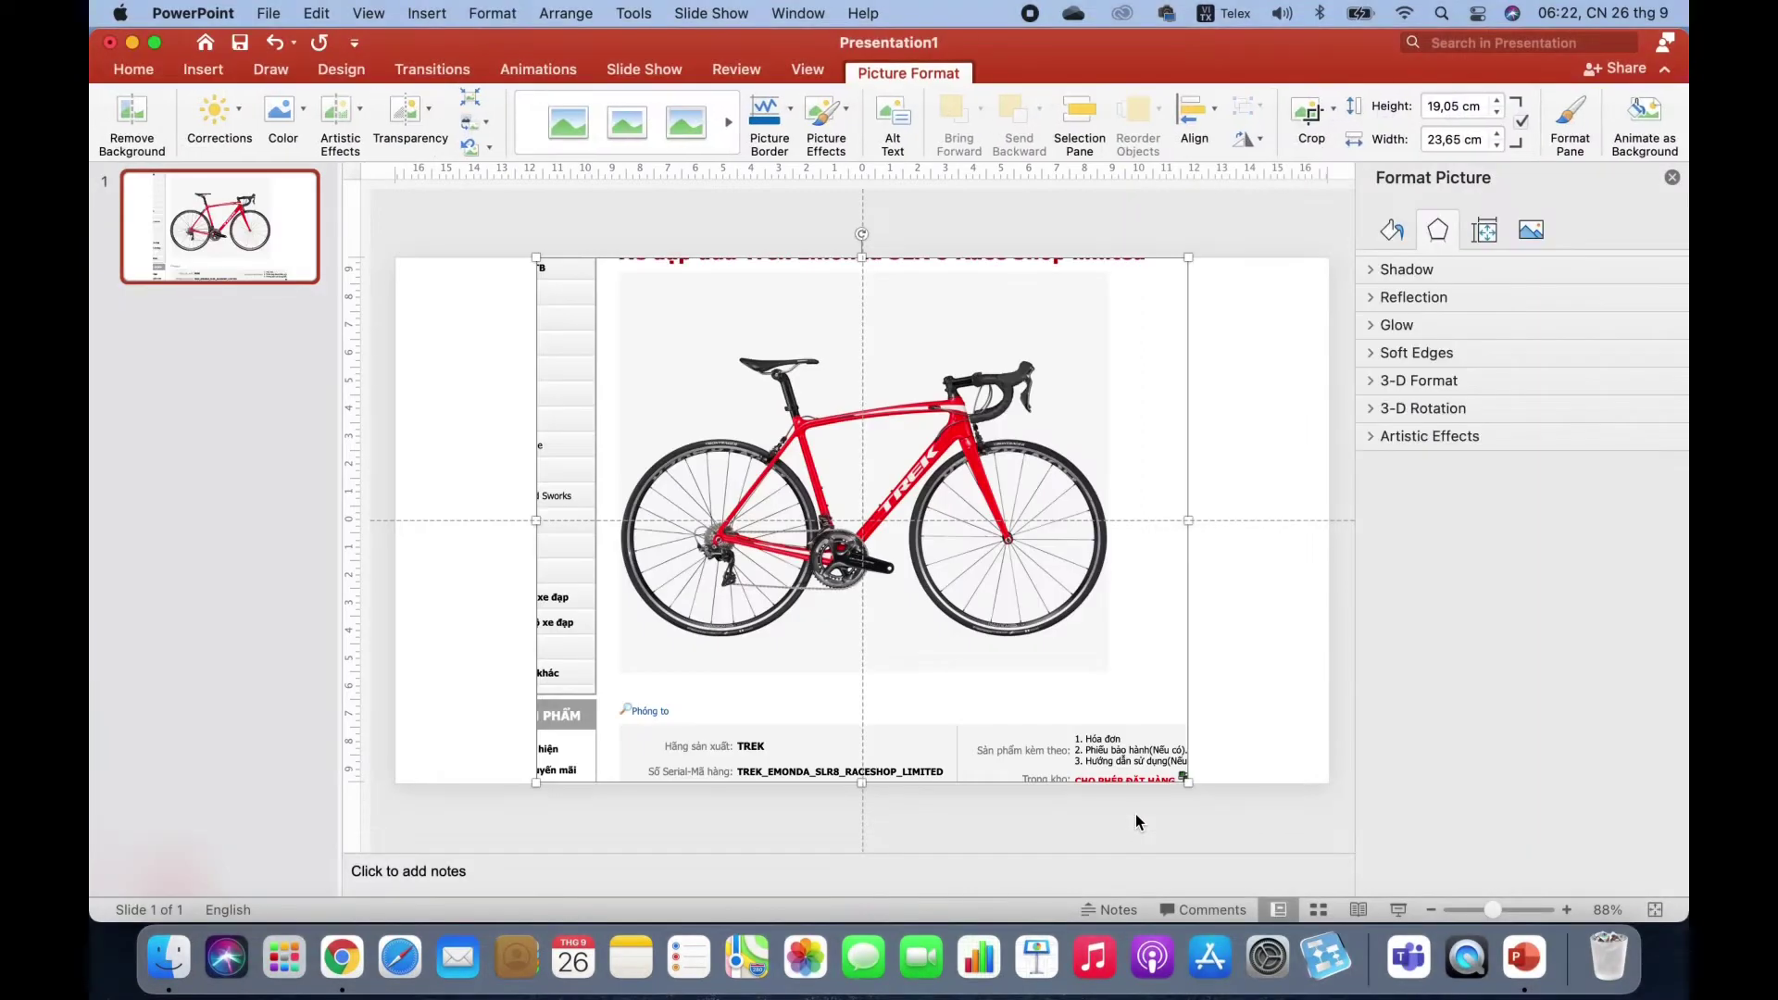
Shrink the Trek bike clip to 16,11 cm wide and centre it on the slide
drag(1190, 787, 979, 615)
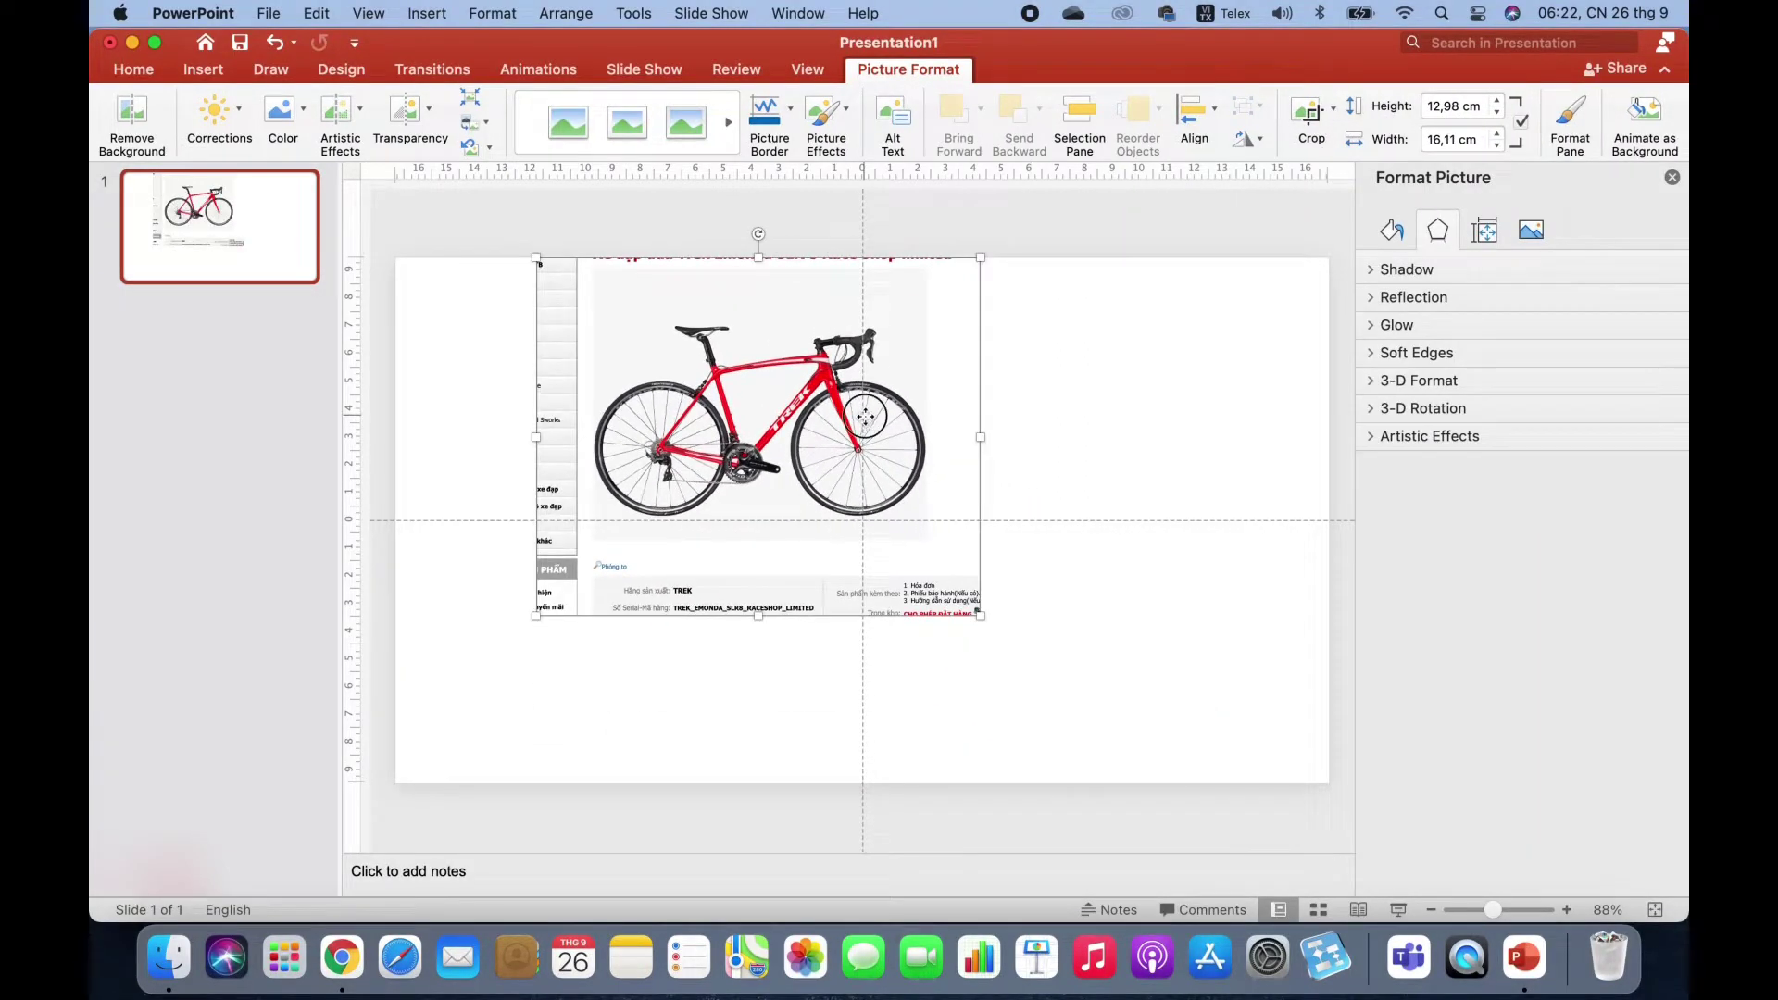
drag(865, 417, 952, 470)
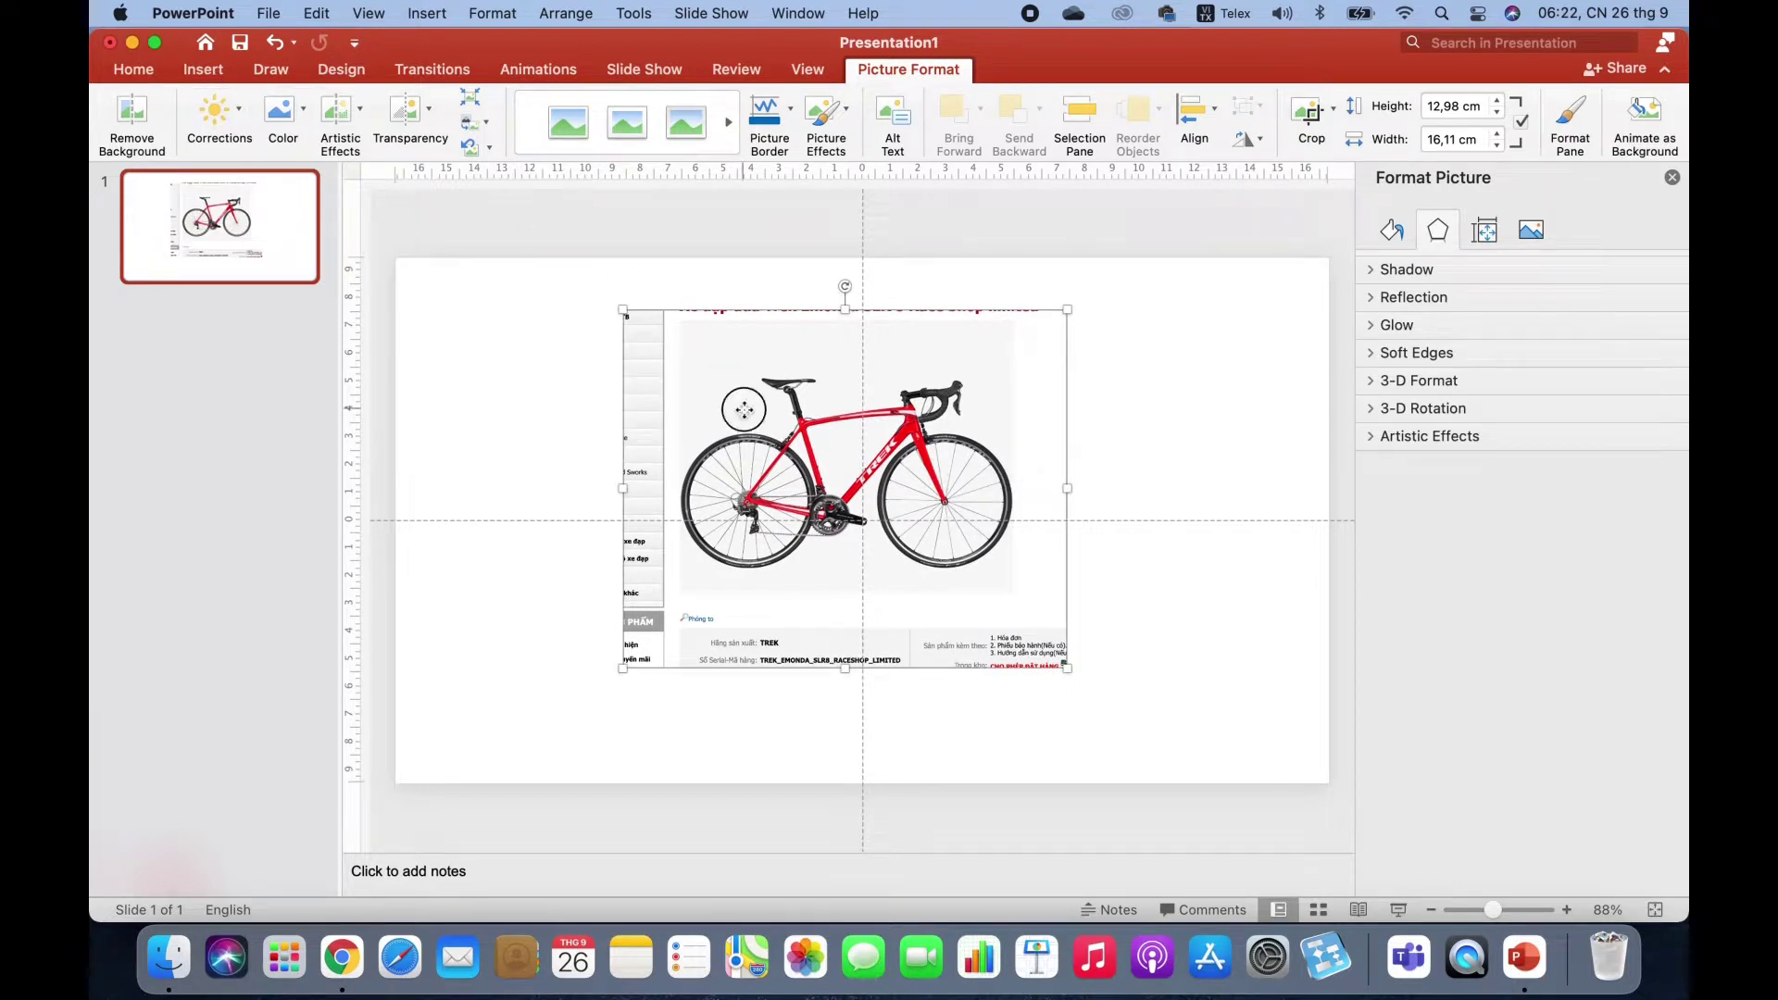
drag(743, 409, 759, 444)
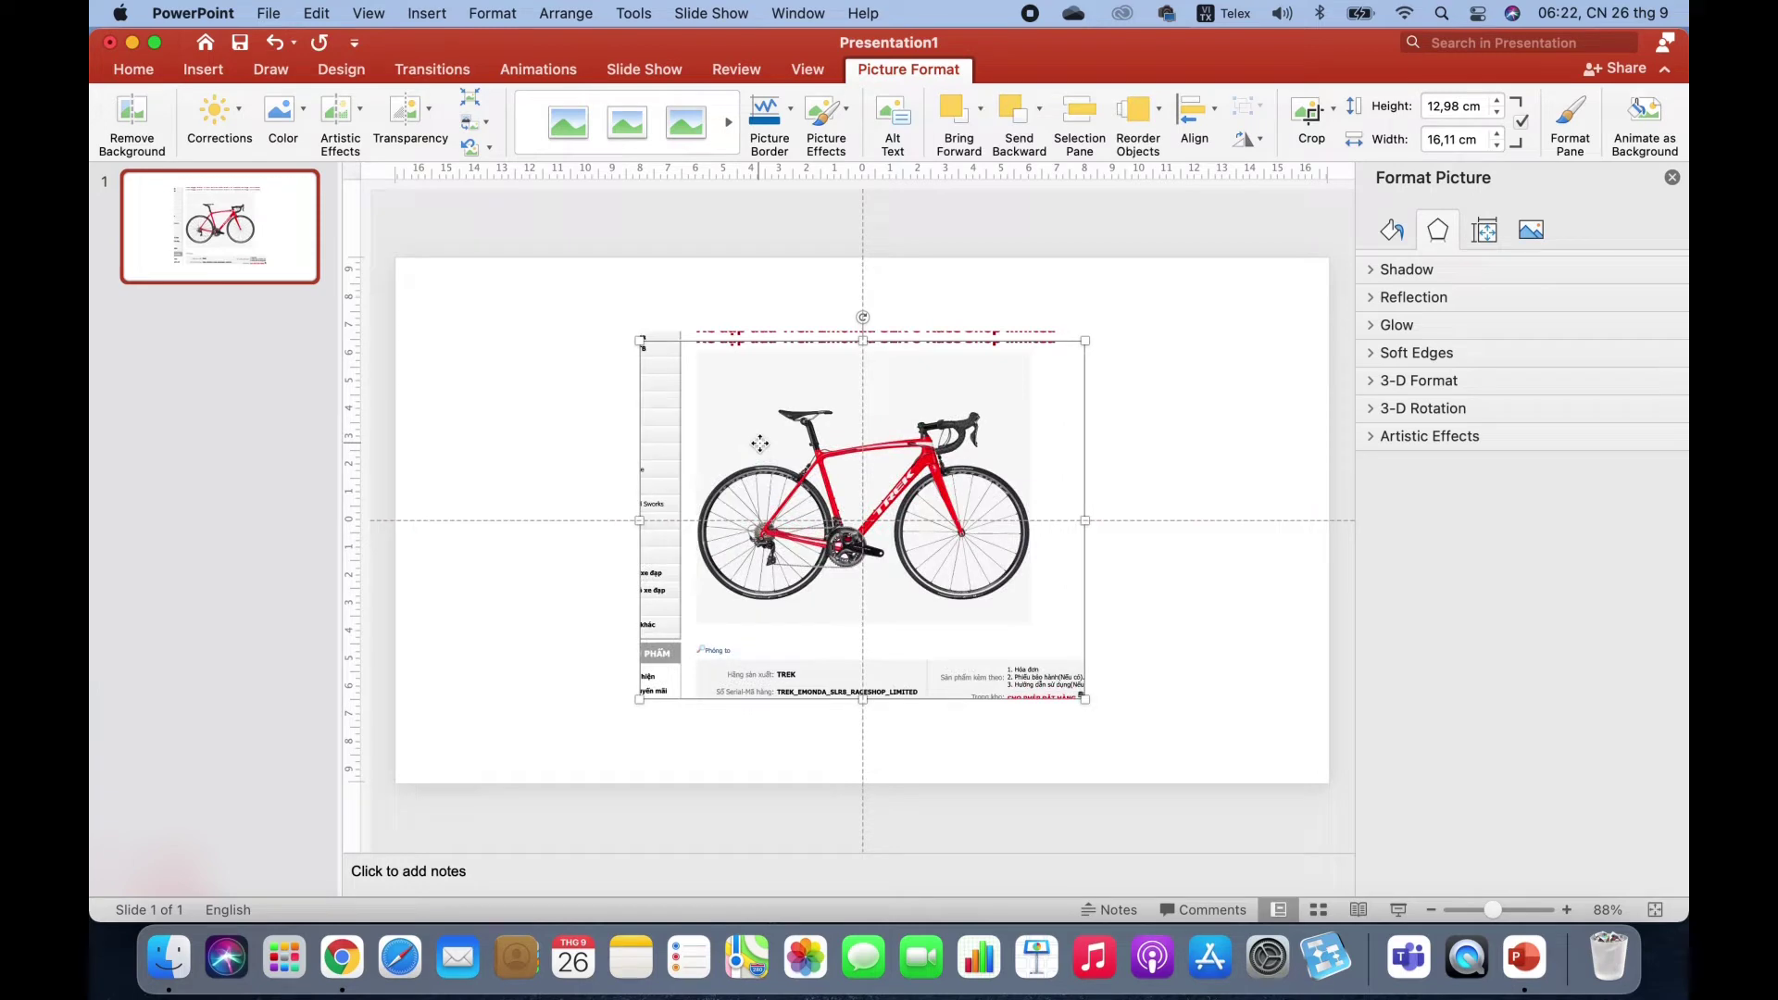
Draw an oval circle over the bike, then select it together with the bicycle picture
click(204, 72)
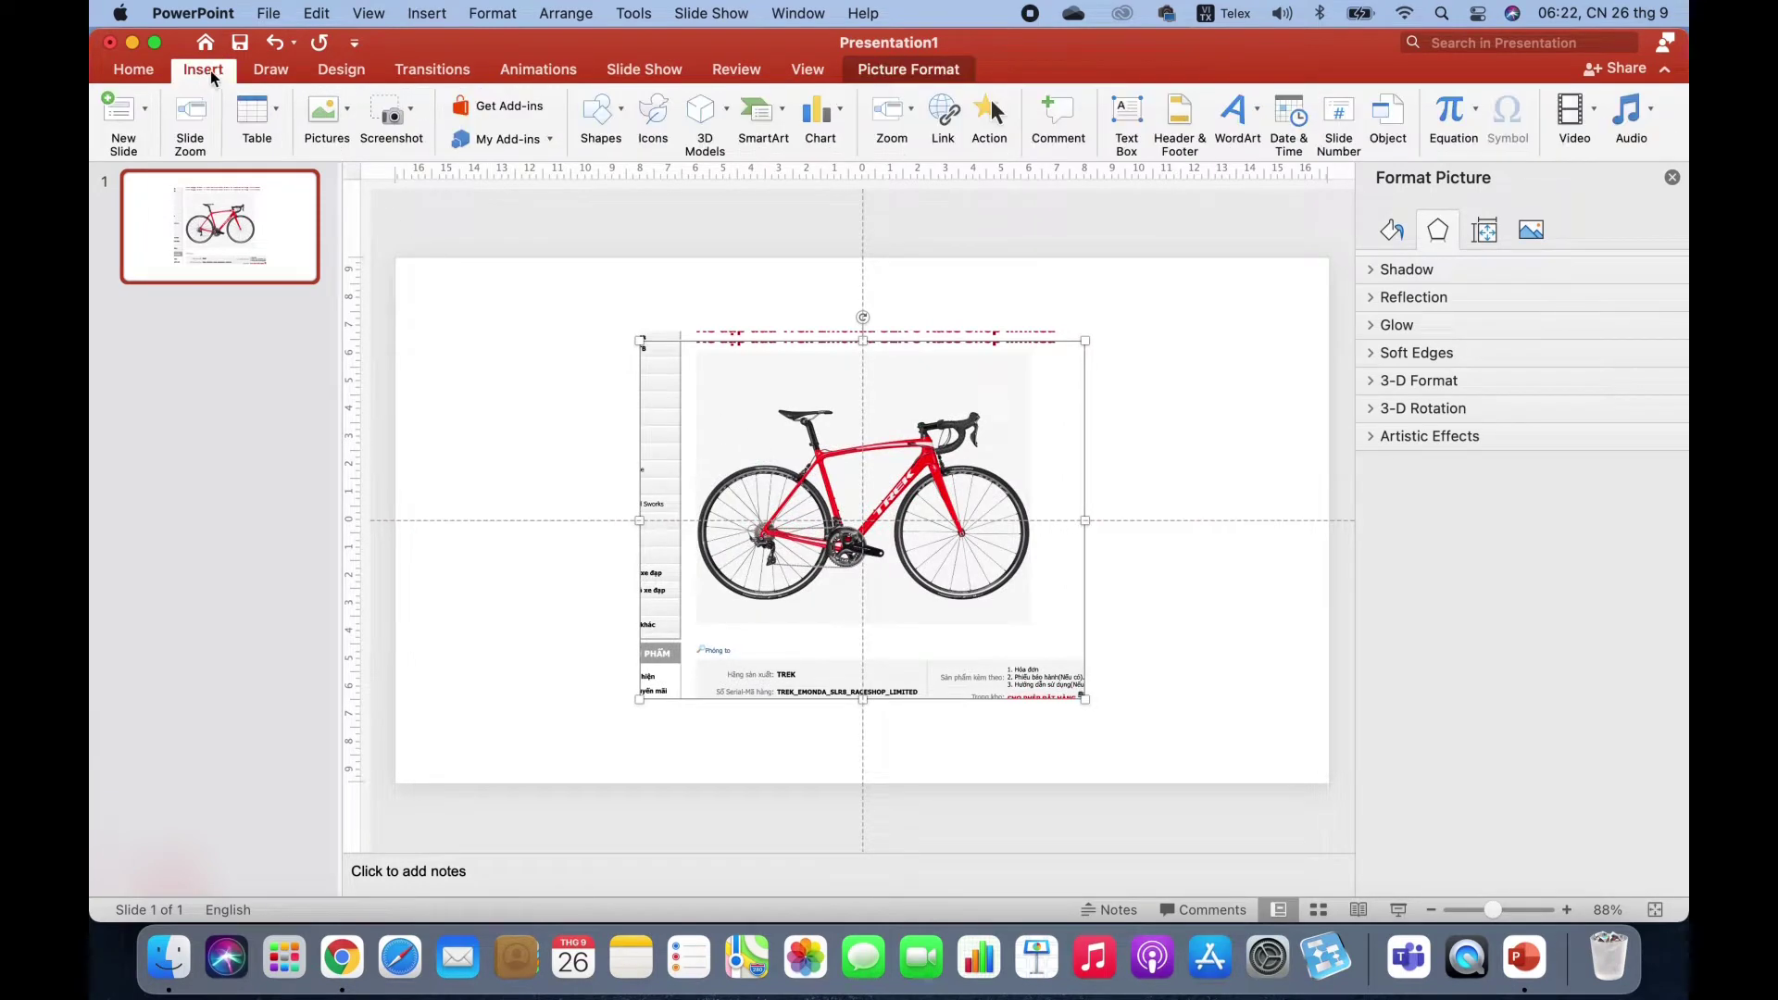
click(616, 115)
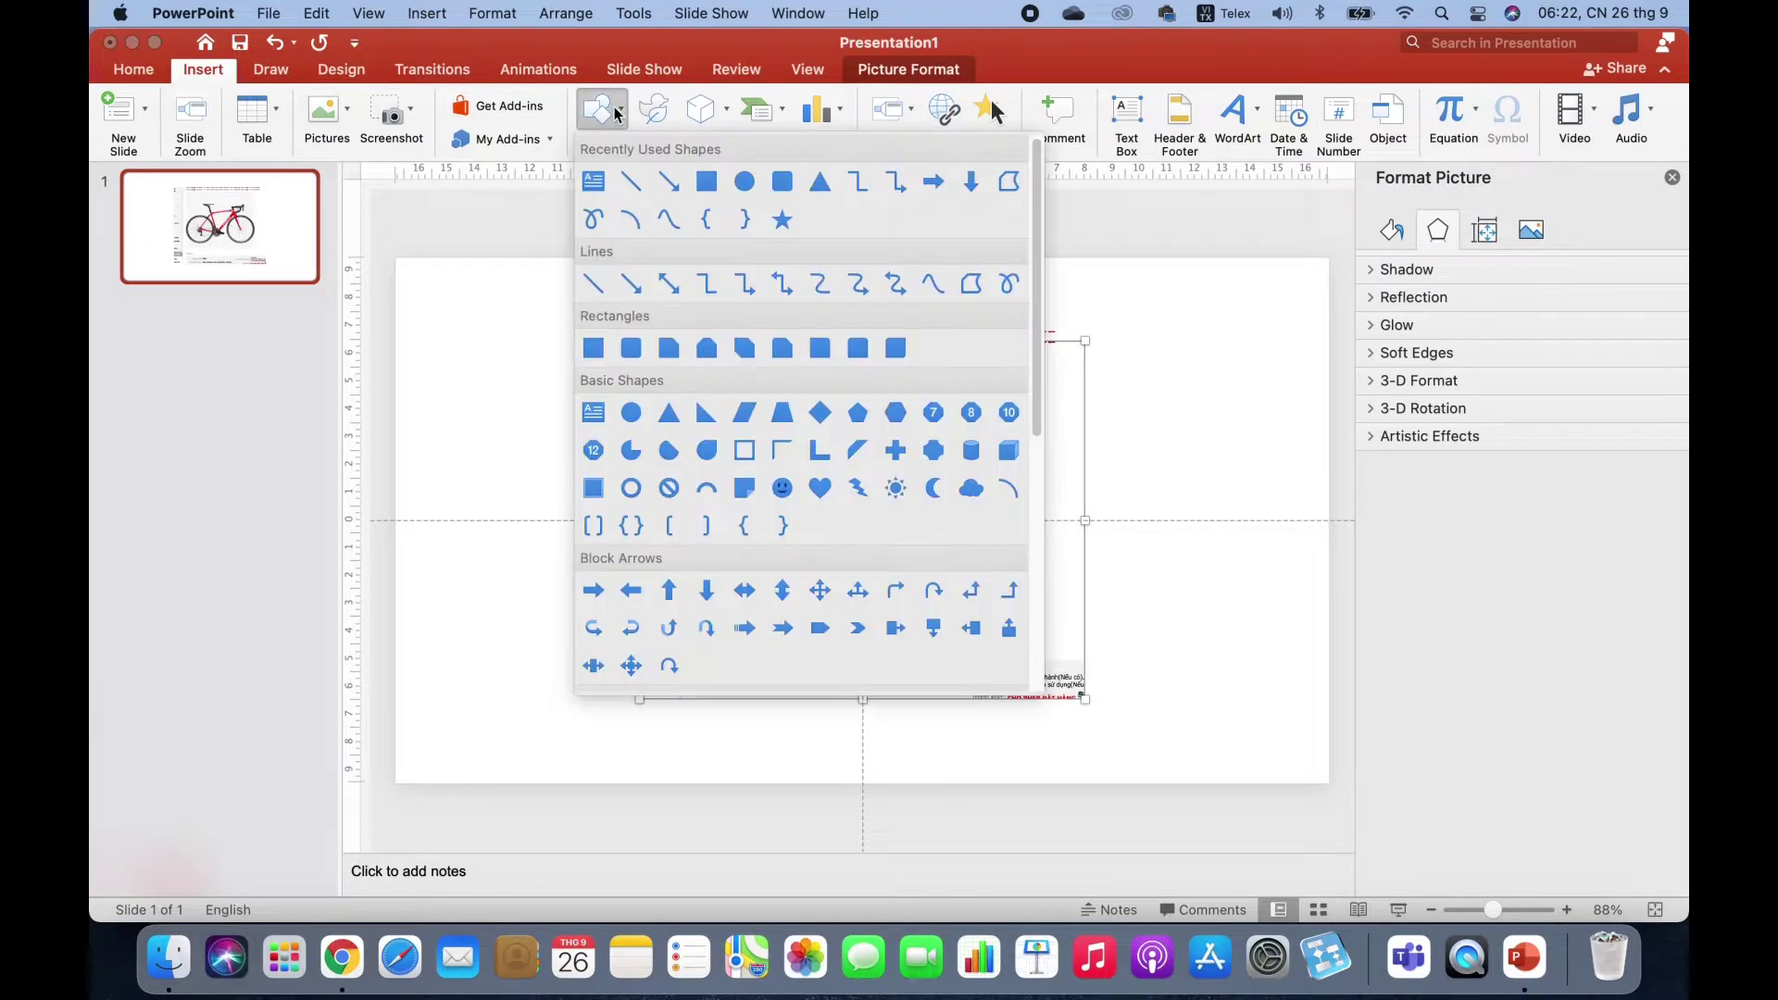
click(743, 183)
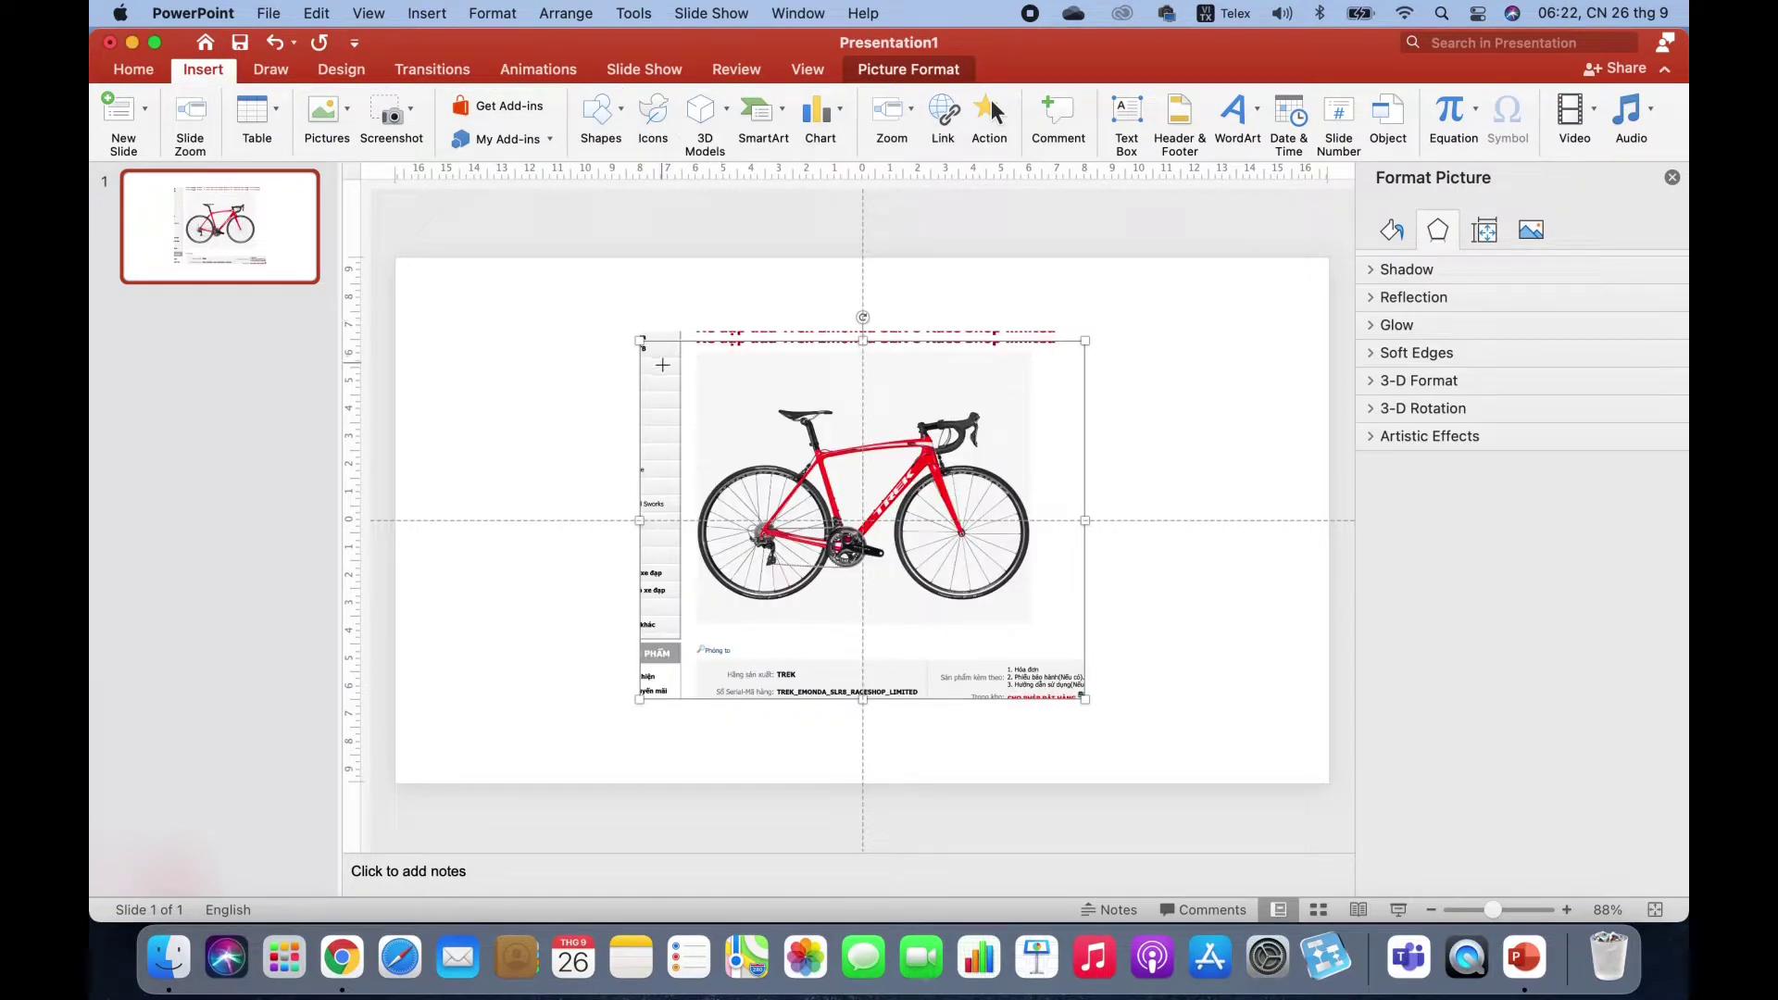
drag(662, 365, 1000, 532)
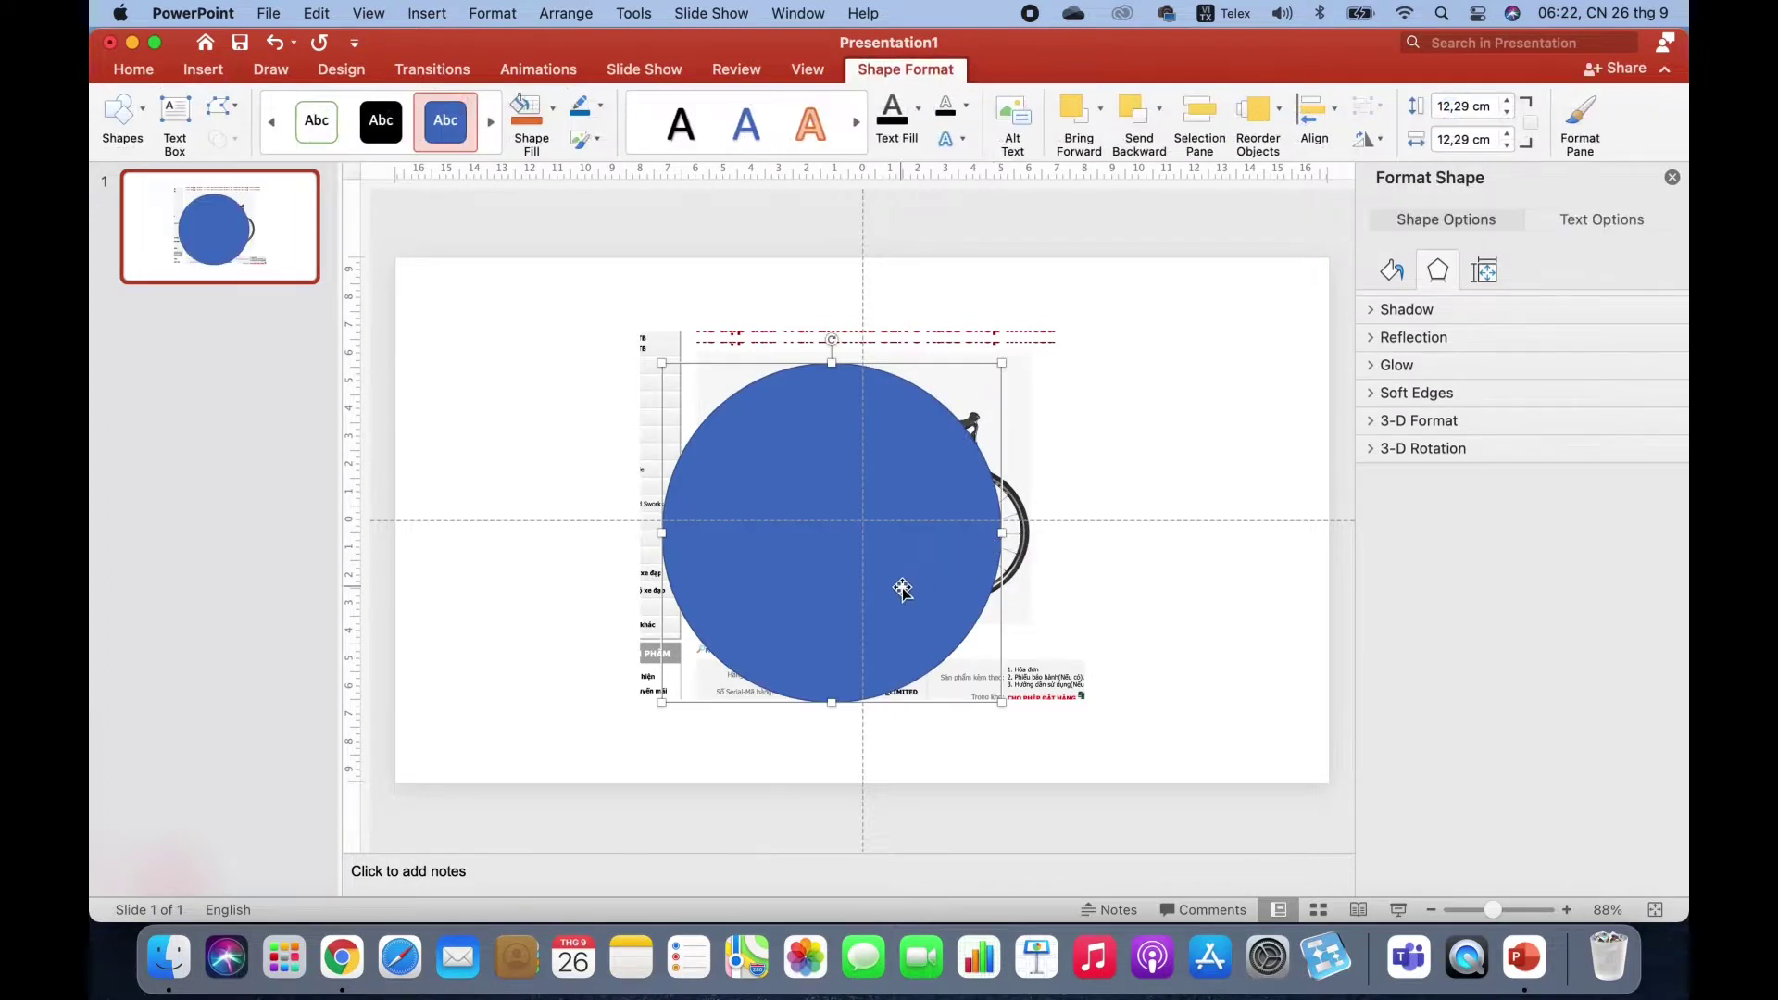
drag(905, 587, 934, 568)
key(super+a)
click(226, 138)
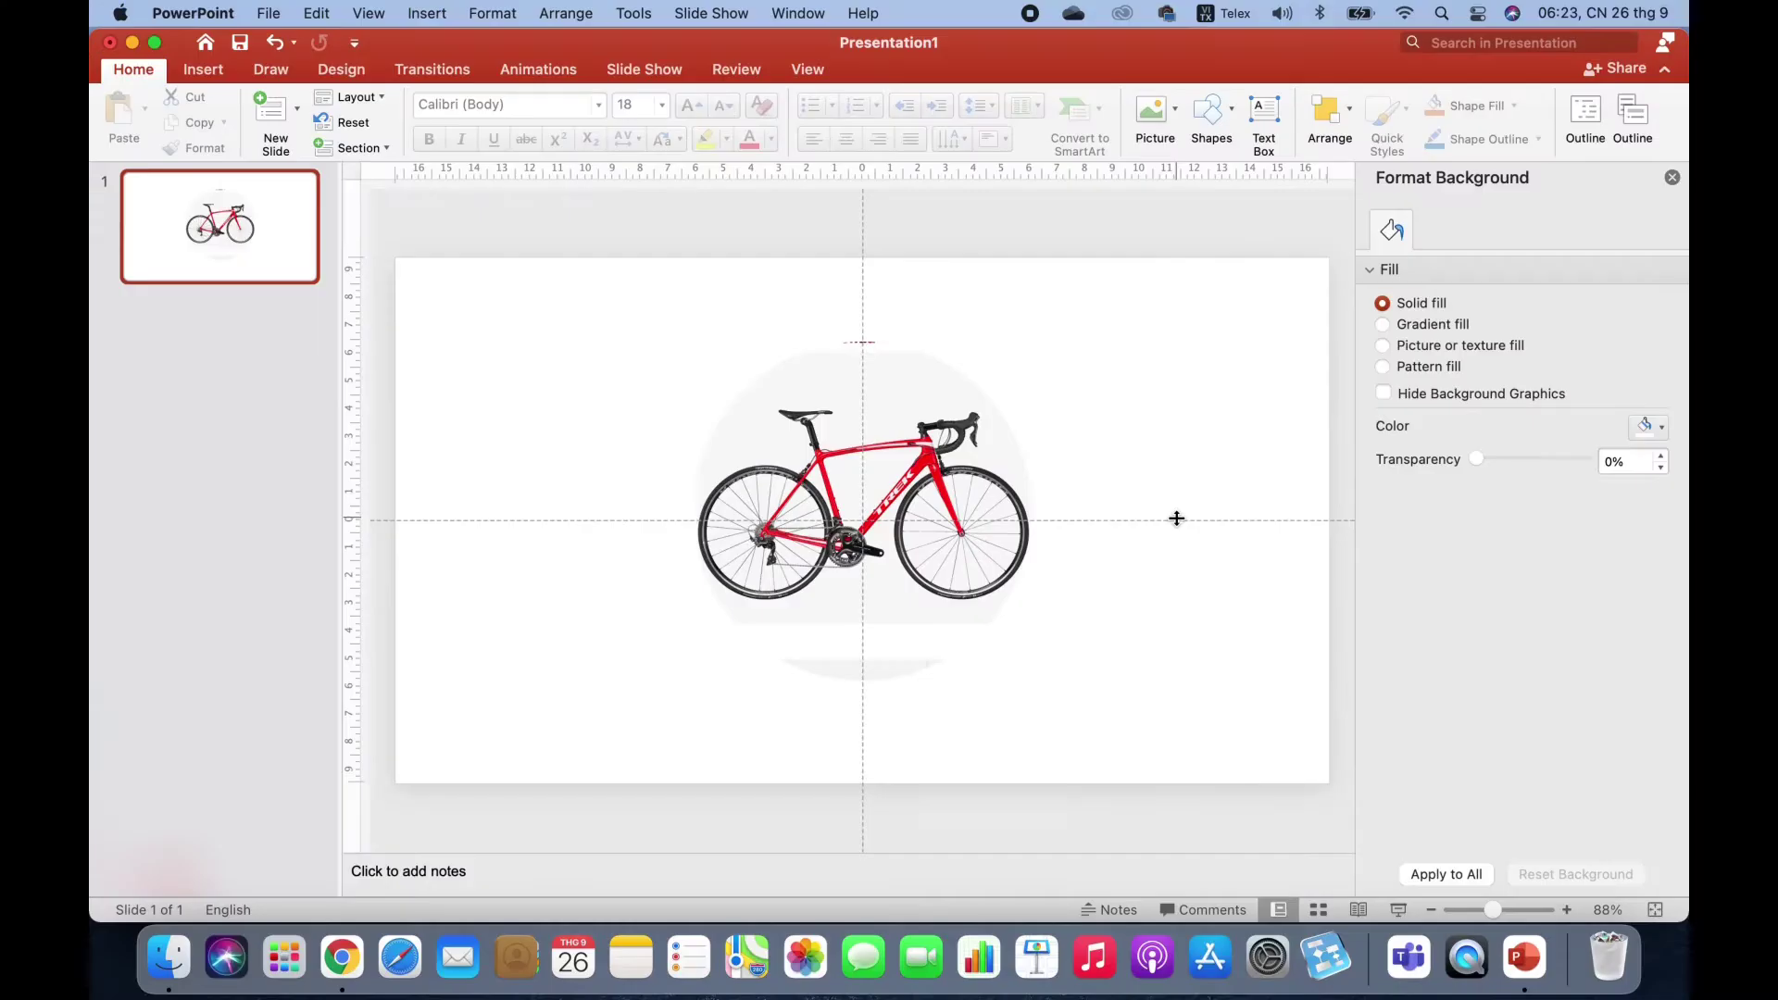
Give the circular bike picture a blue Picture Border with 6 pt weight
click(897, 417)
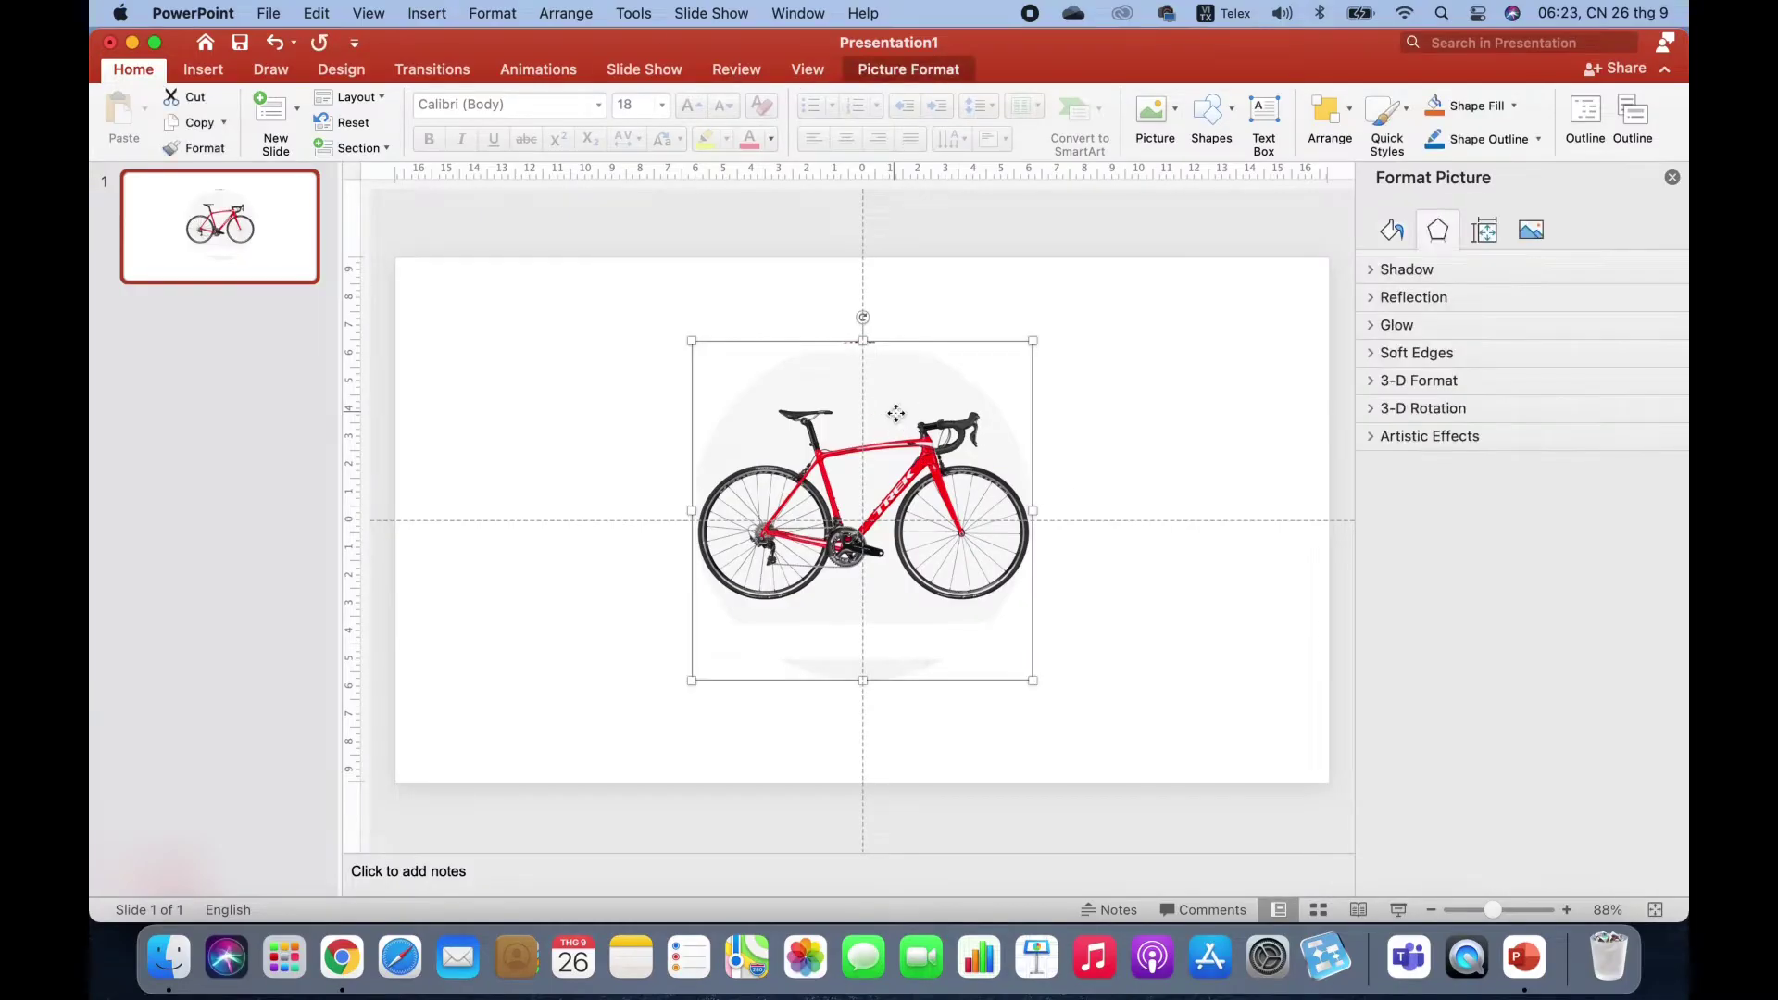
click(900, 70)
click(791, 110)
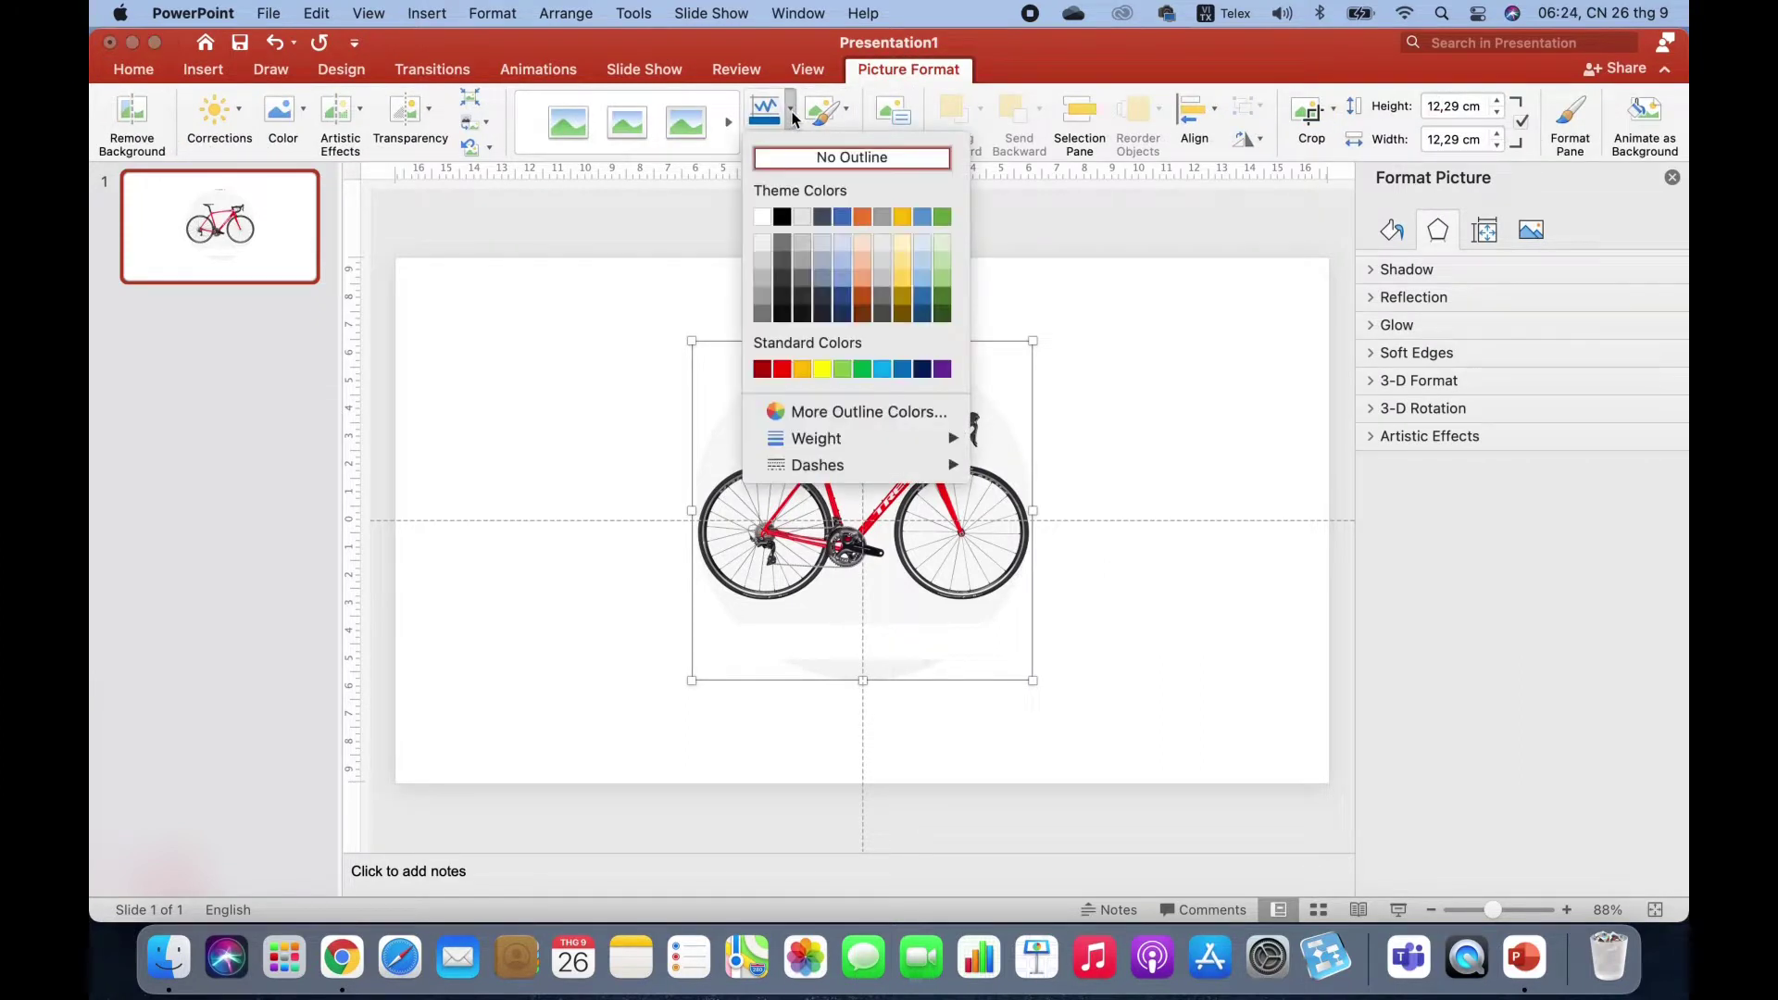
click(904, 376)
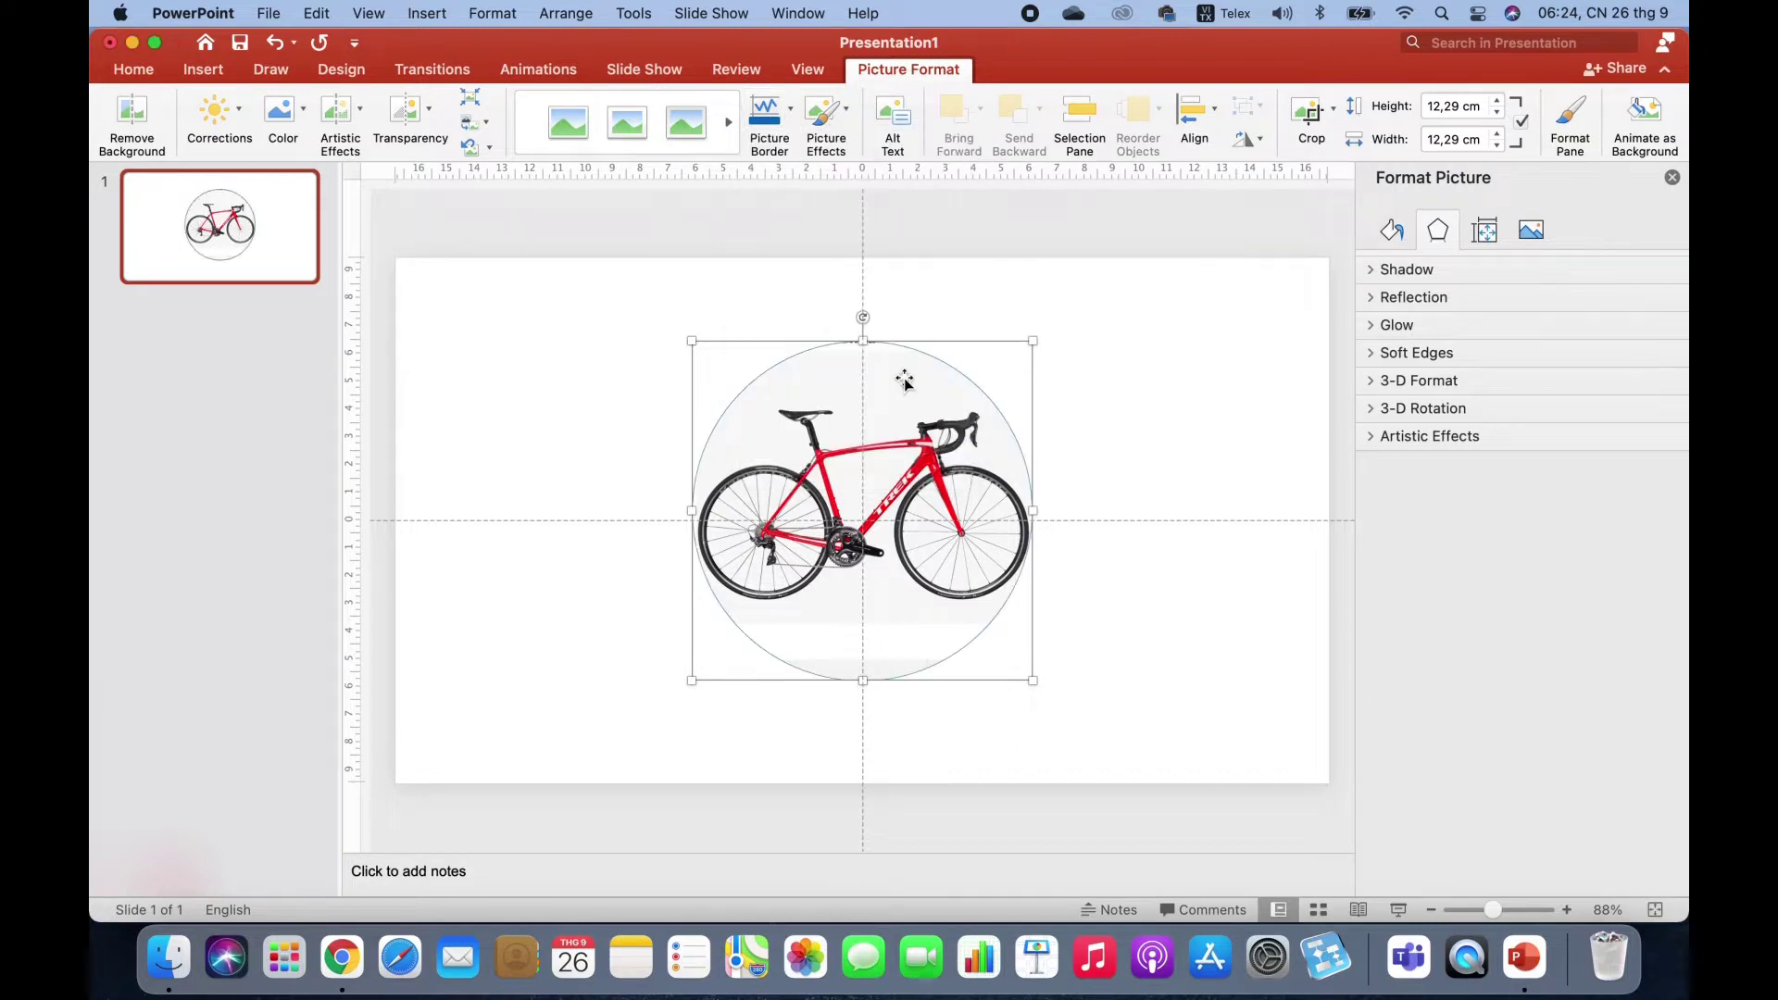
click(789, 116)
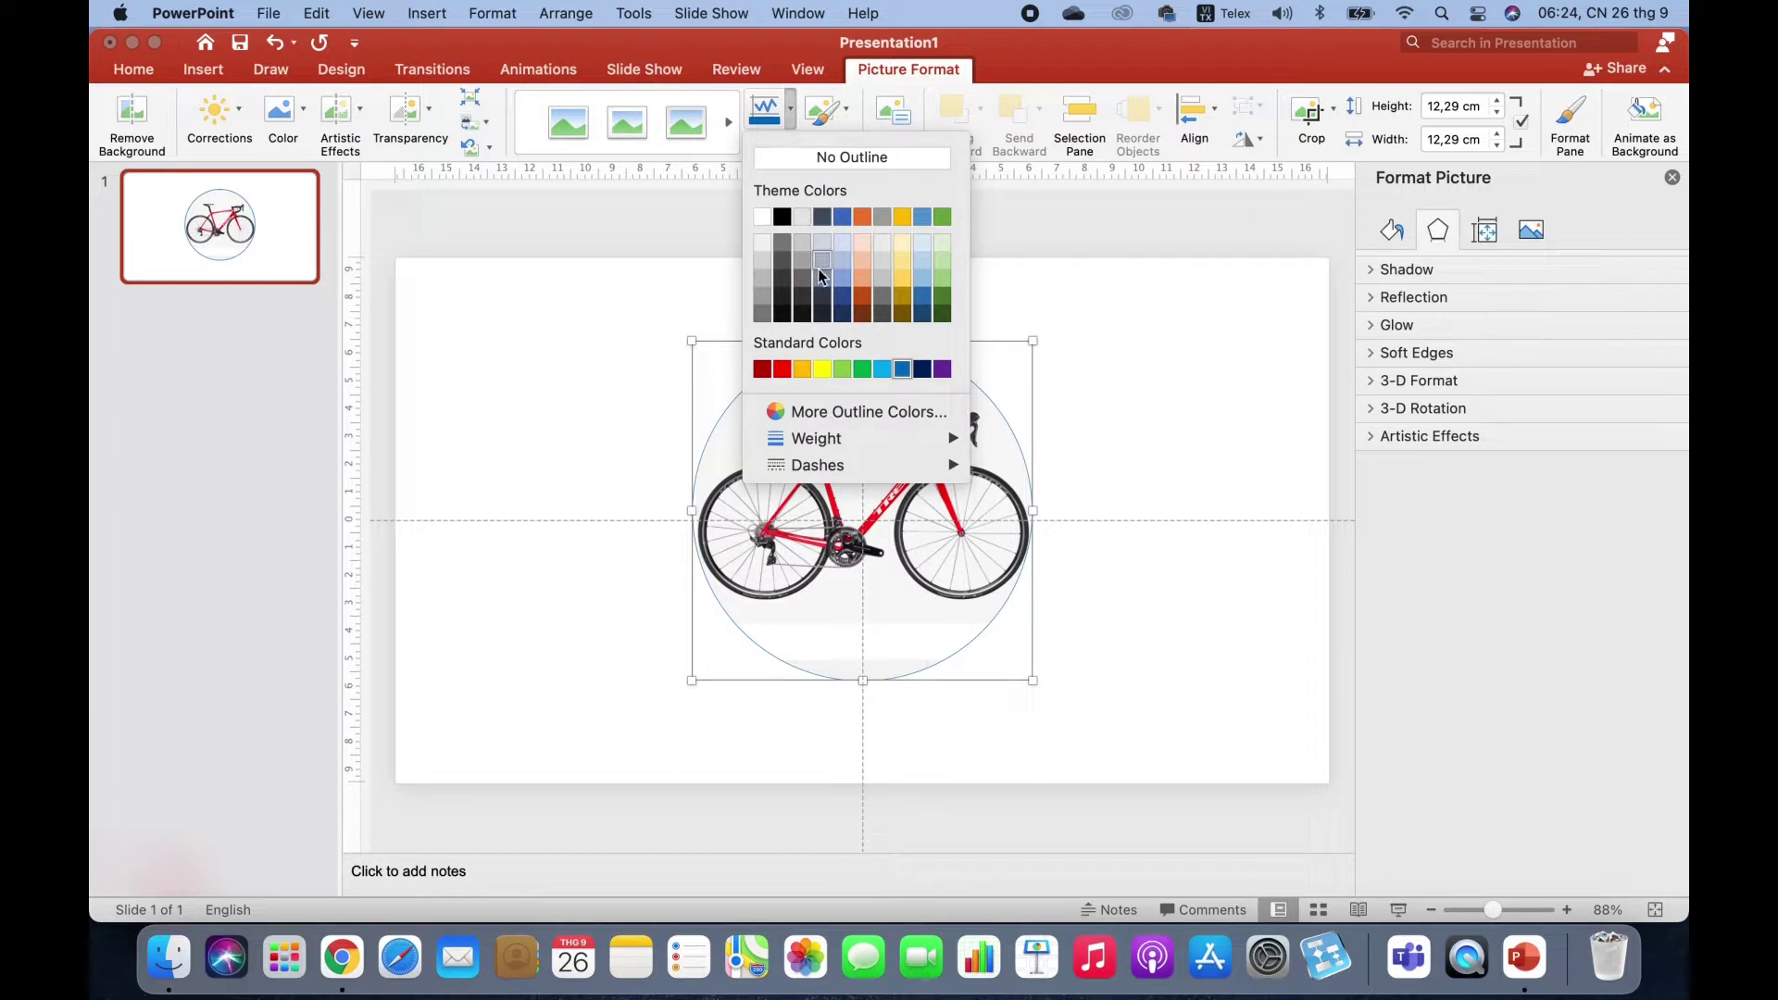
mouse_move(817, 437)
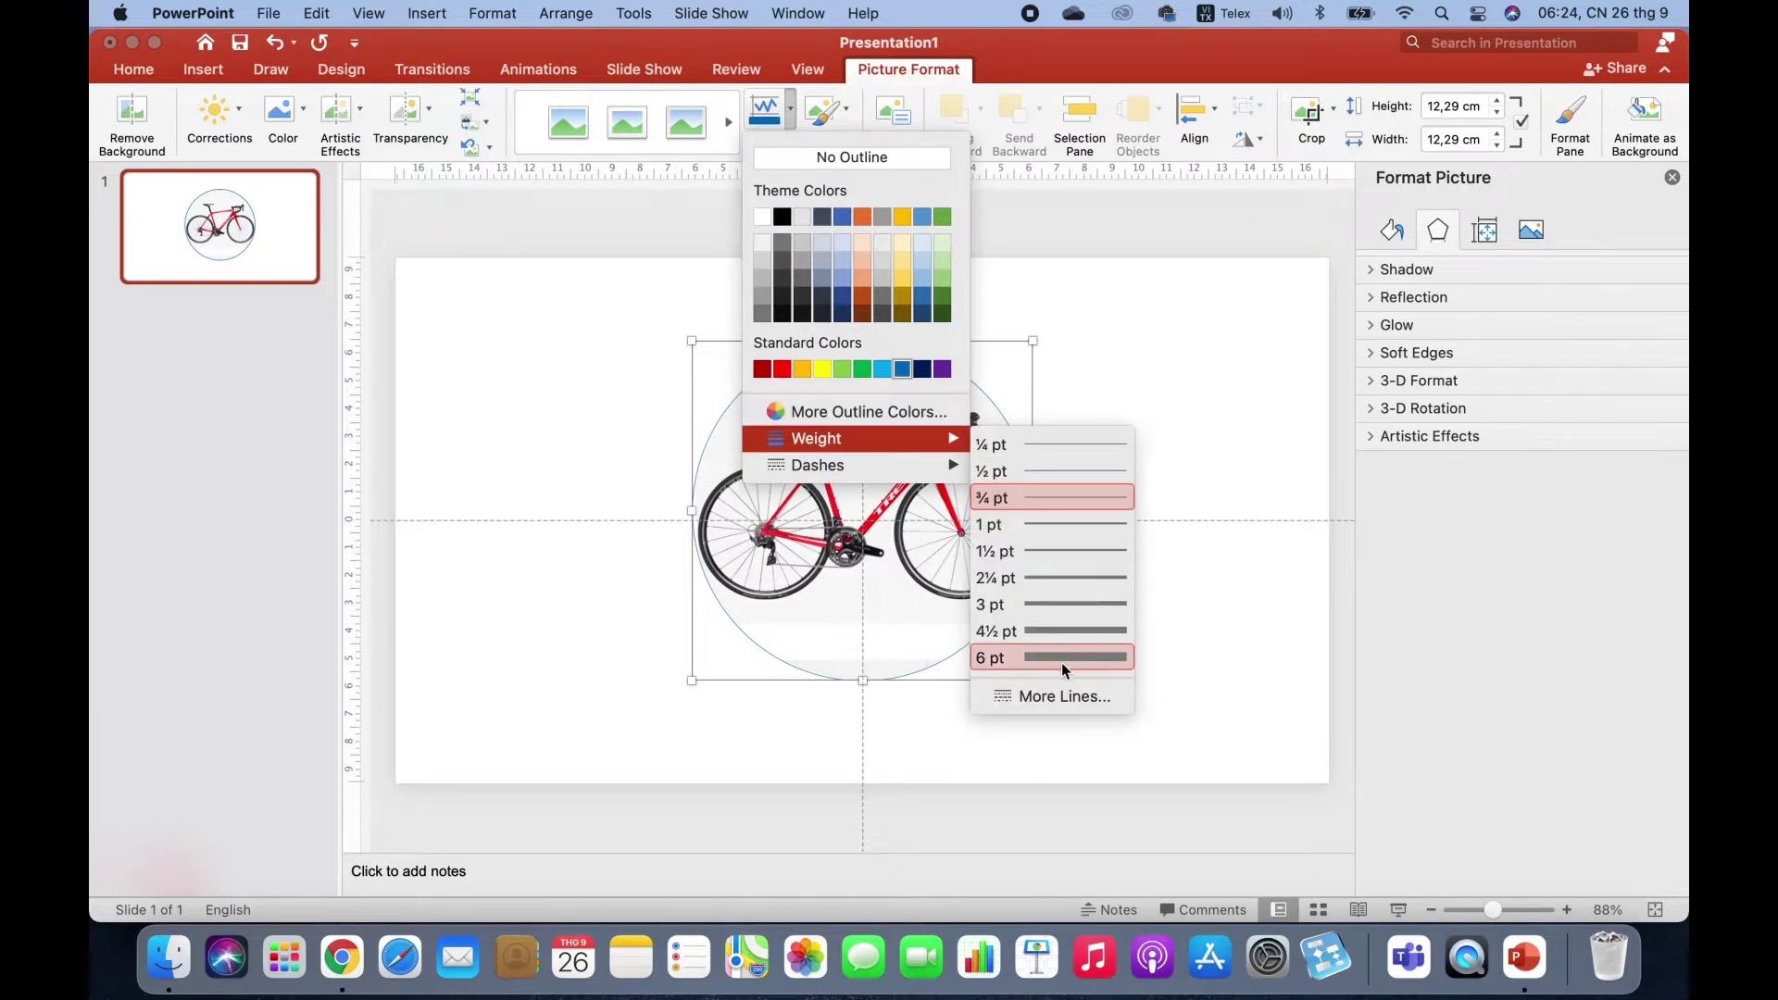
click(1061, 658)
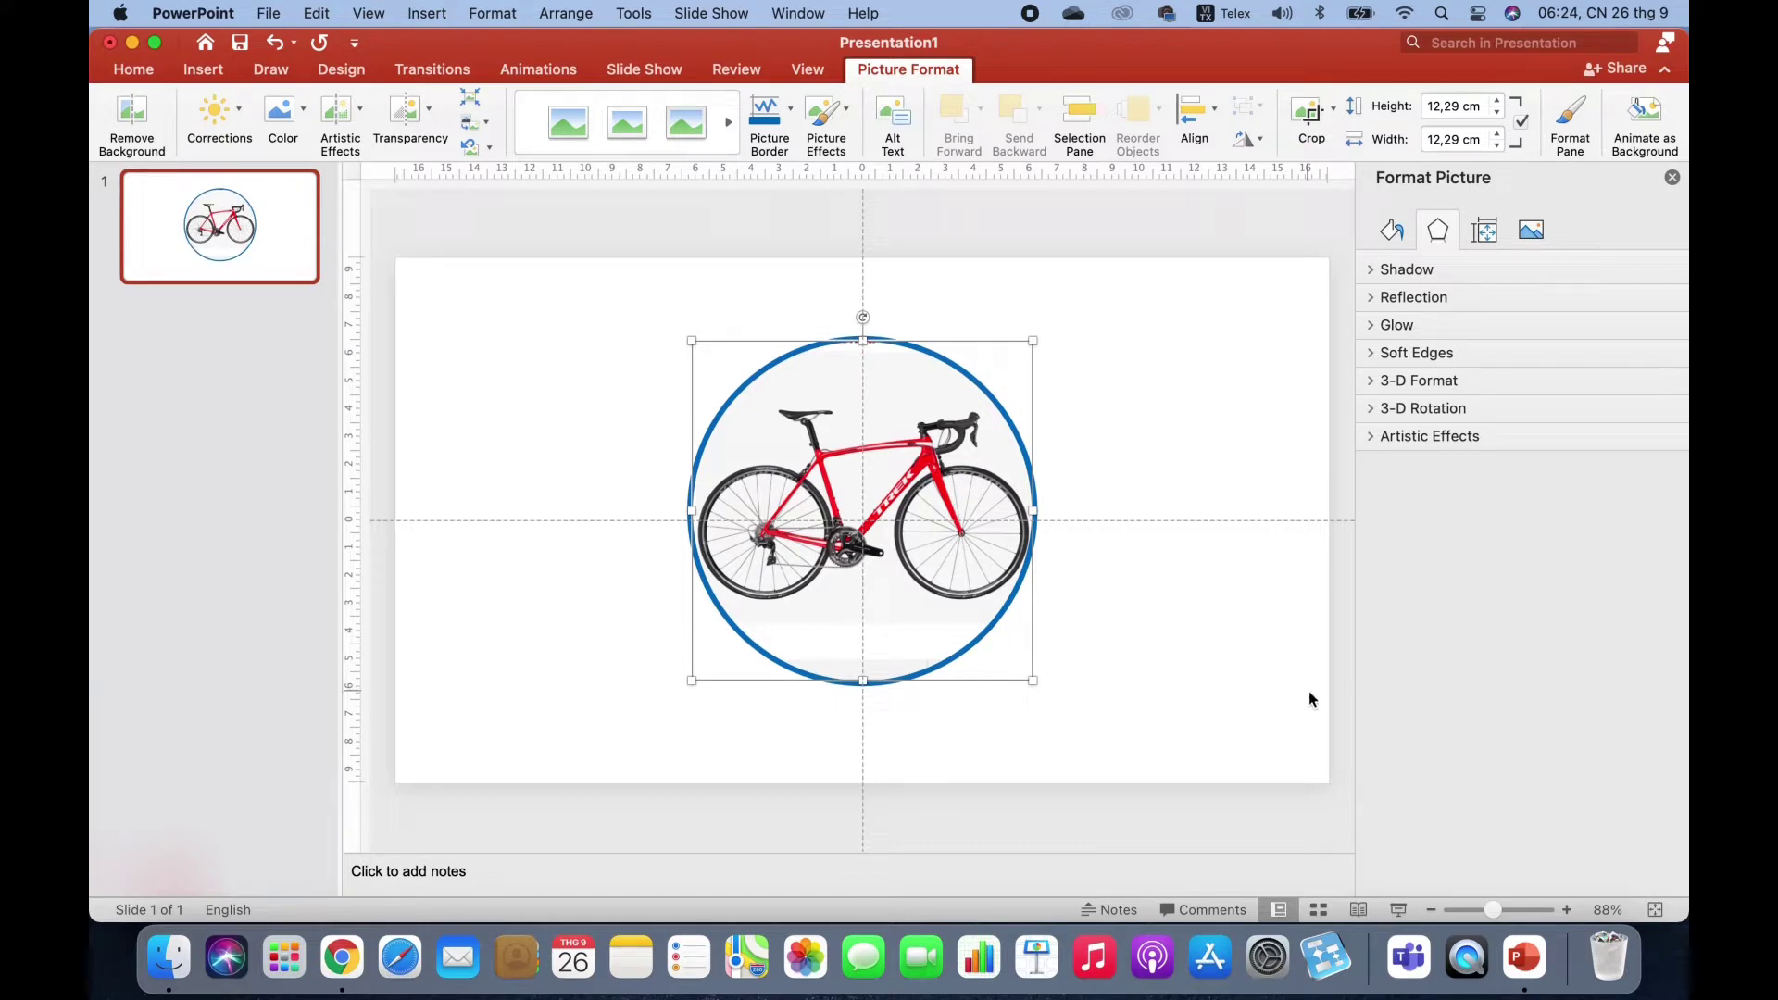
click(1328, 765)
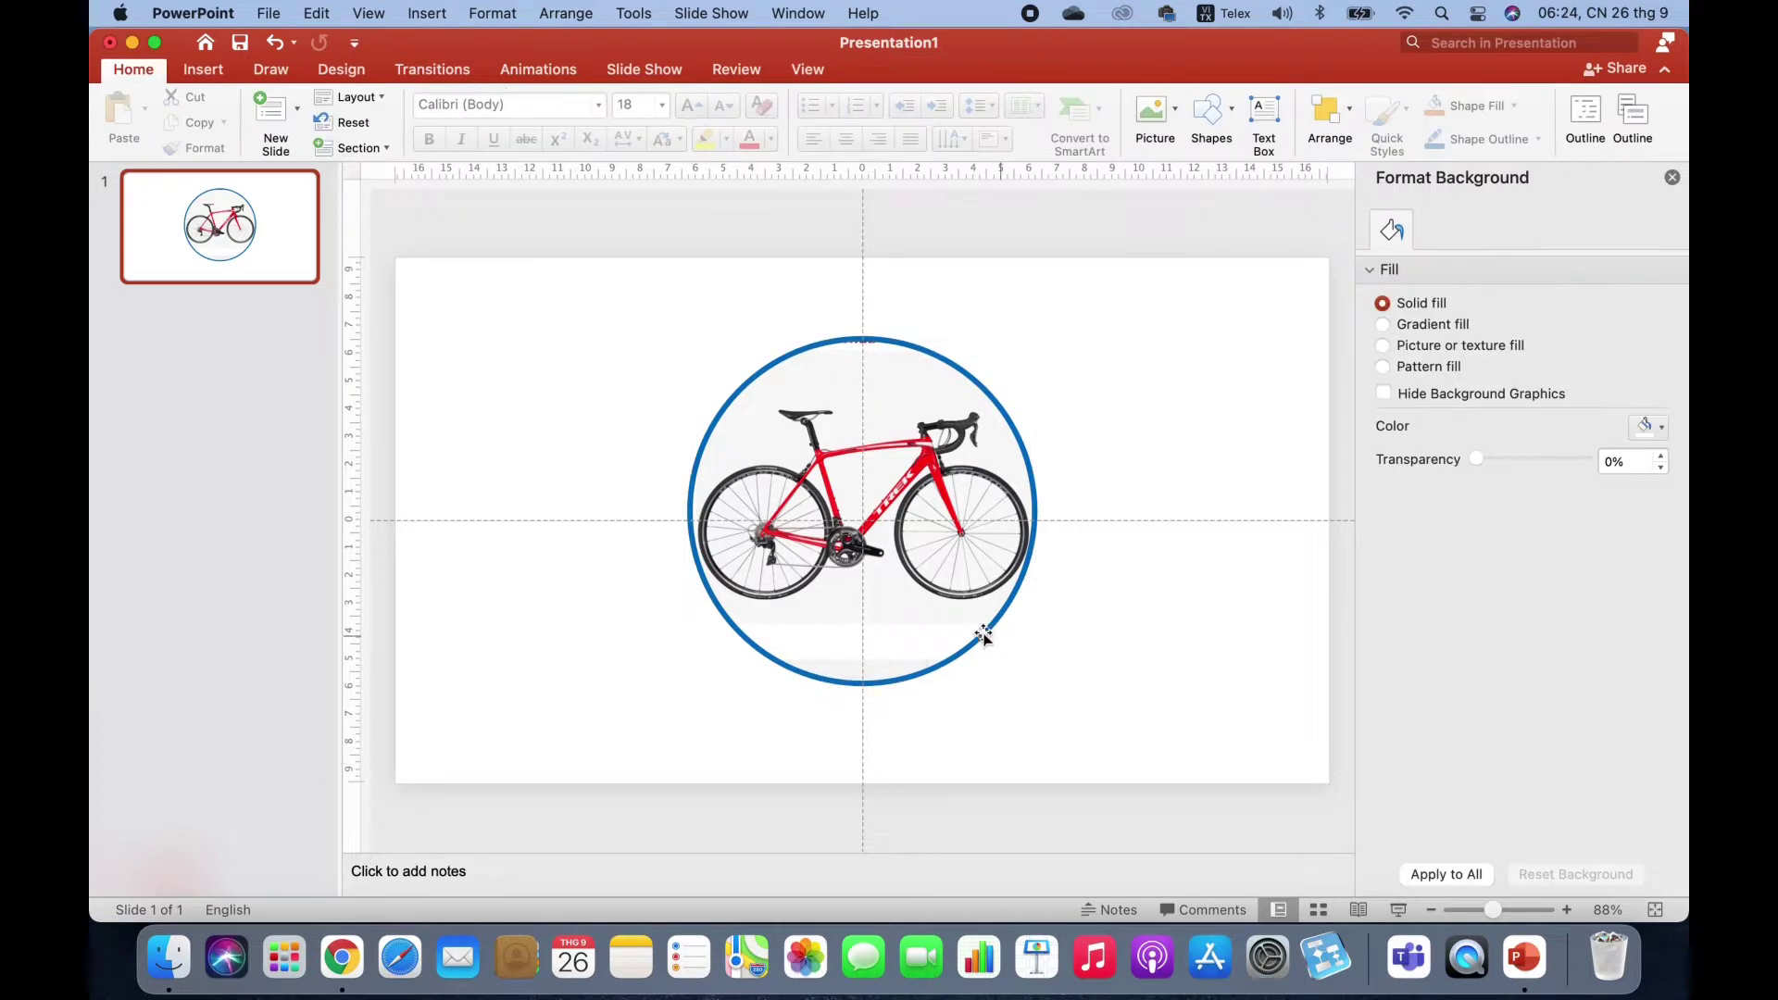
Draw a horizontal line across the centre of the bicycle circle
click(958, 612)
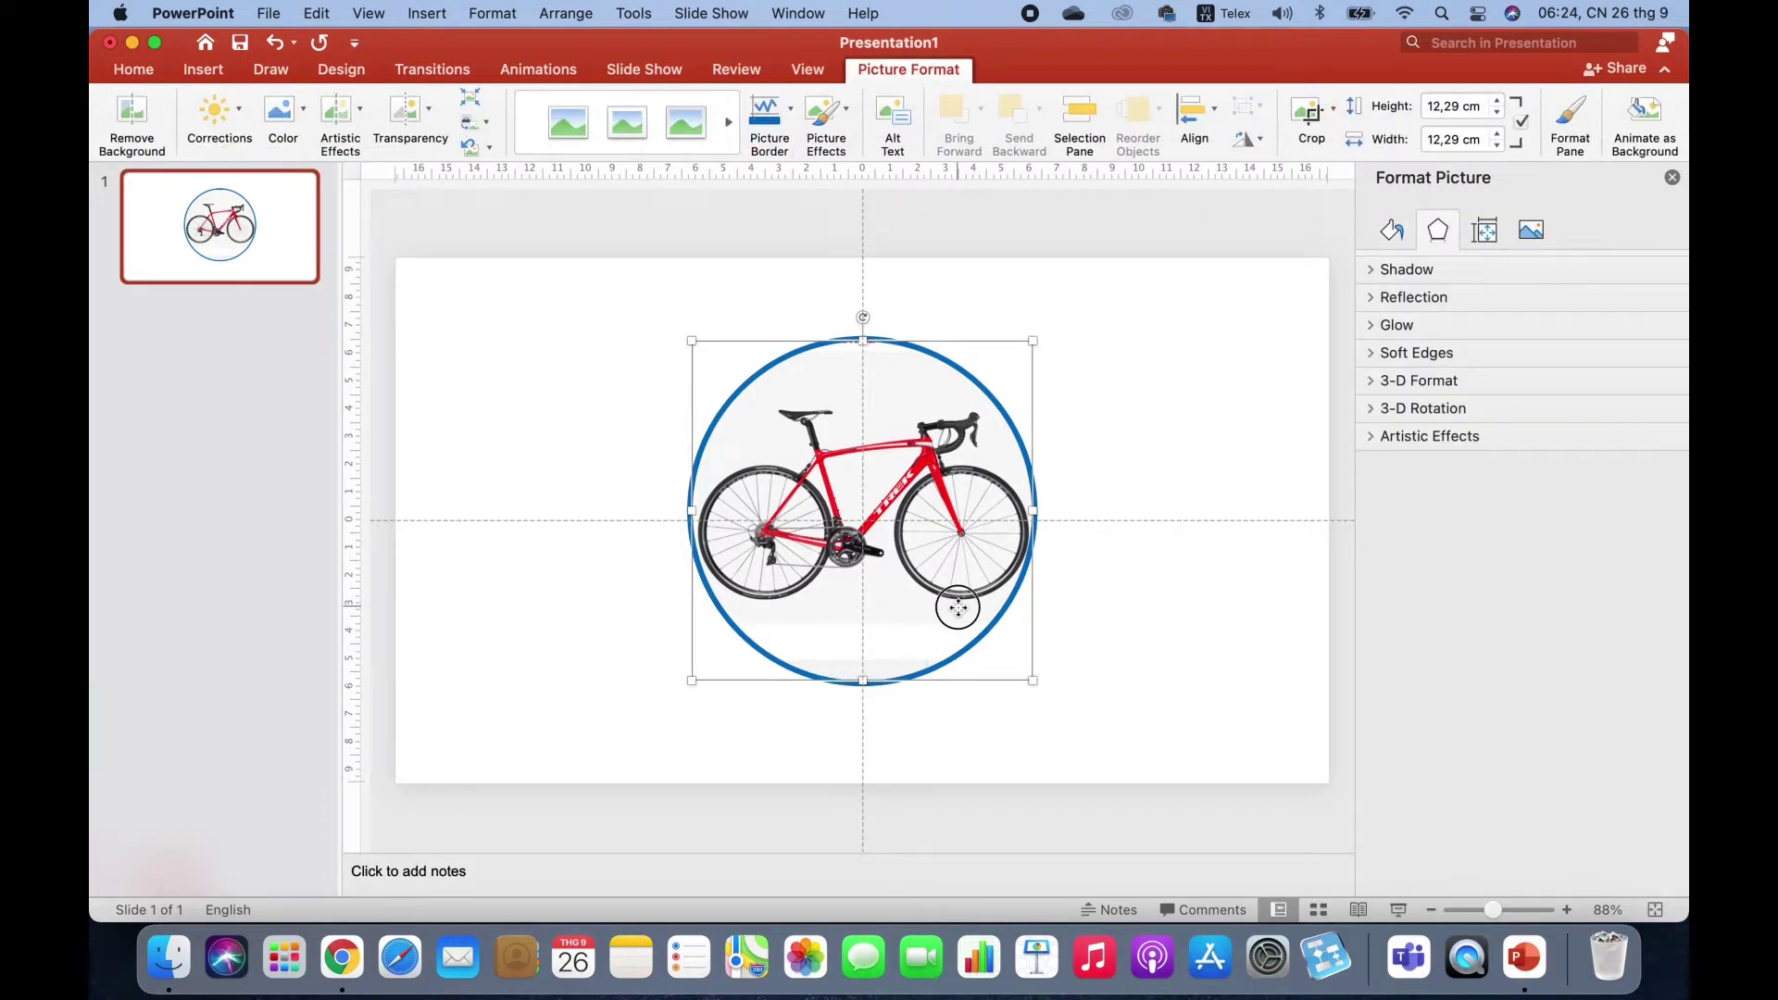
click(202, 70)
click(622, 112)
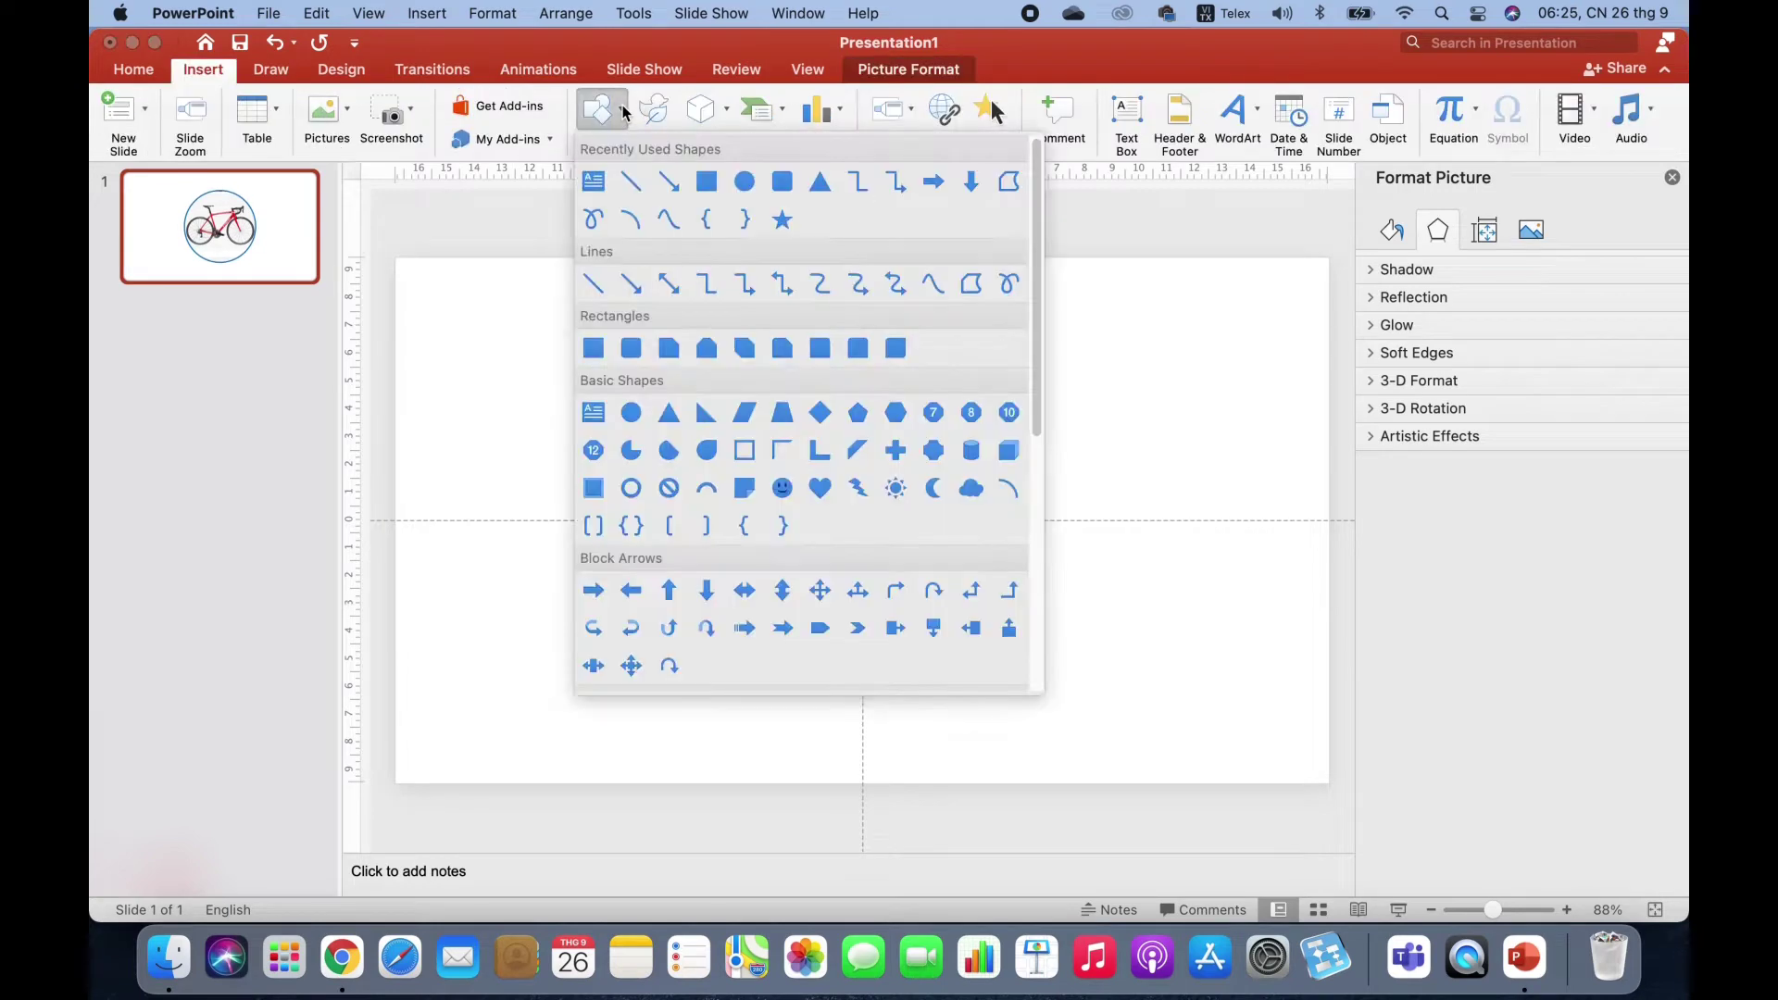
click(671, 182)
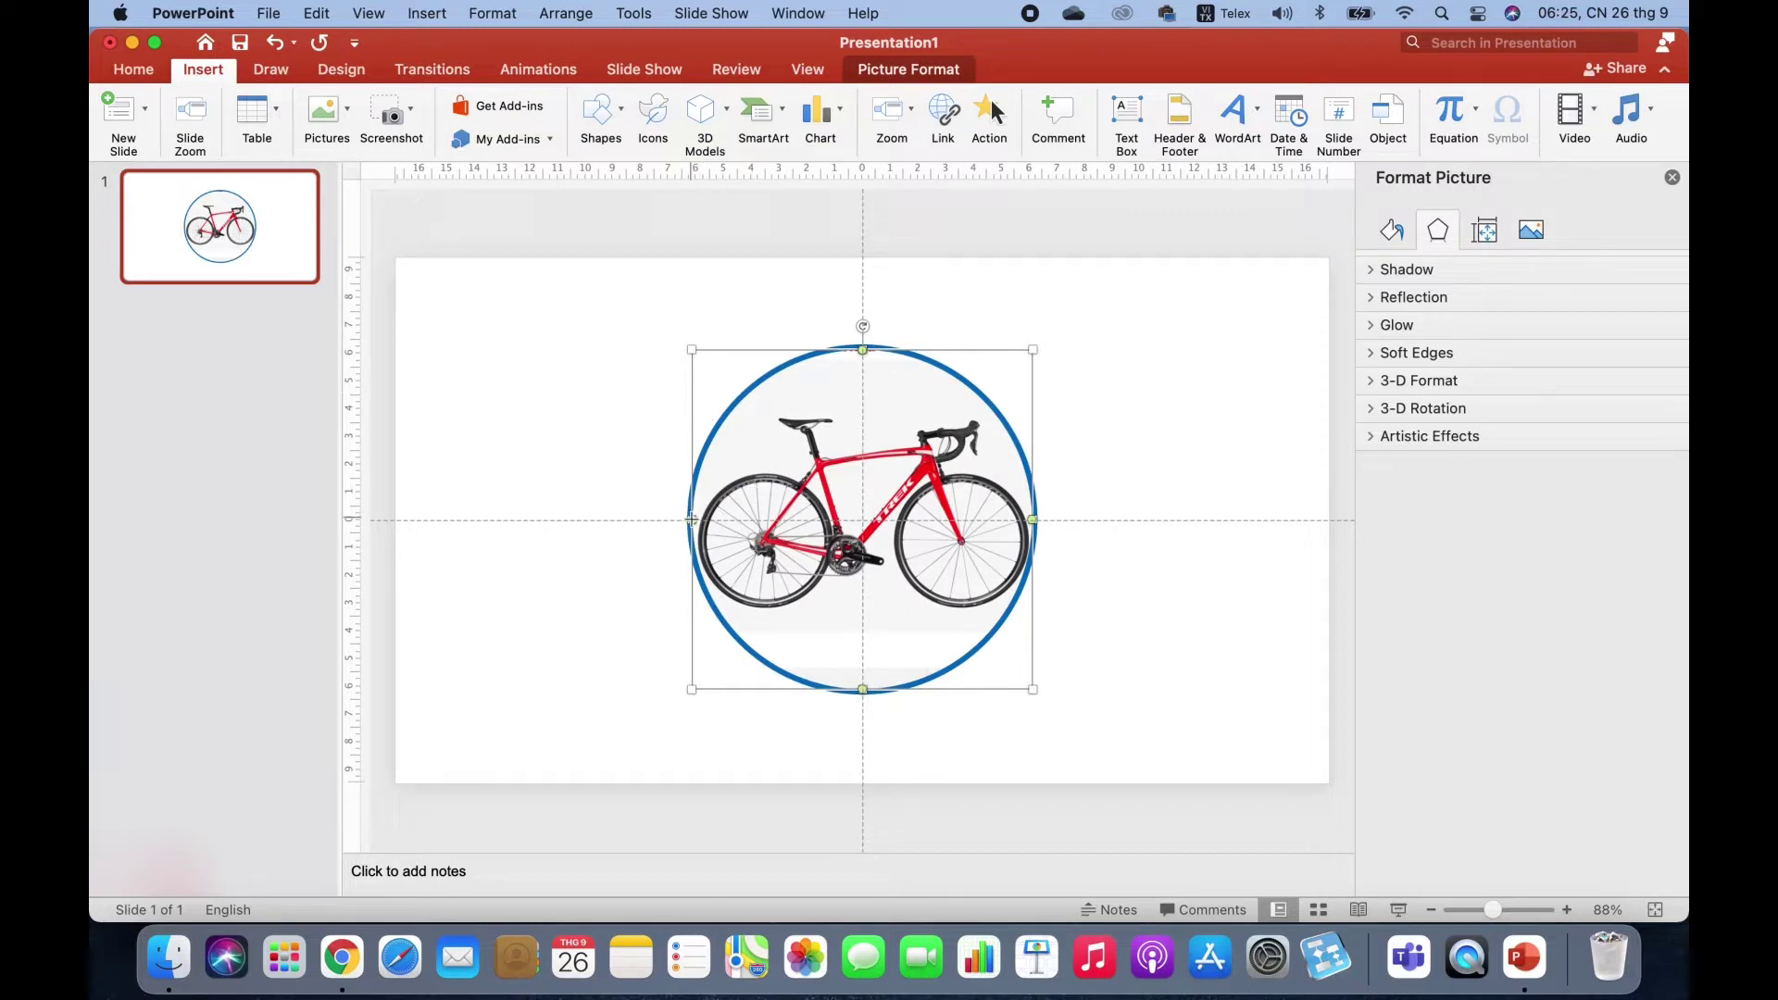
drag(689, 519, 879, 512)
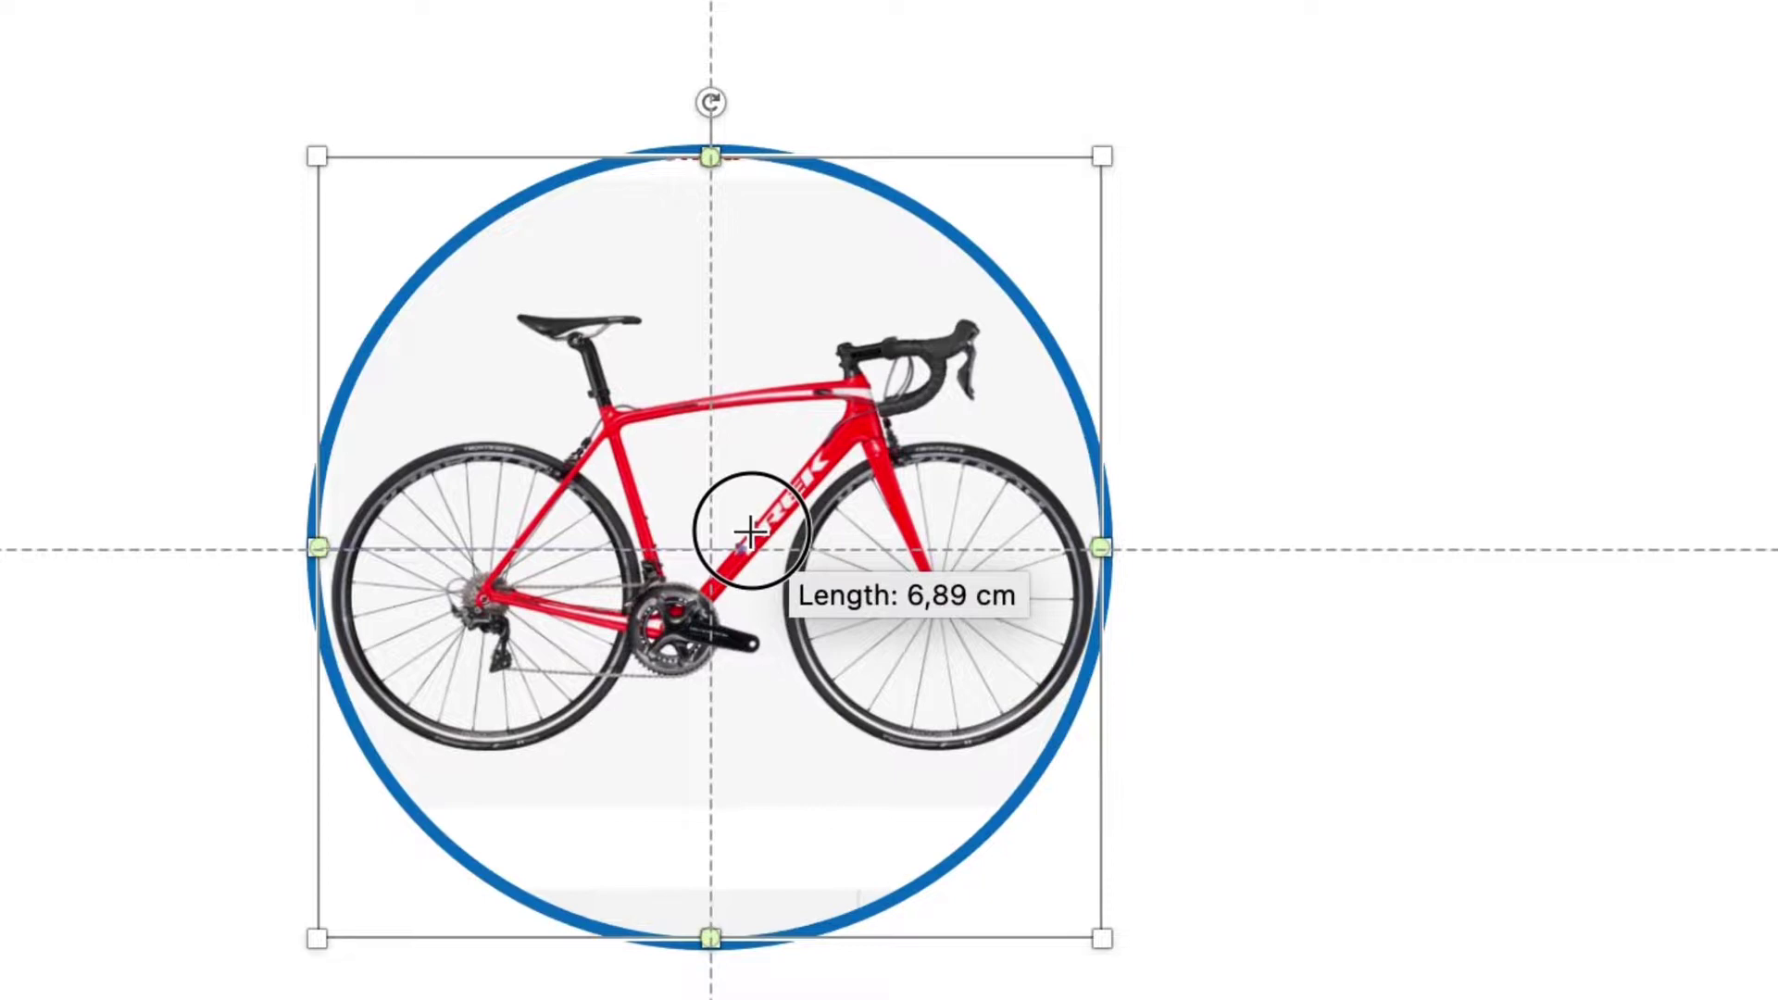
drag(750, 531, 1186, 527)
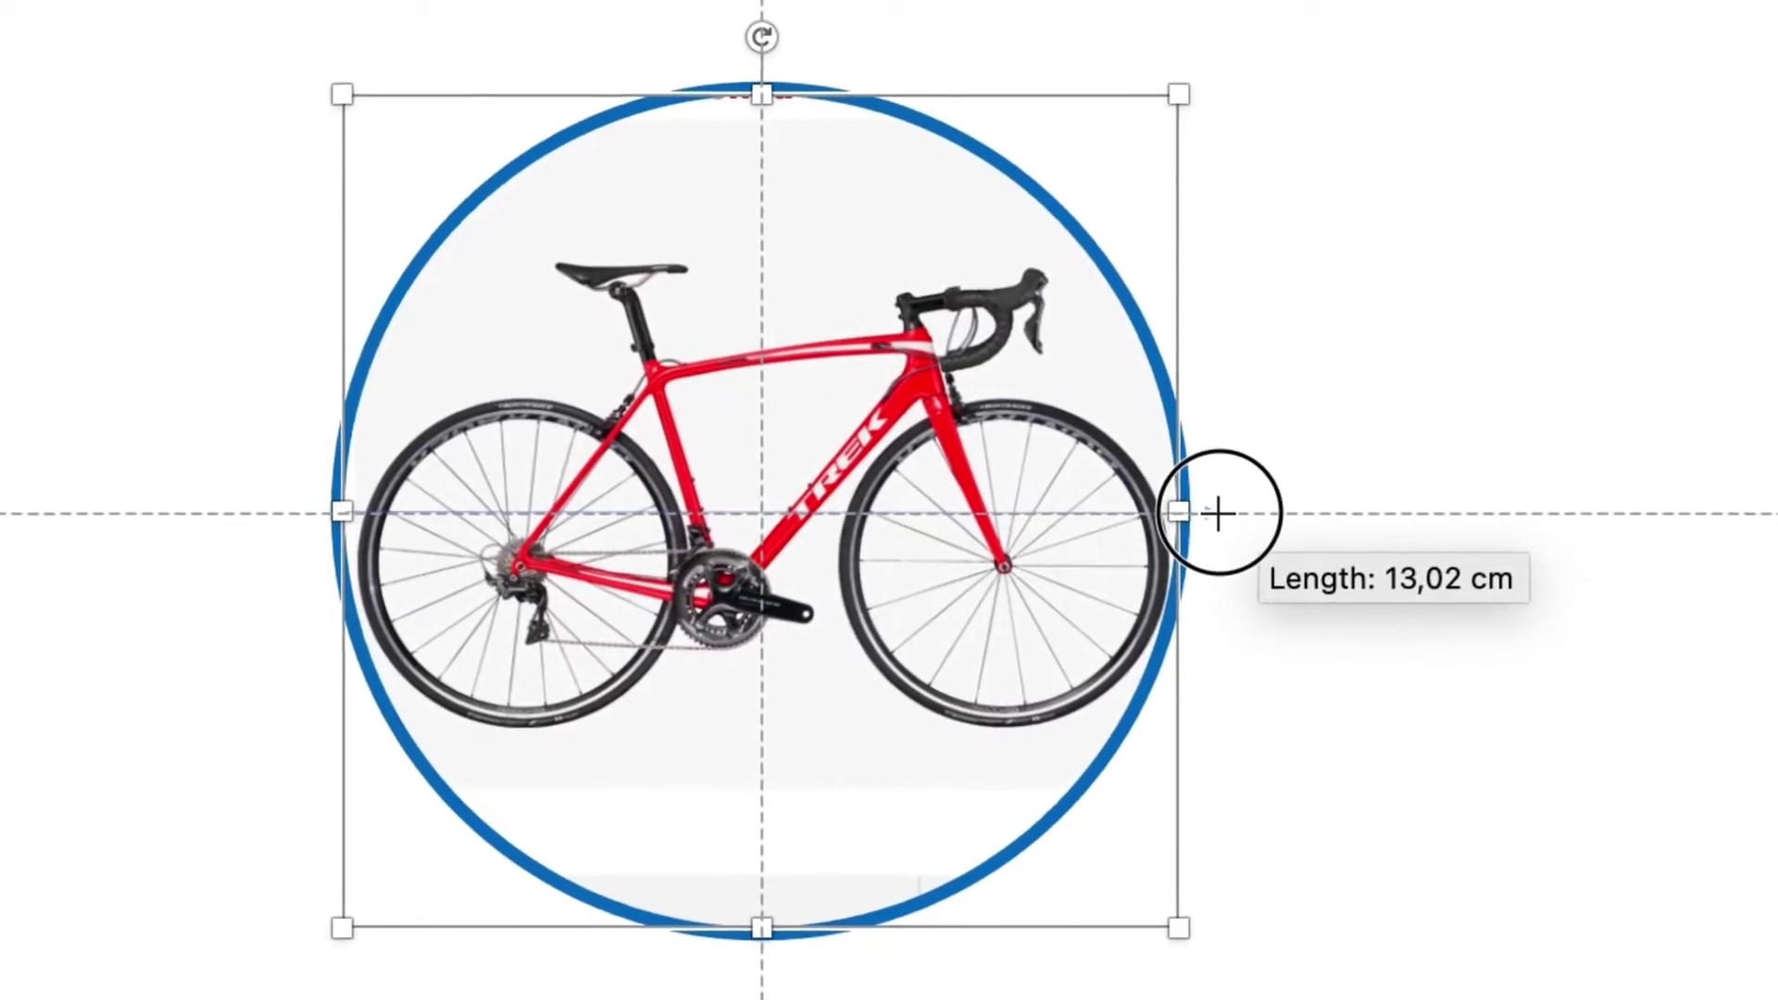
drag(1211, 516, 1049, 520)
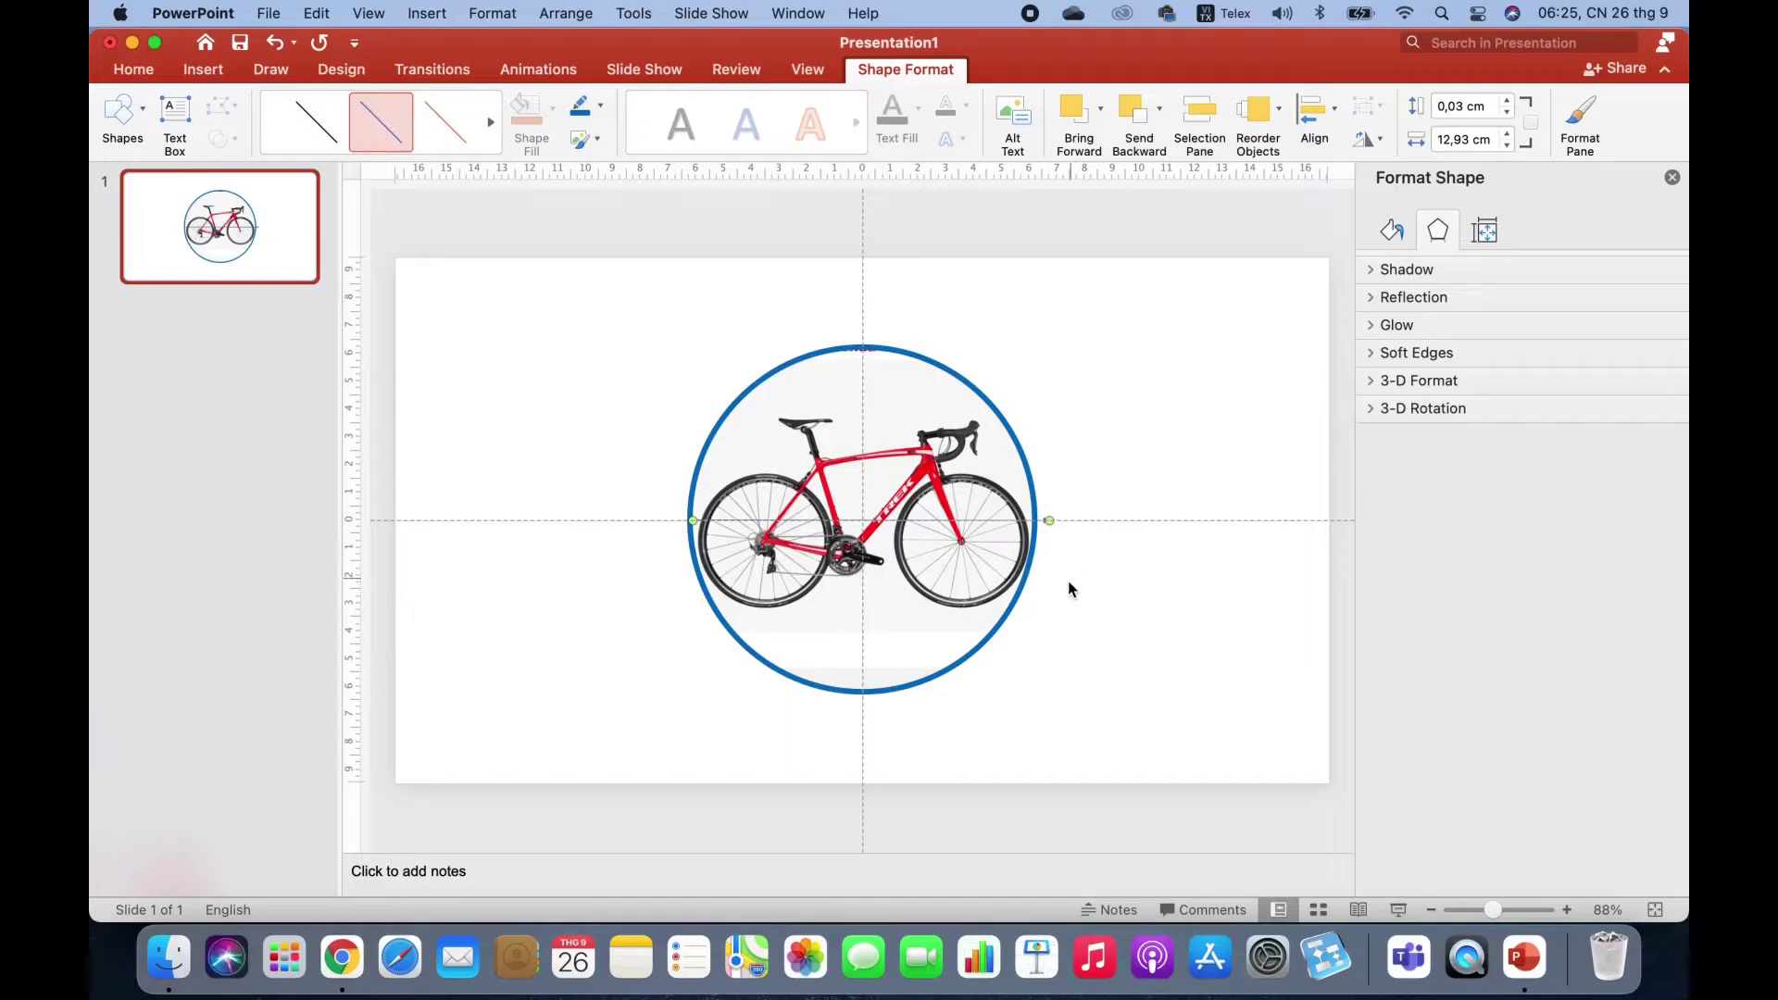
Group the horizontal line with the bicycle picture
shift+click(979, 650)
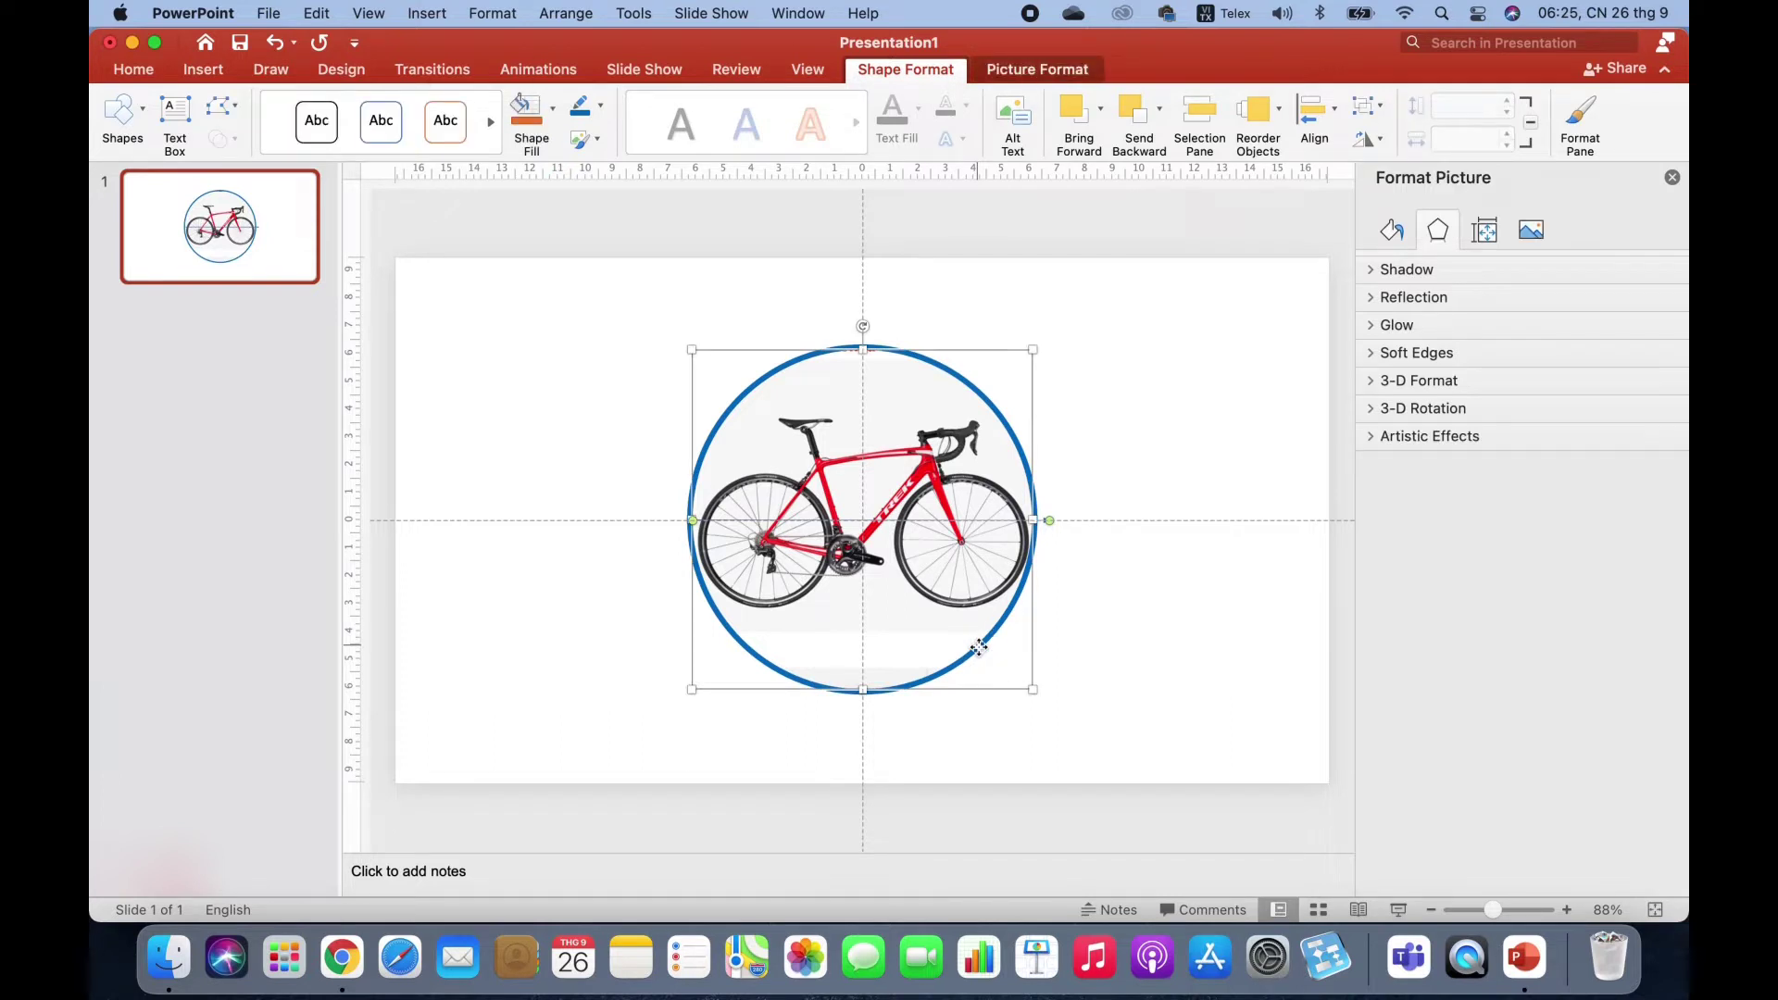
key(super+alt+g)
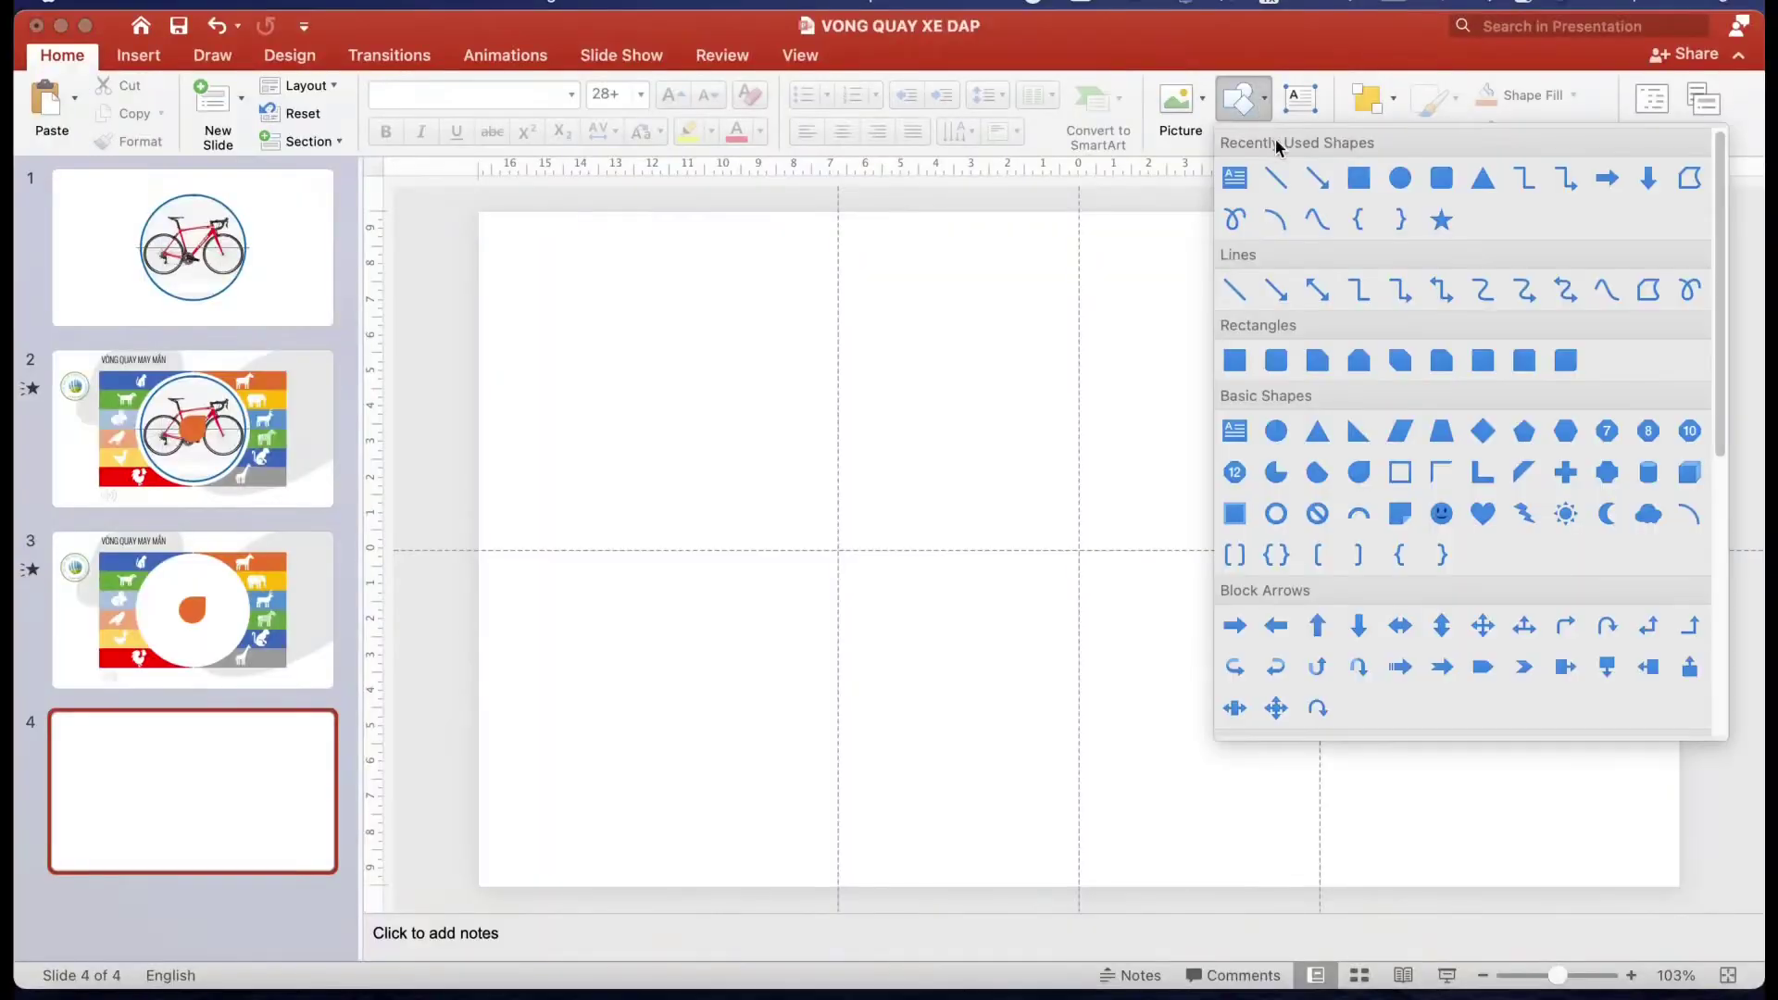
click(1358, 178)
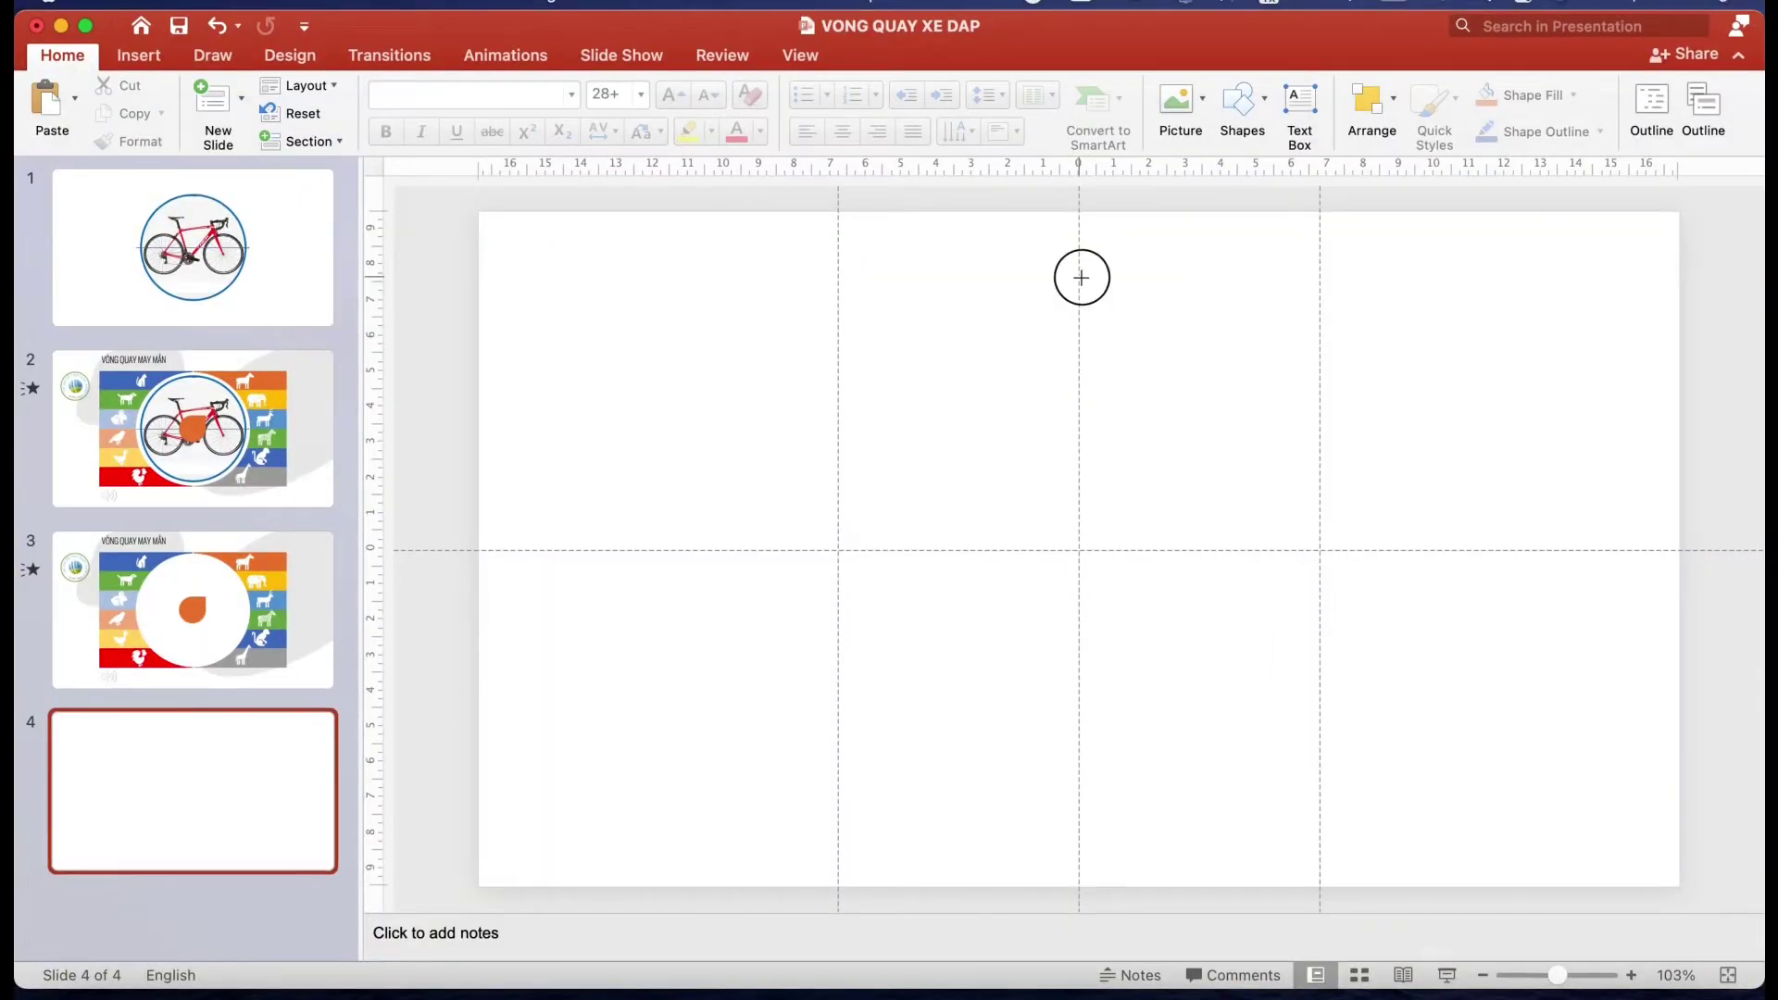
Draw an orange band, copy it below in gold, and repeat to stack seven bands
drag(1079, 275, 1492, 349)
click(404, 112)
click(1371, 329)
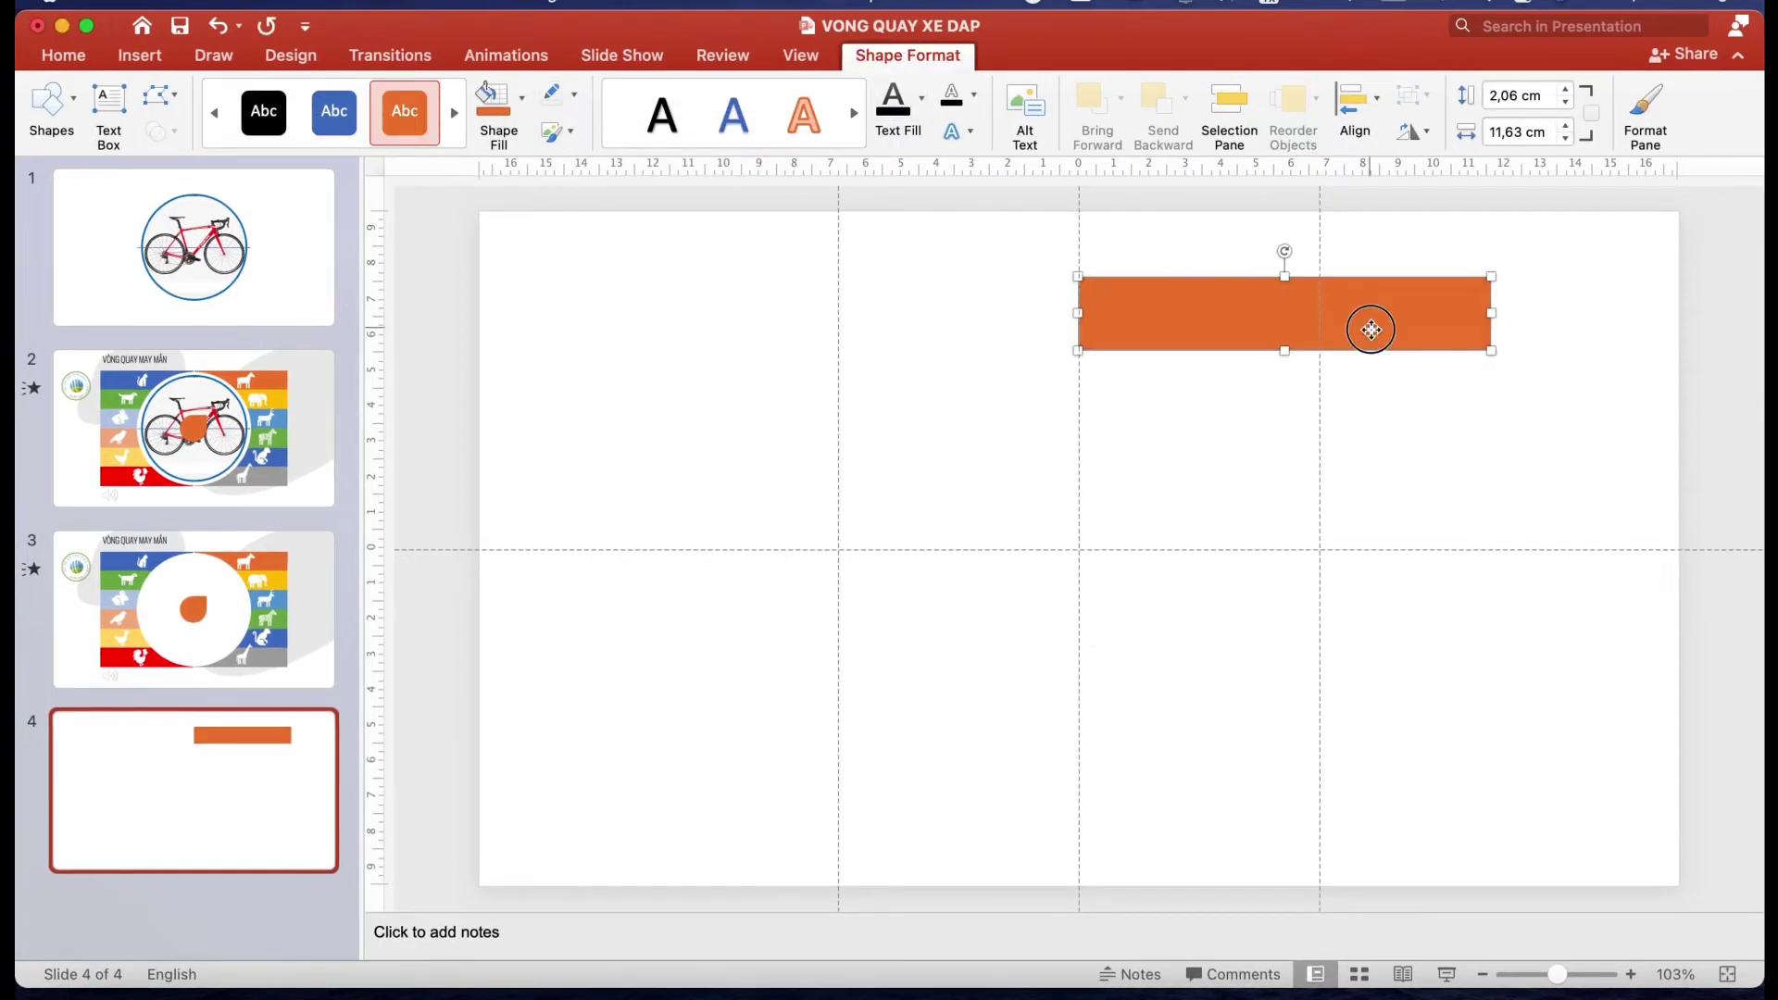
drag(1371, 329, 1361, 403)
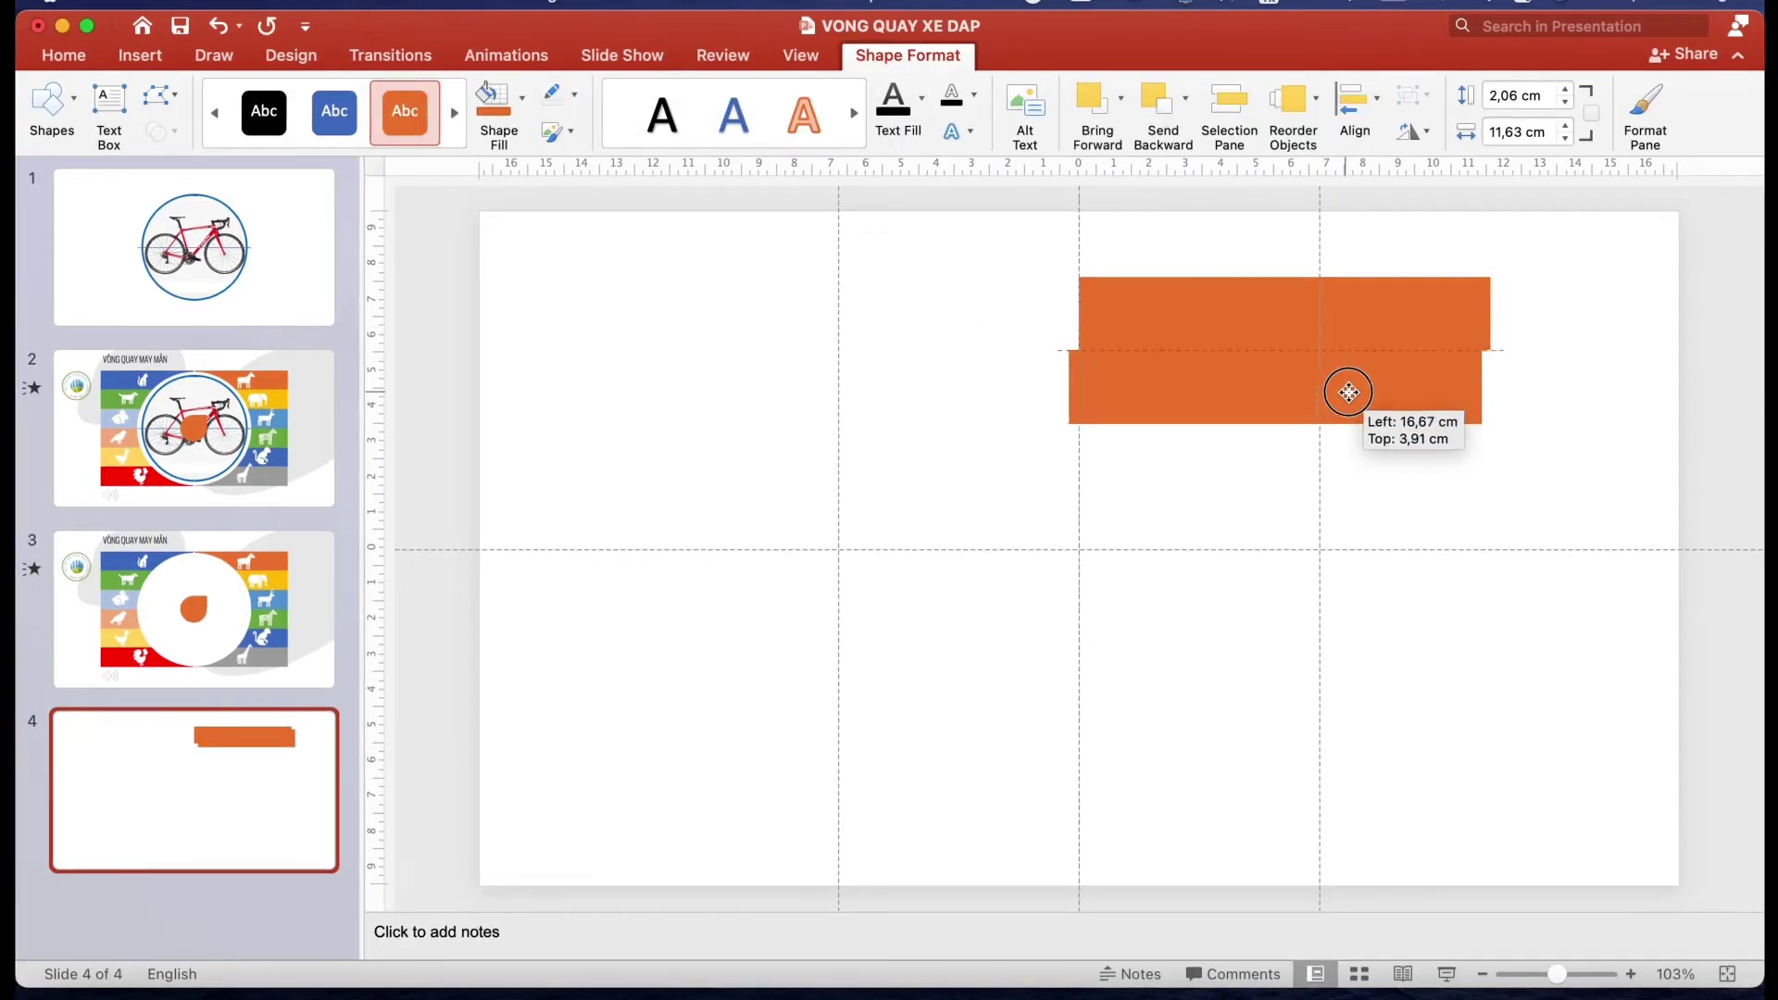
click(522, 96)
click(644, 216)
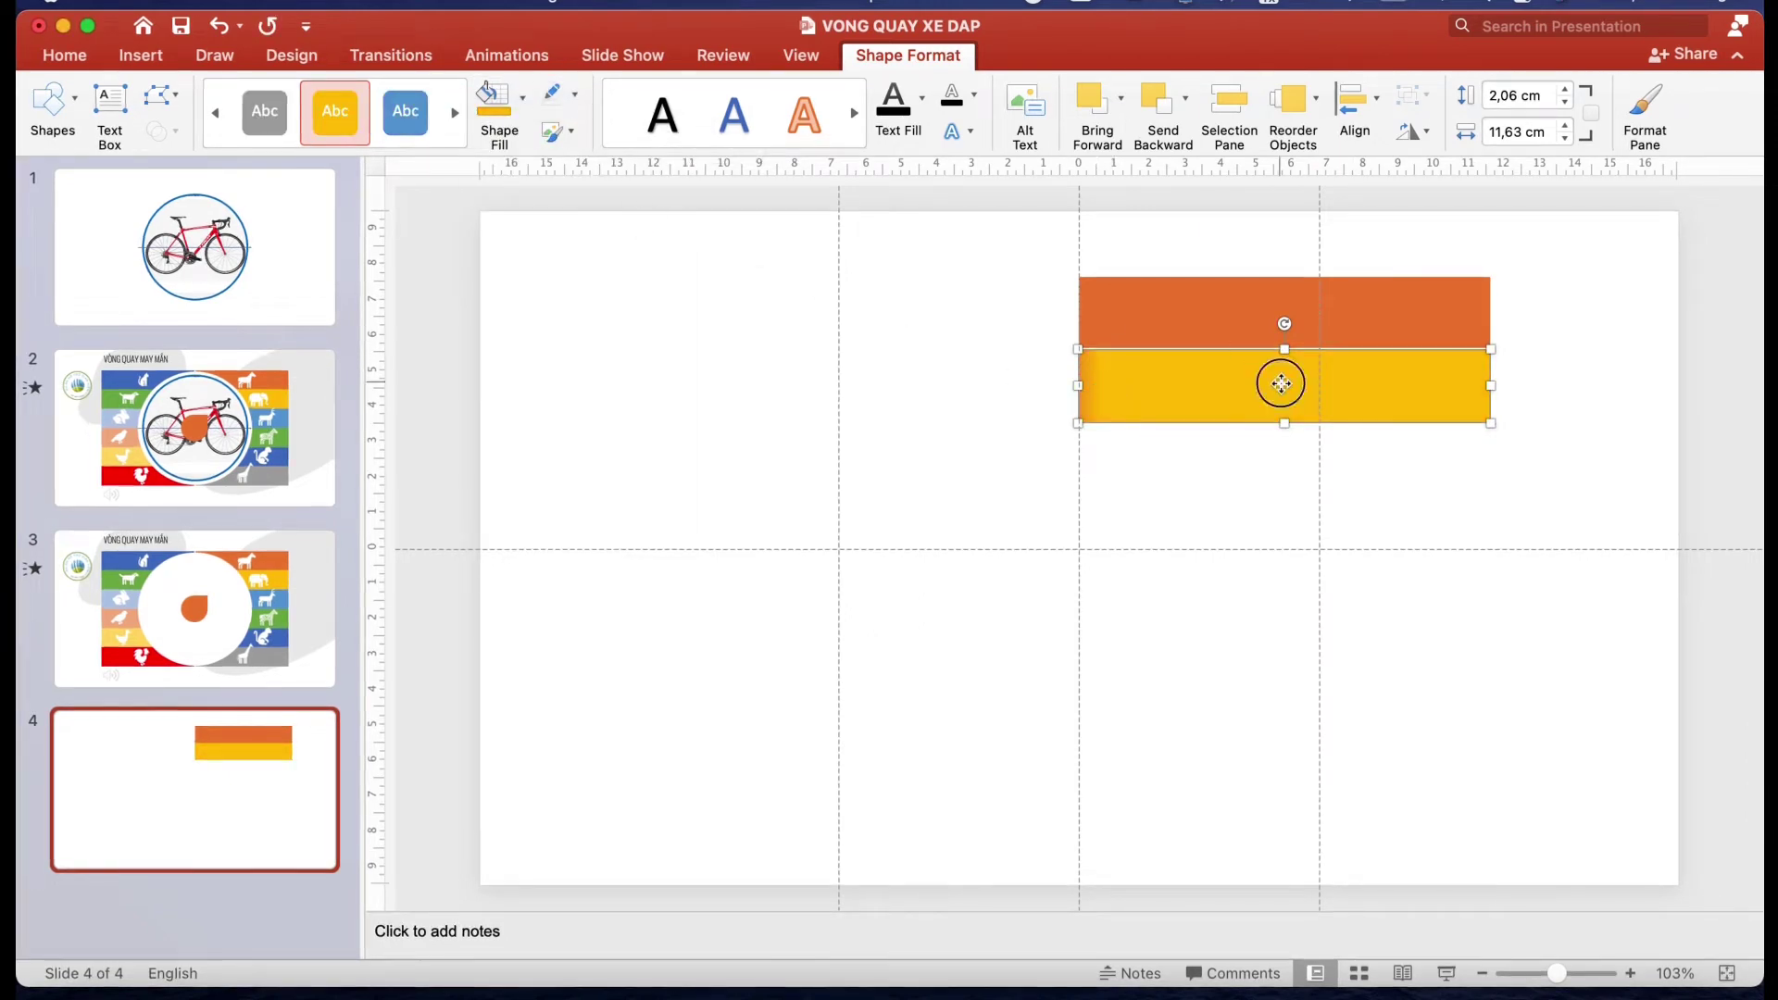
key(super+d)
key(super+d)
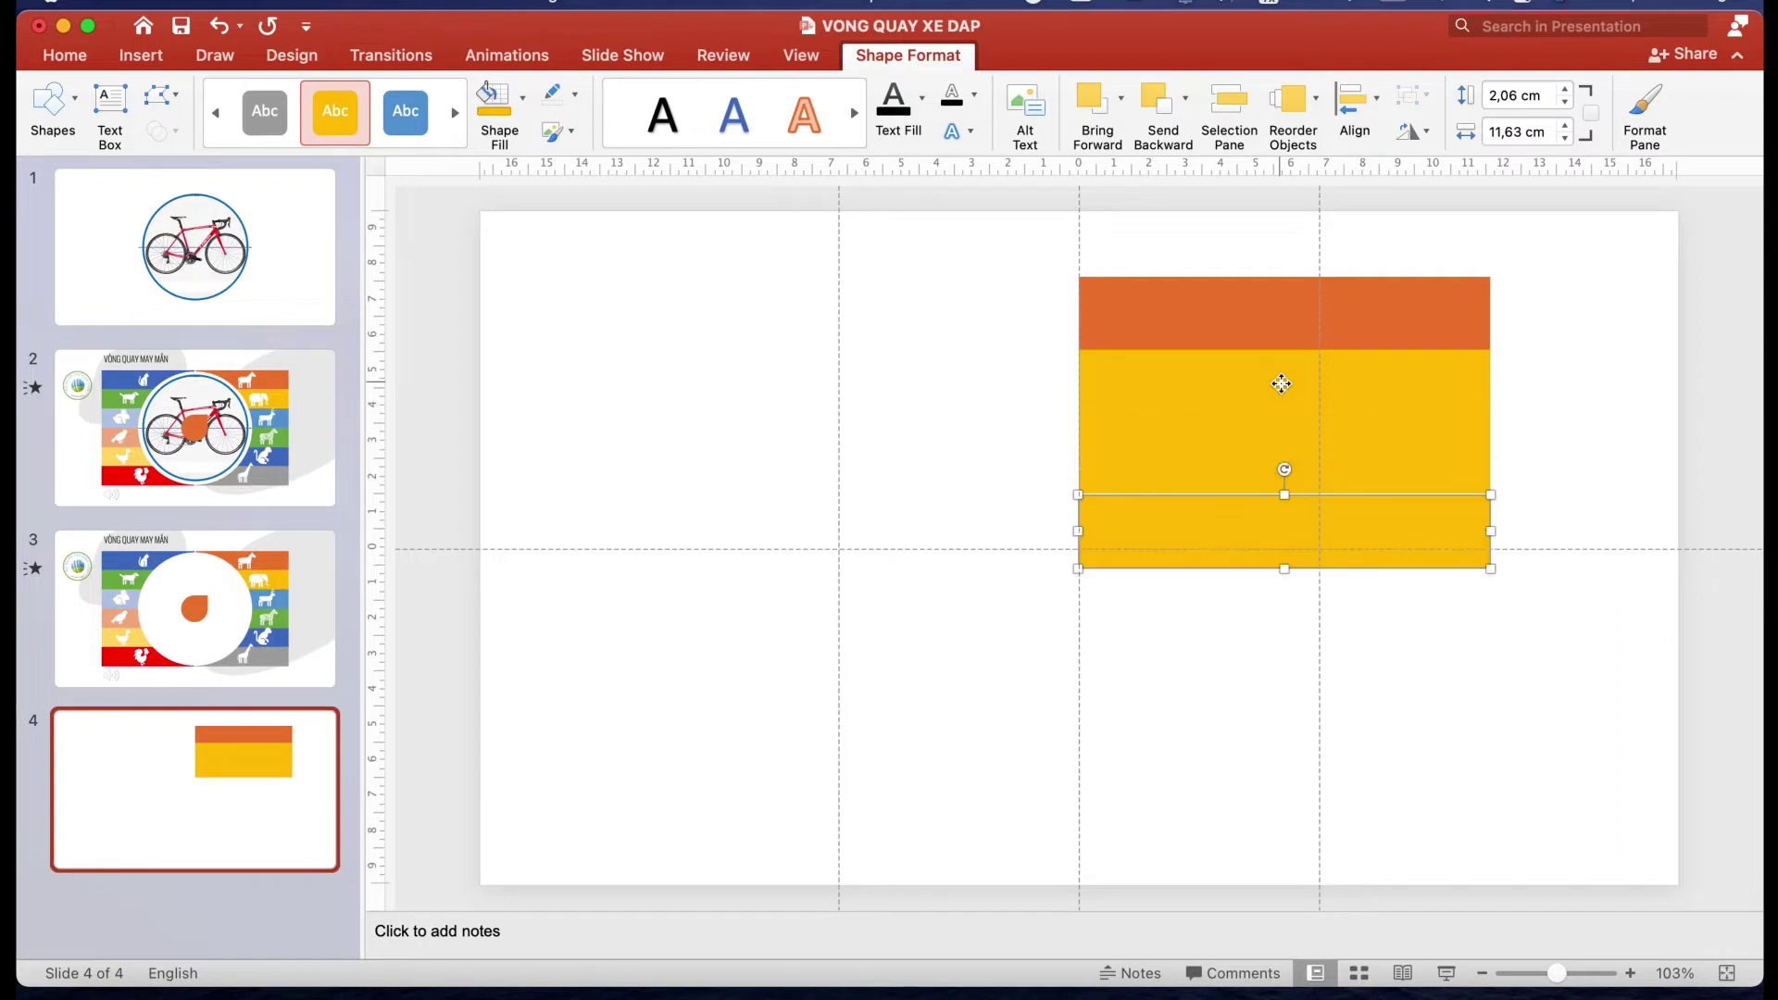
key(super+d)
key(super+d)
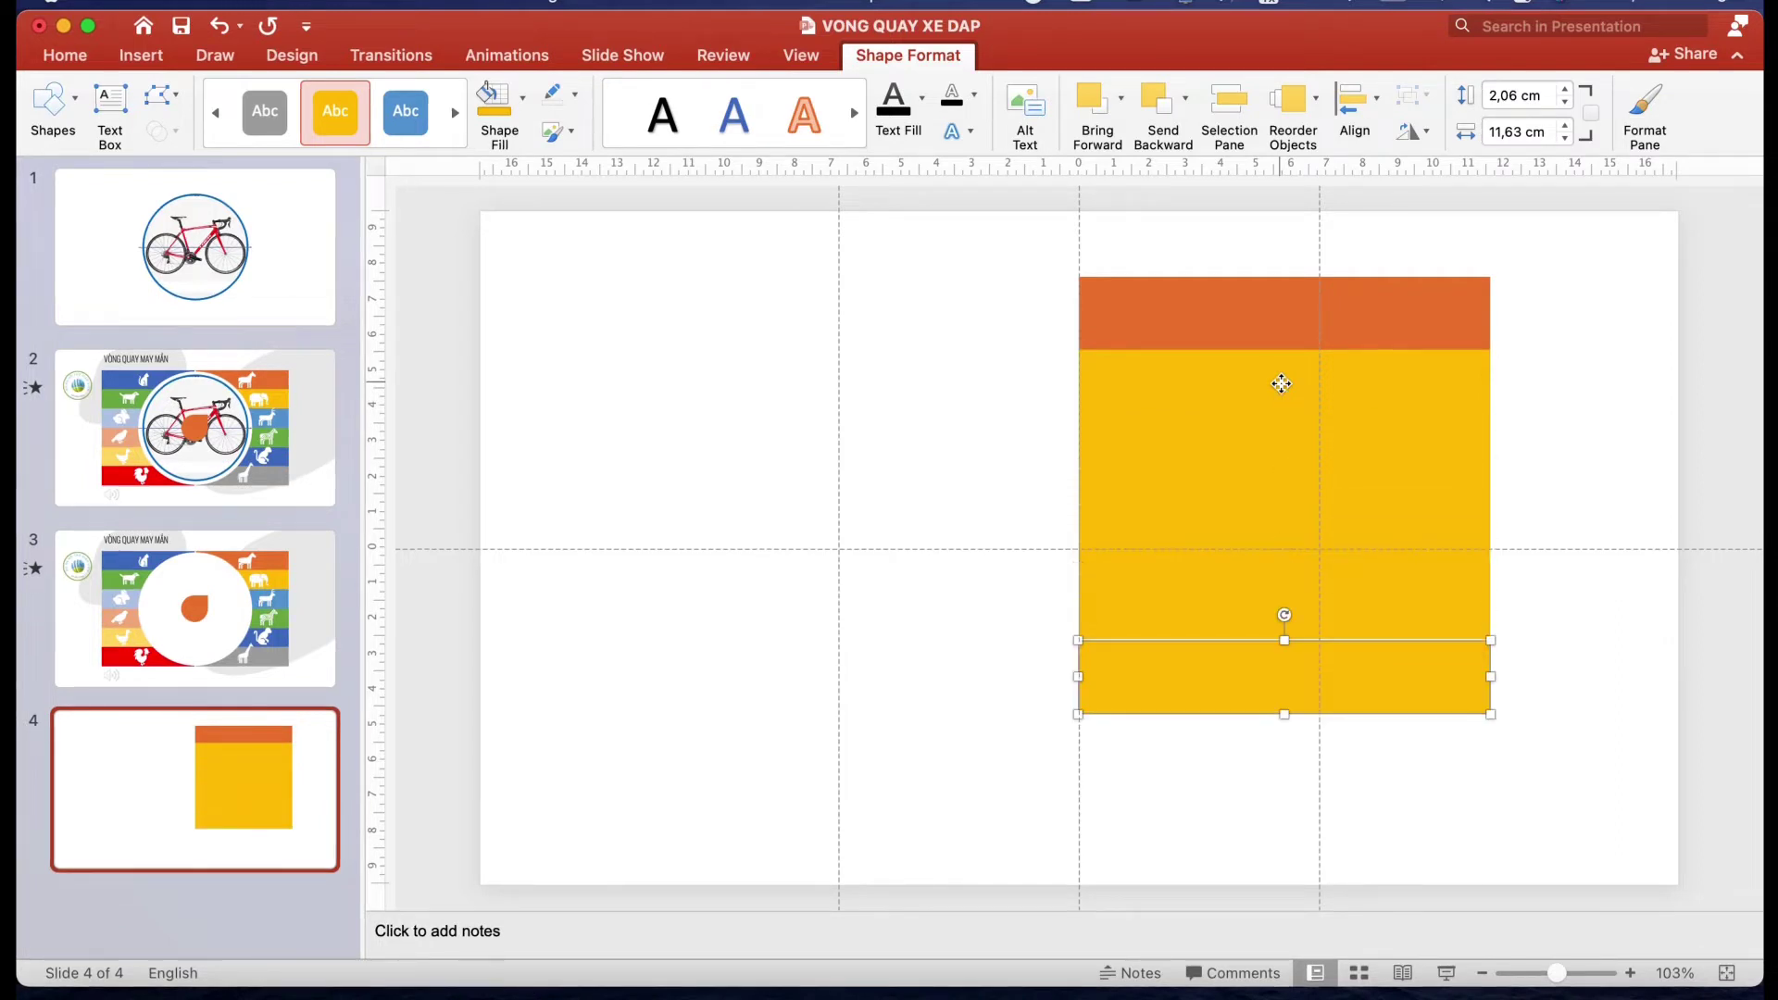
key(super+d)
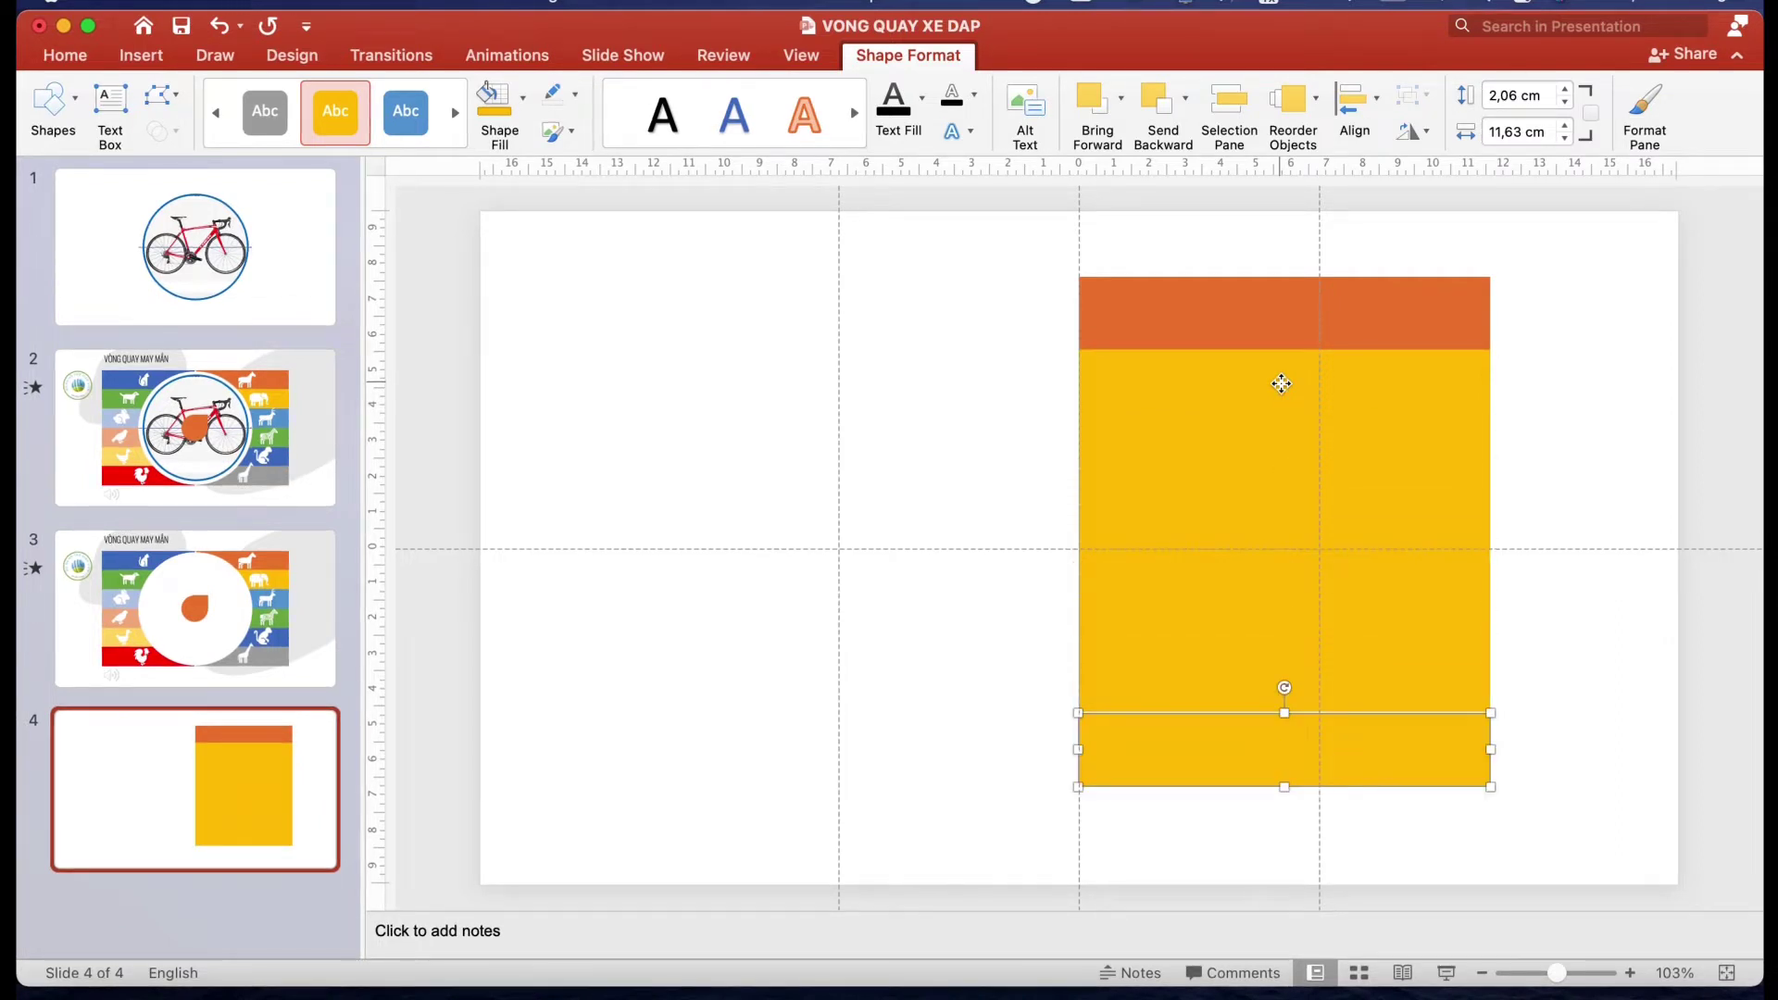
Recolour the third, fourth and fifth bands blue, green and grey
click(1231, 387)
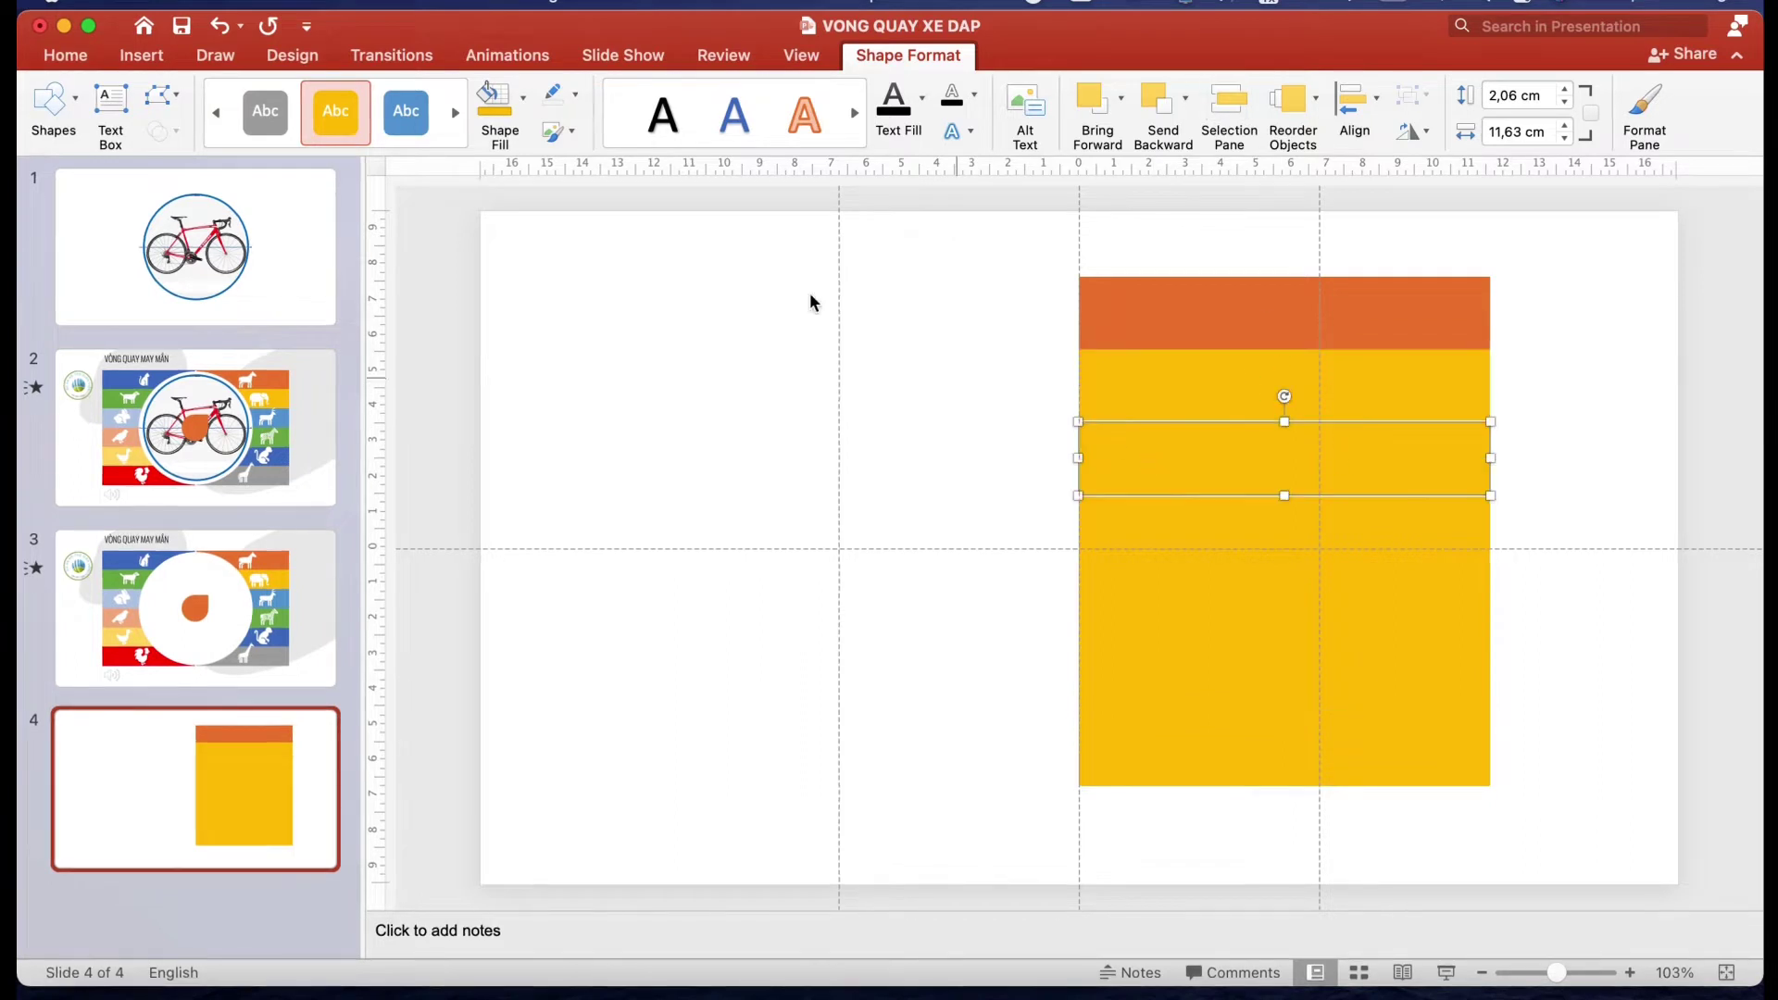
click(509, 99)
click(672, 226)
click(1231, 532)
click(523, 98)
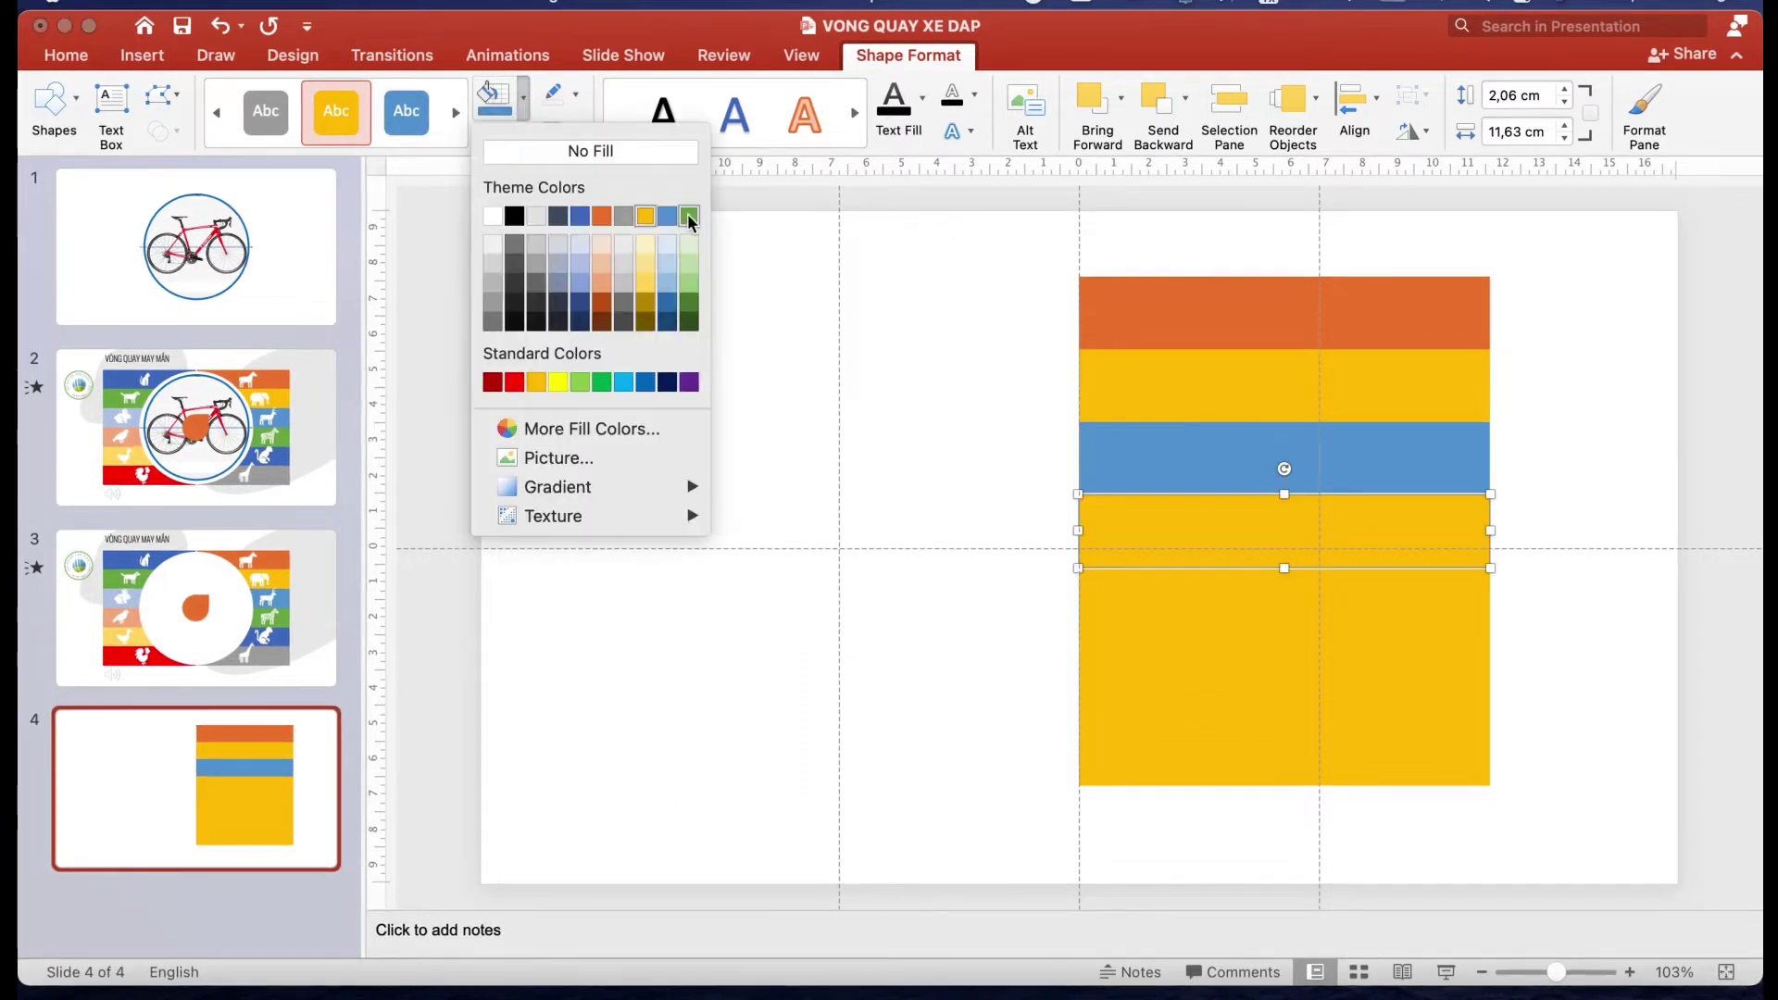
click(695, 226)
click(1231, 608)
click(523, 97)
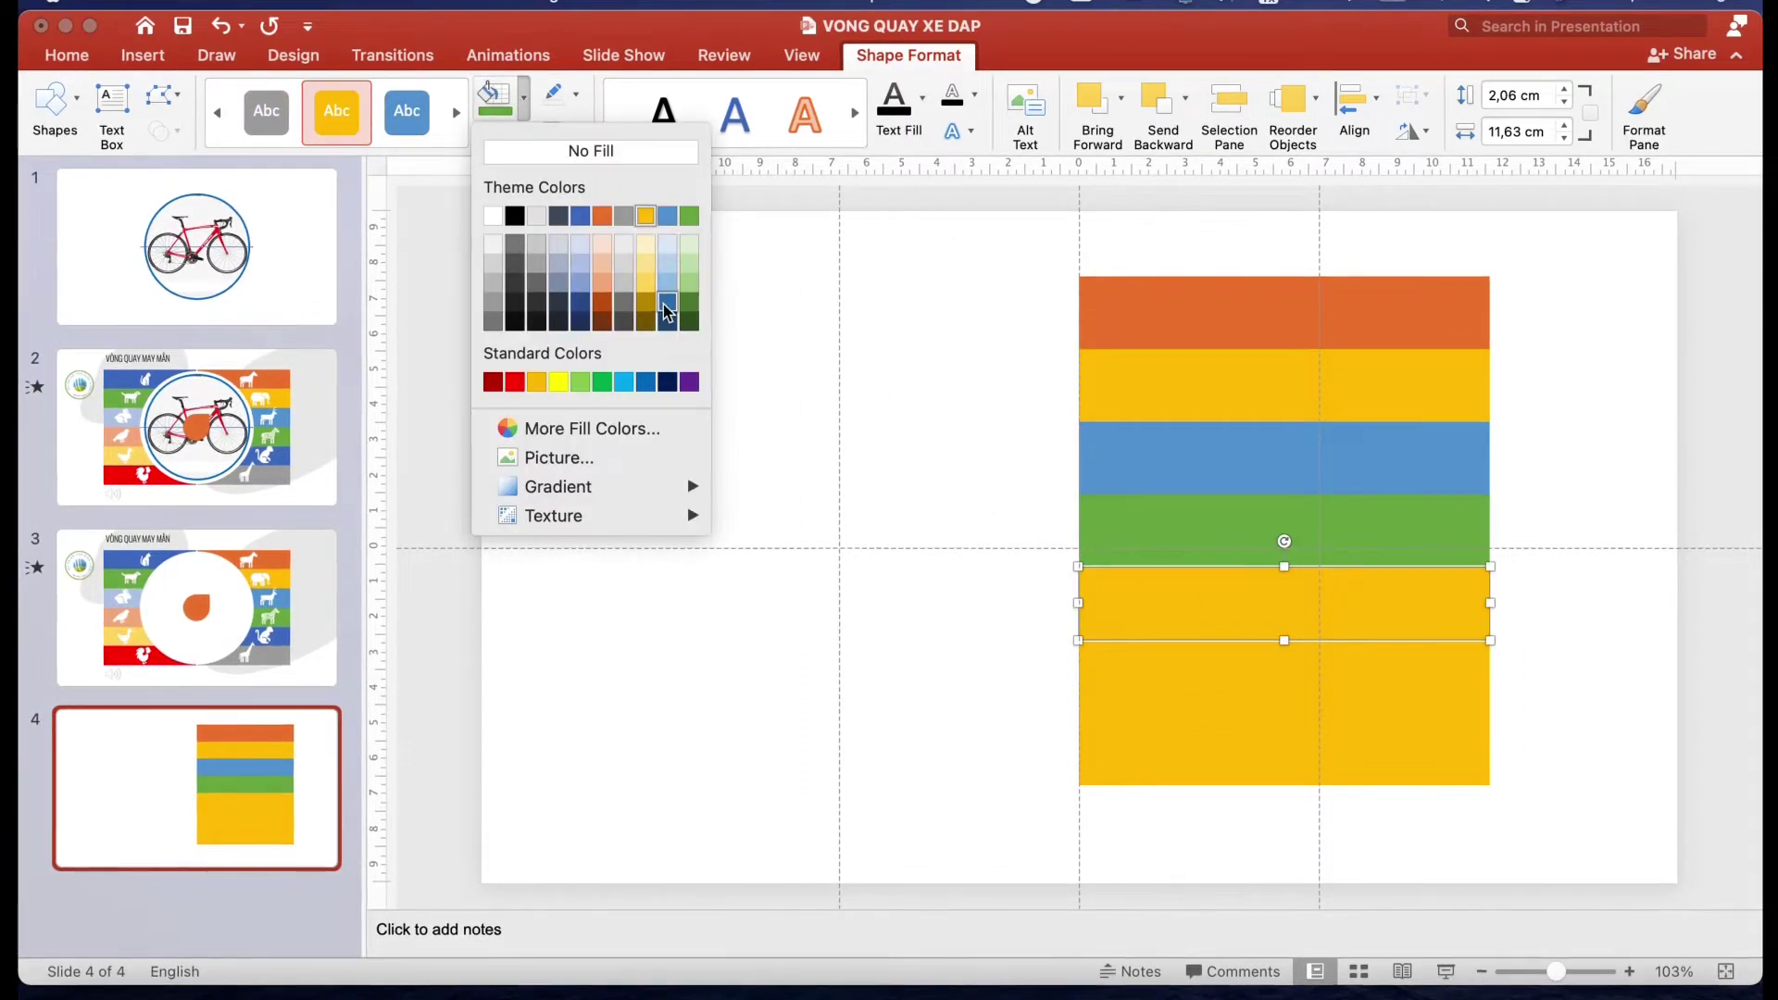
click(624, 308)
Recolour the sixth and bottom bands light blue and red
click(1284, 675)
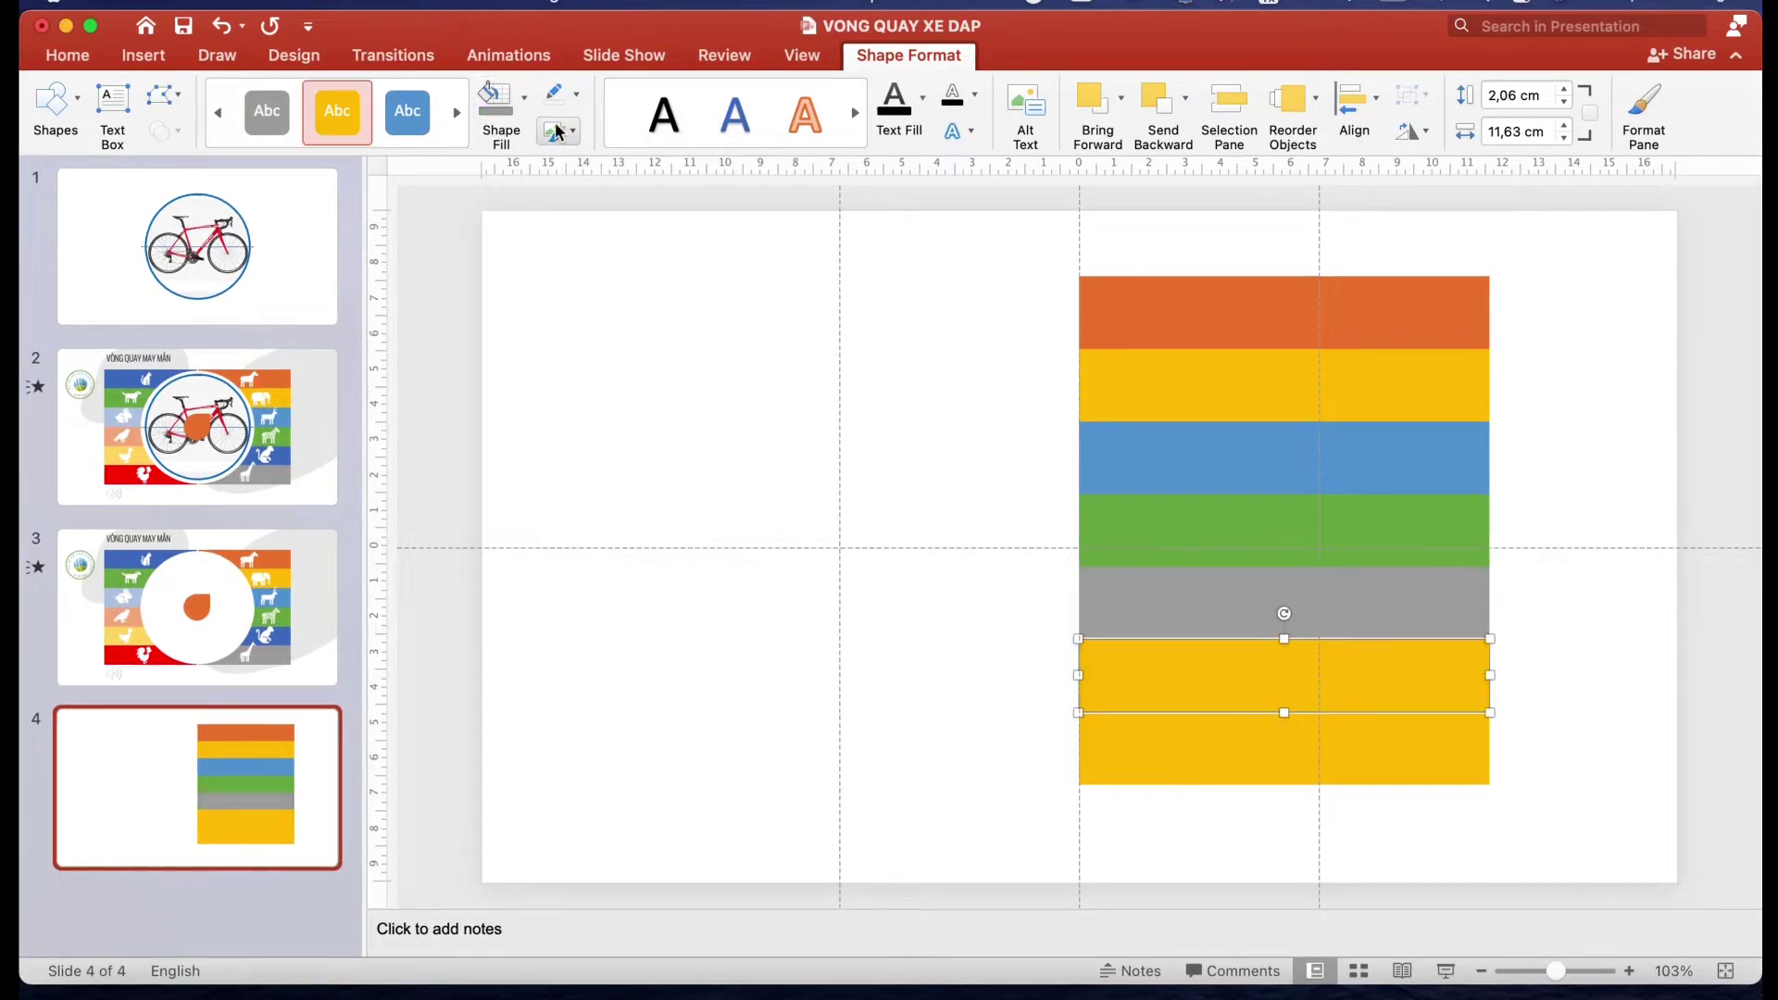
click(523, 97)
click(667, 287)
click(1284, 748)
click(523, 98)
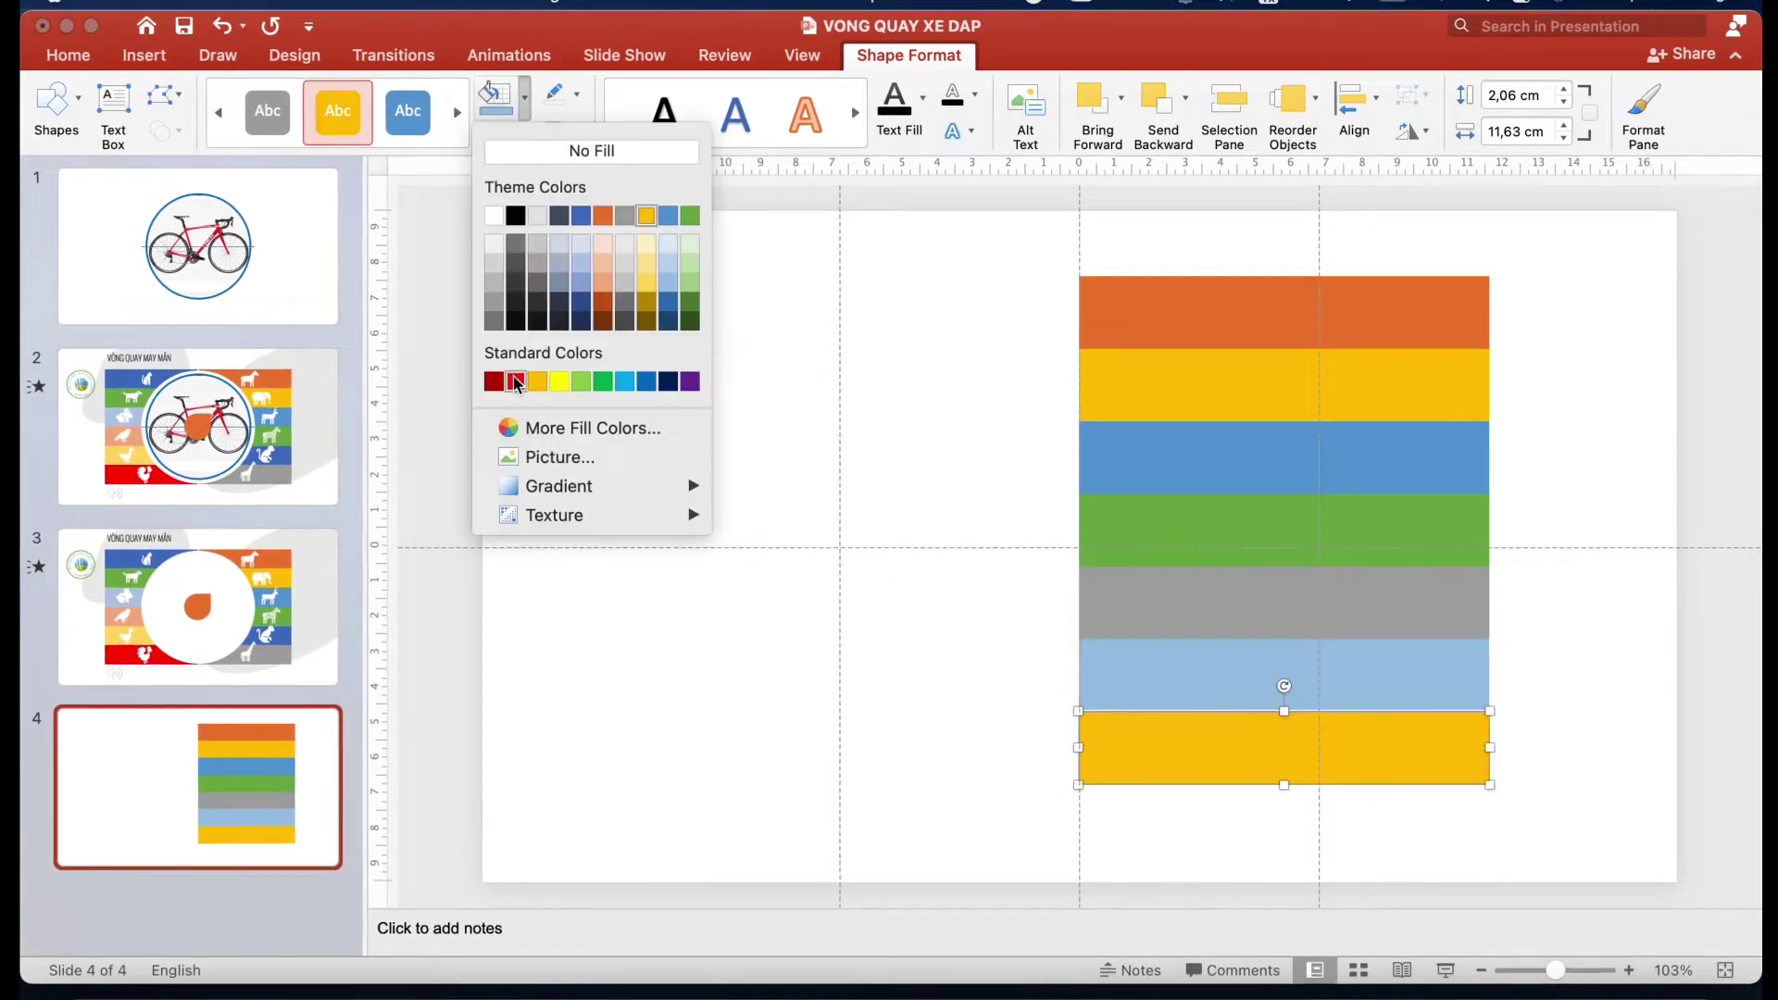
click(510, 380)
click(954, 755)
click(1005, 248)
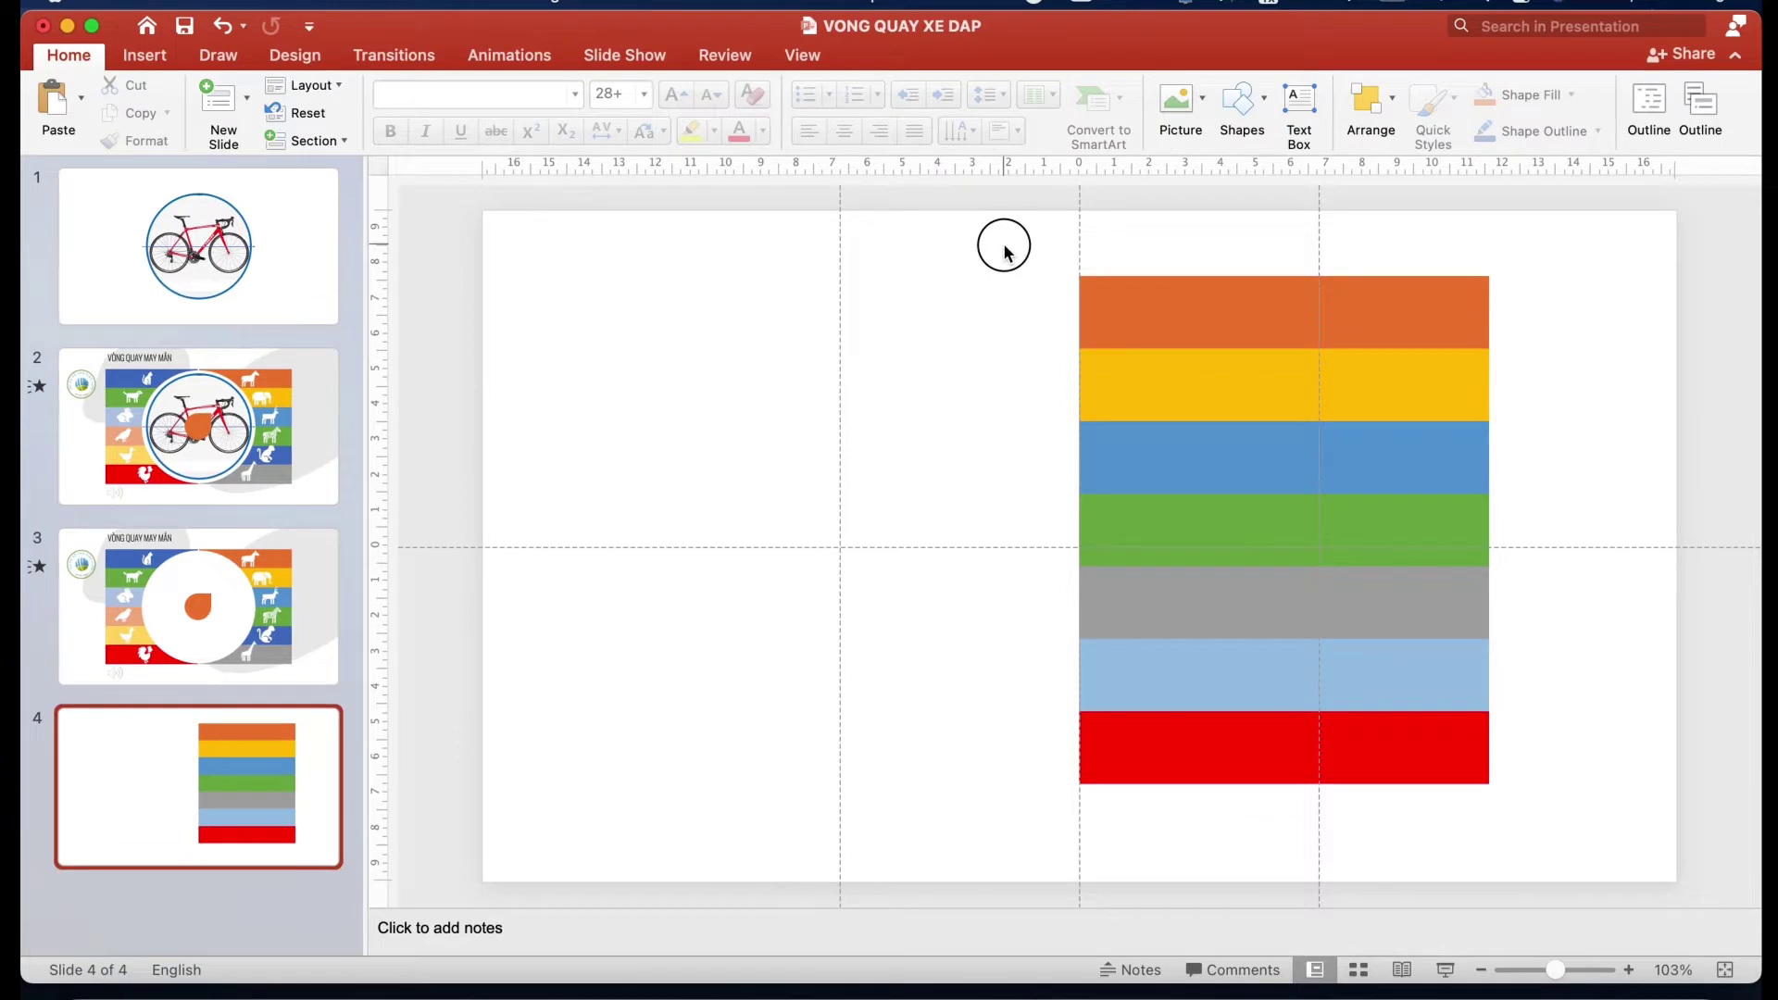
Duplicate all seven colour bands and place the copies to the left
drag(1006, 248, 1581, 895)
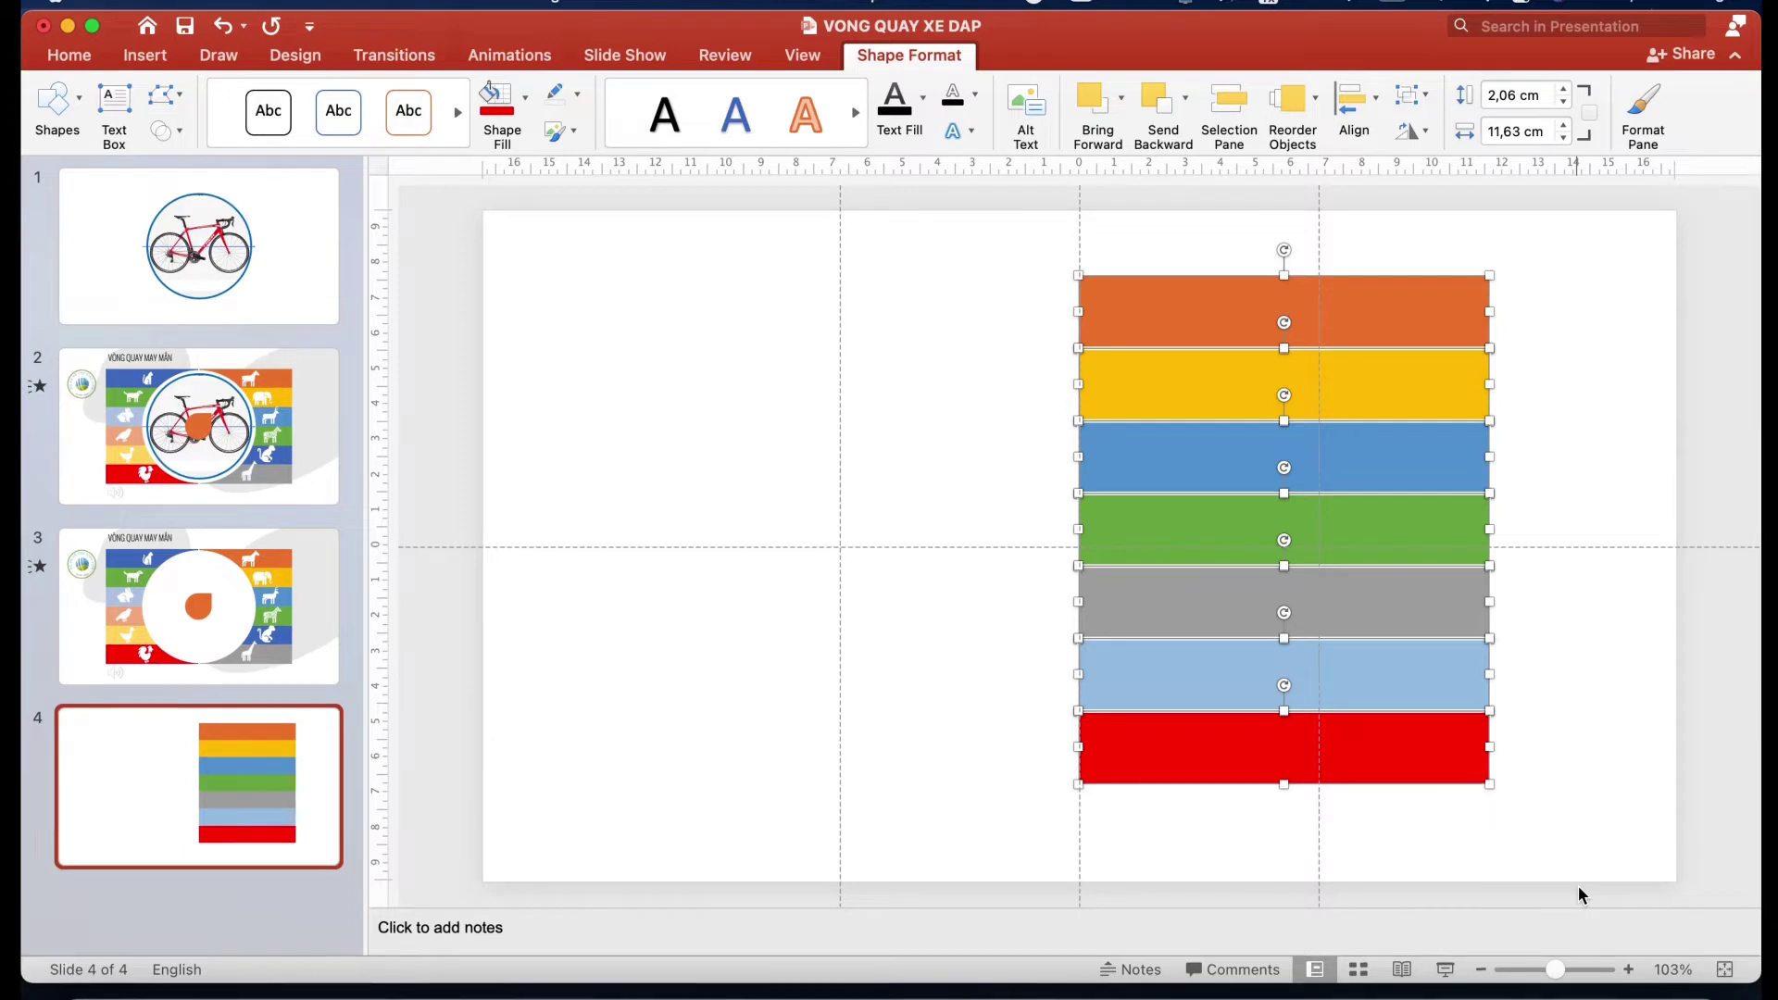
key(super+d)
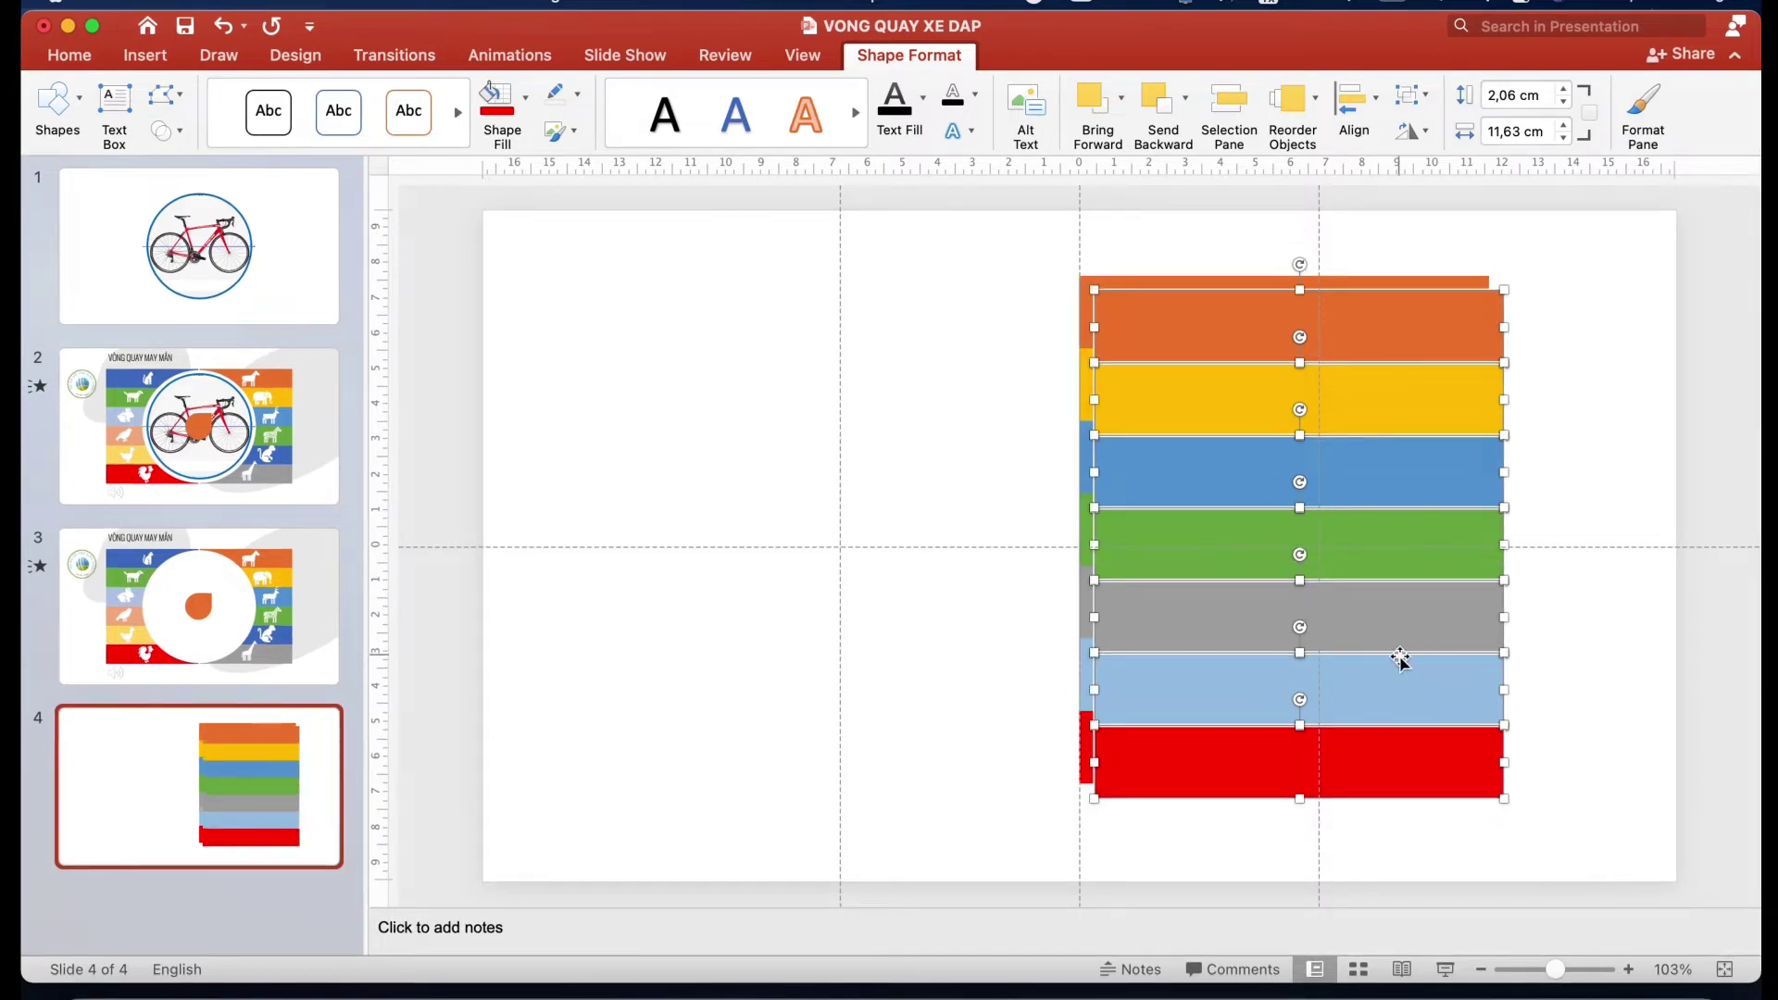
drag(1398, 656, 971, 646)
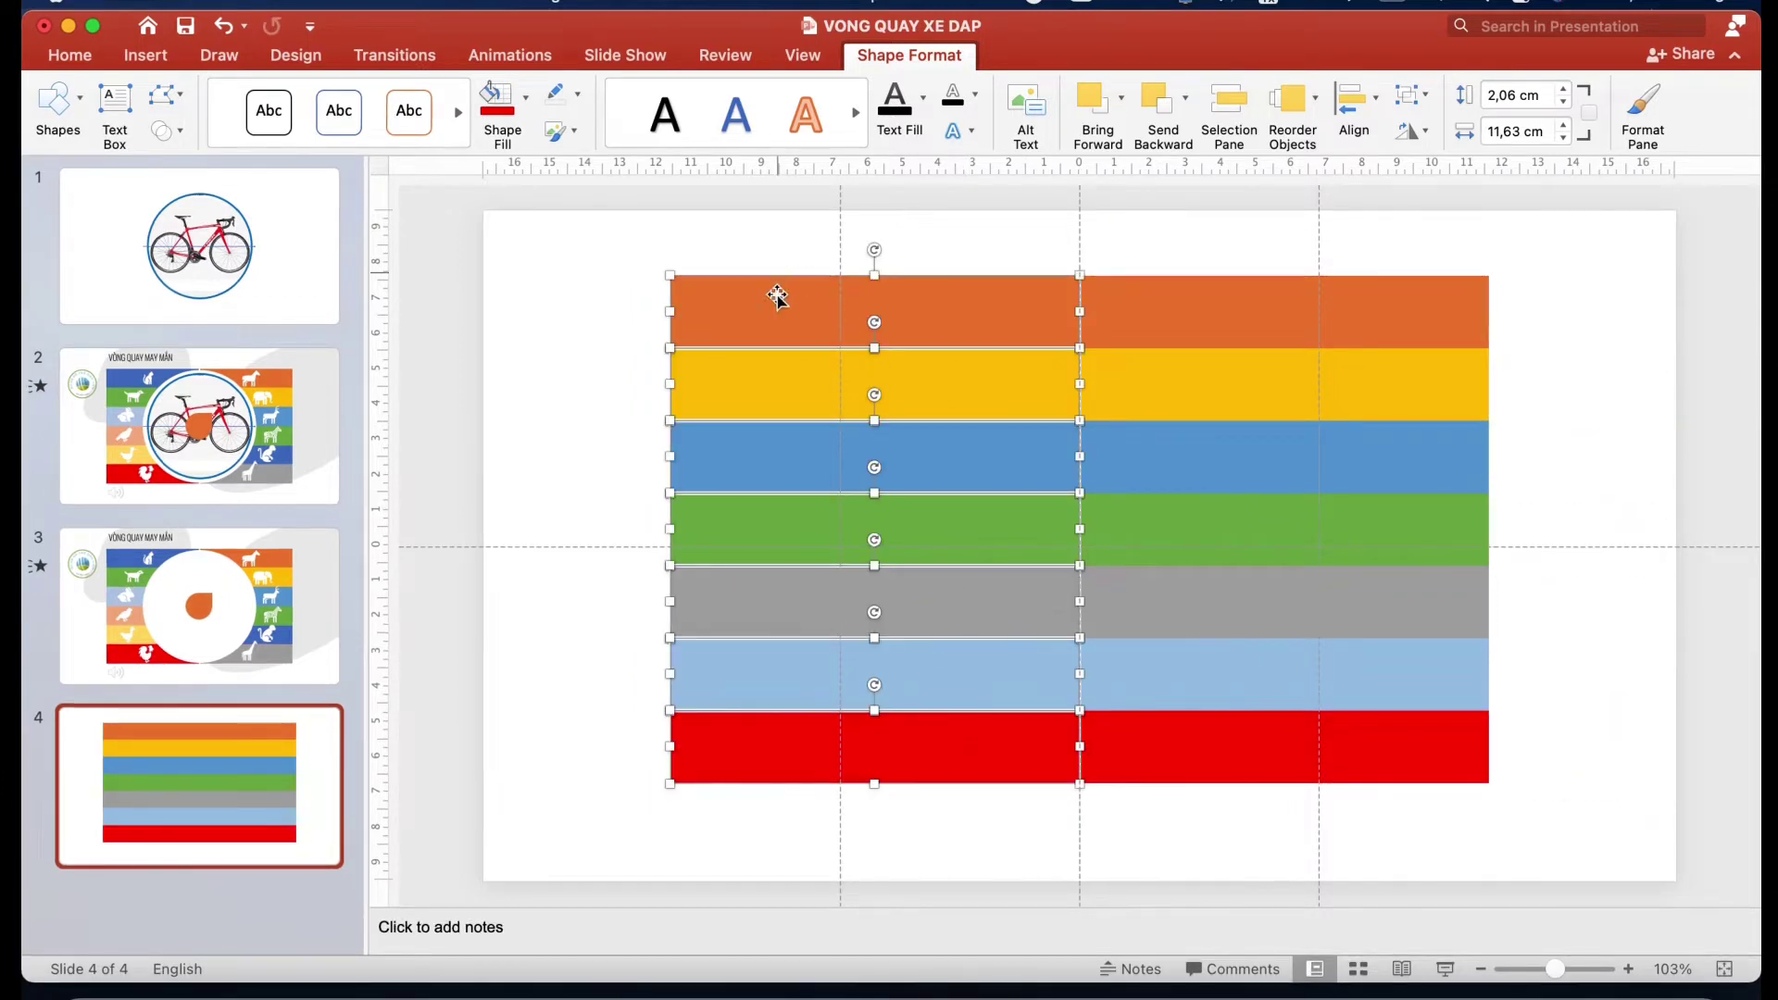
click(616, 337)
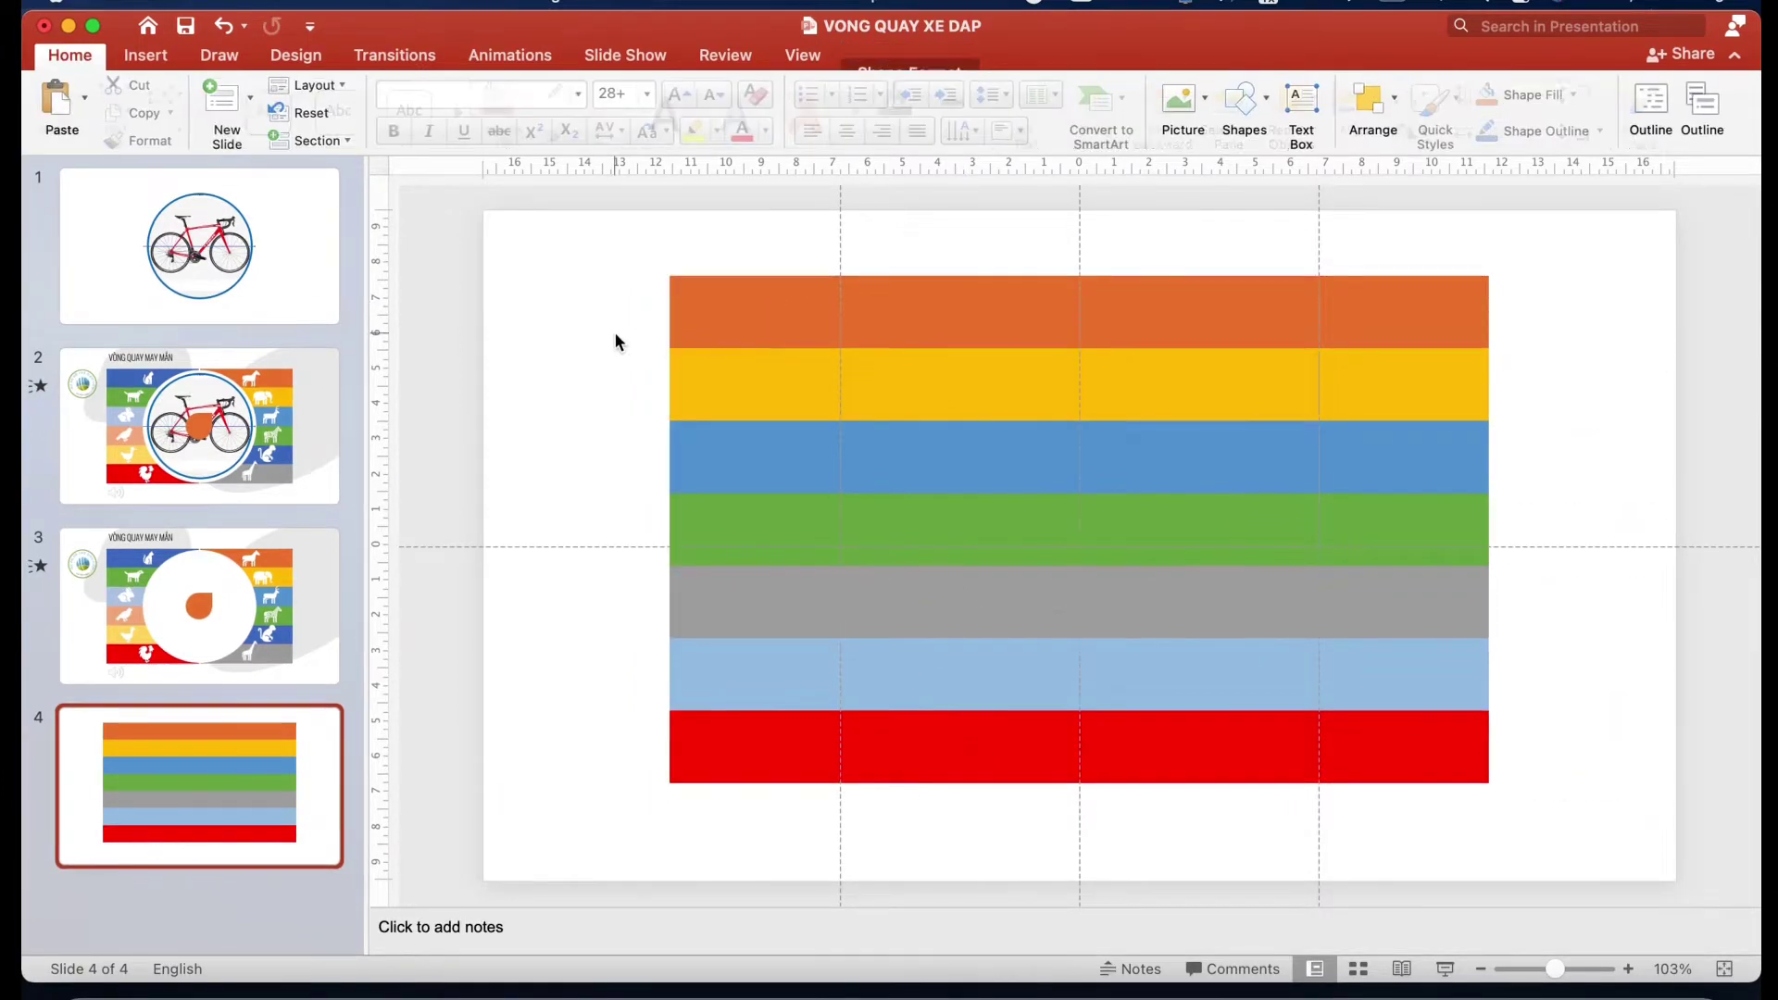
Fill the left column's top four bands green, blue, light yellow and light blue
click(904, 303)
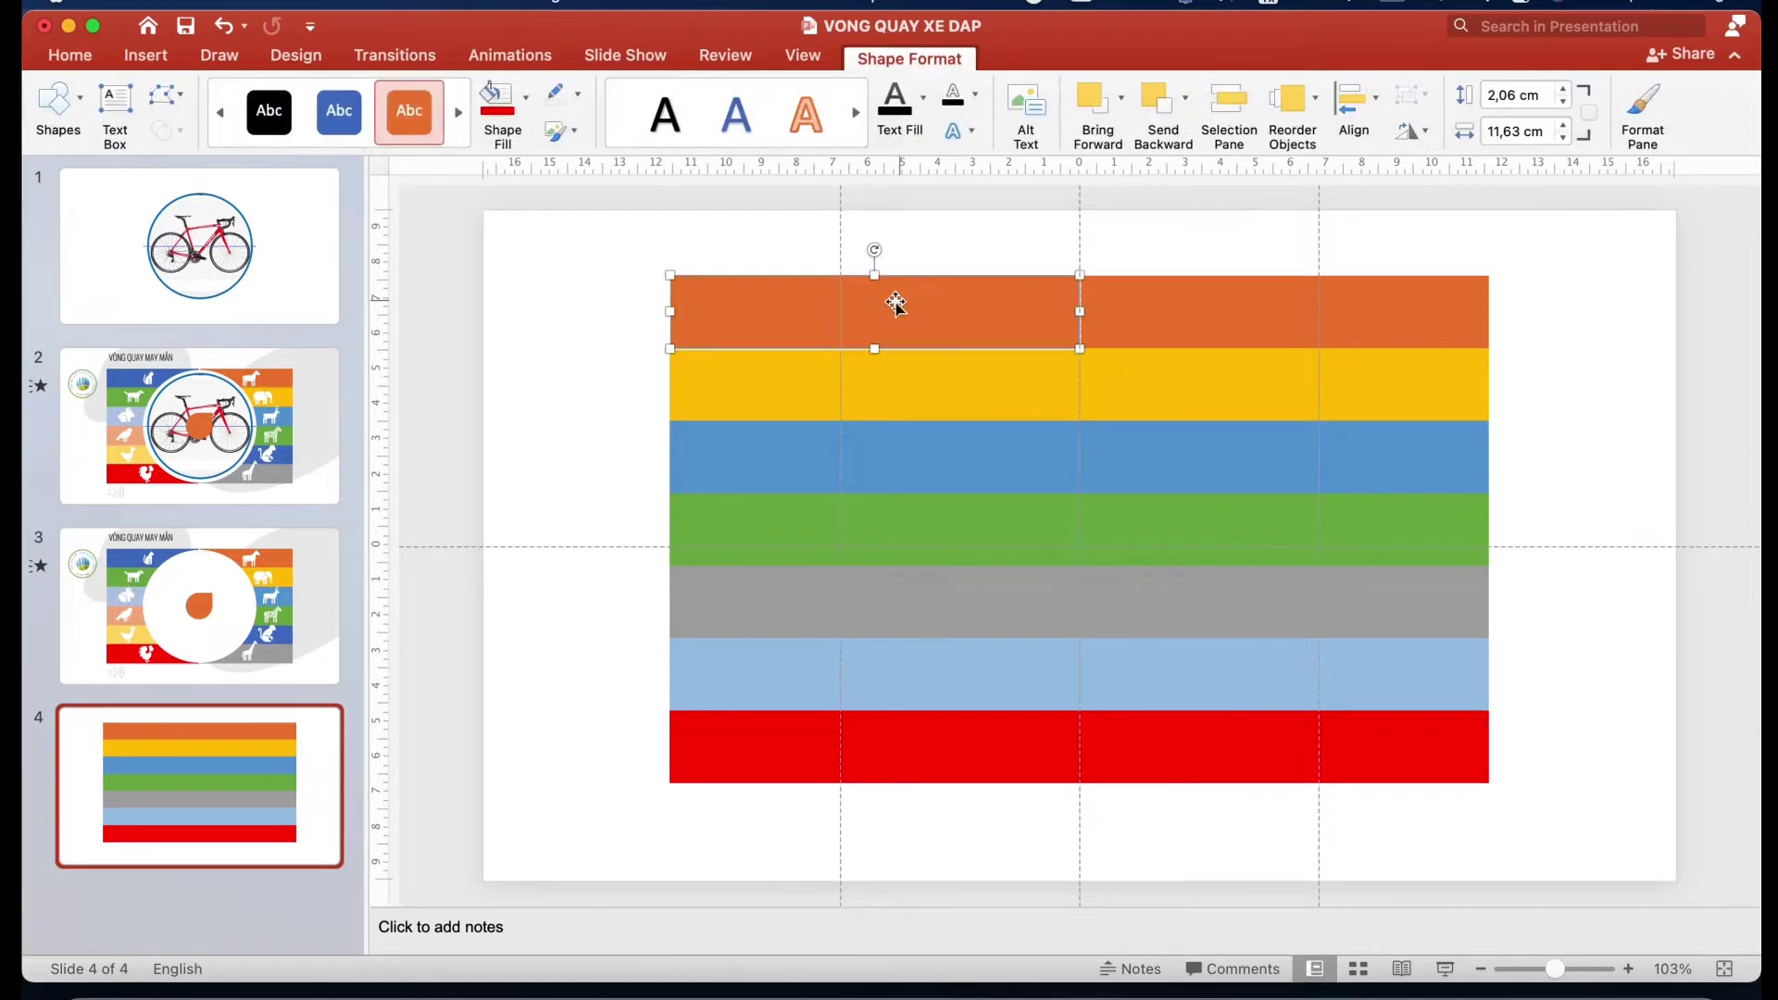
click(525, 96)
click(691, 215)
click(925, 381)
click(525, 97)
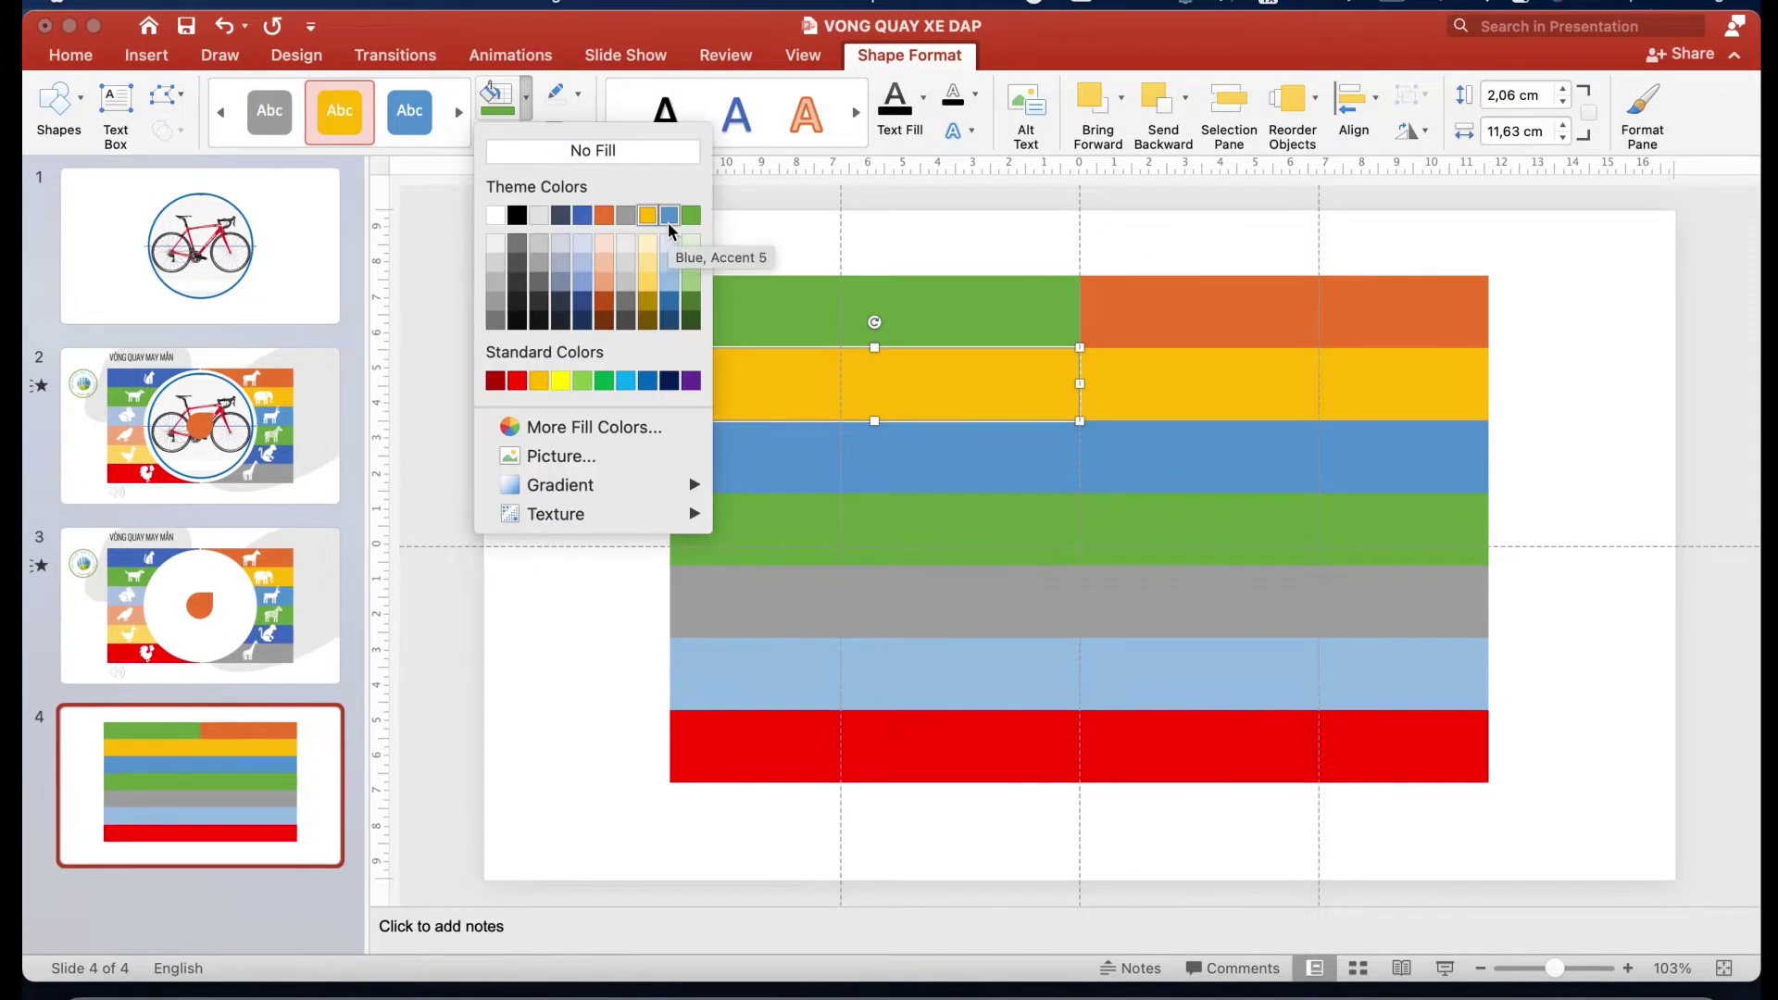
click(670, 222)
click(821, 457)
click(525, 96)
click(647, 278)
click(525, 97)
click(584, 276)
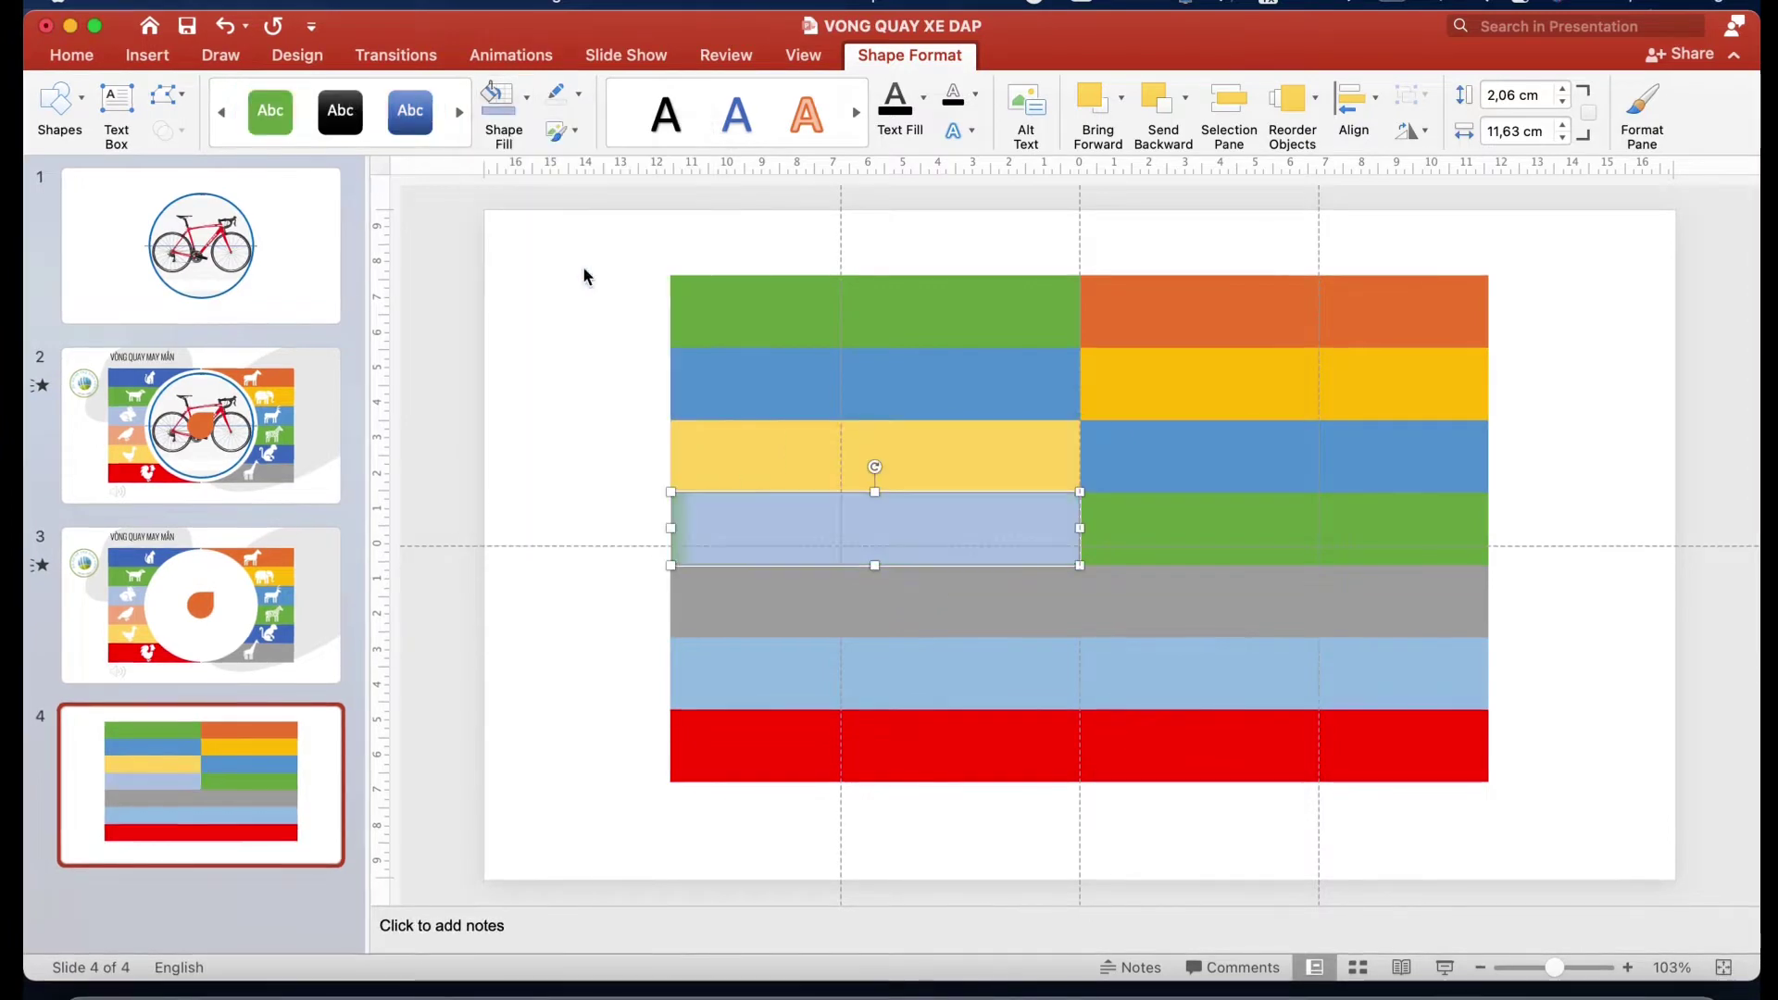
Fill the left column's bottom three bands dark orange, dark blue and light green
click(875, 602)
click(525, 96)
click(605, 302)
click(861, 673)
click(524, 96)
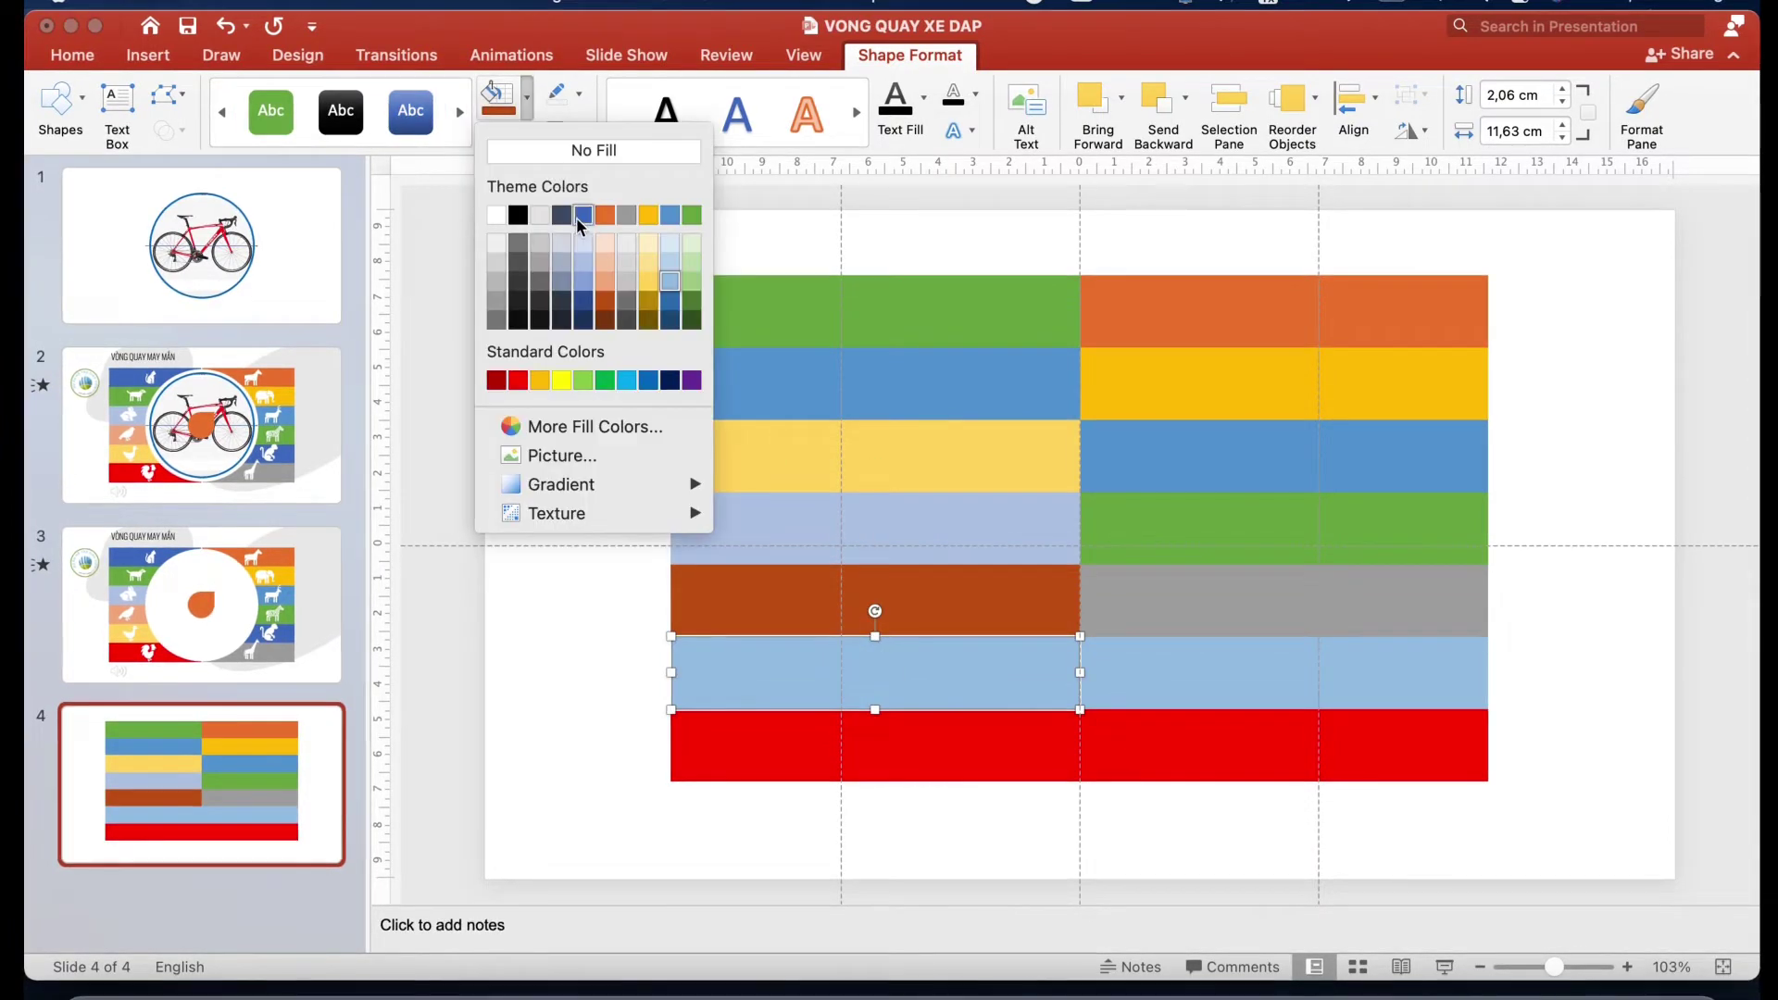
click(581, 225)
click(874, 746)
click(525, 96)
click(692, 281)
click(558, 248)
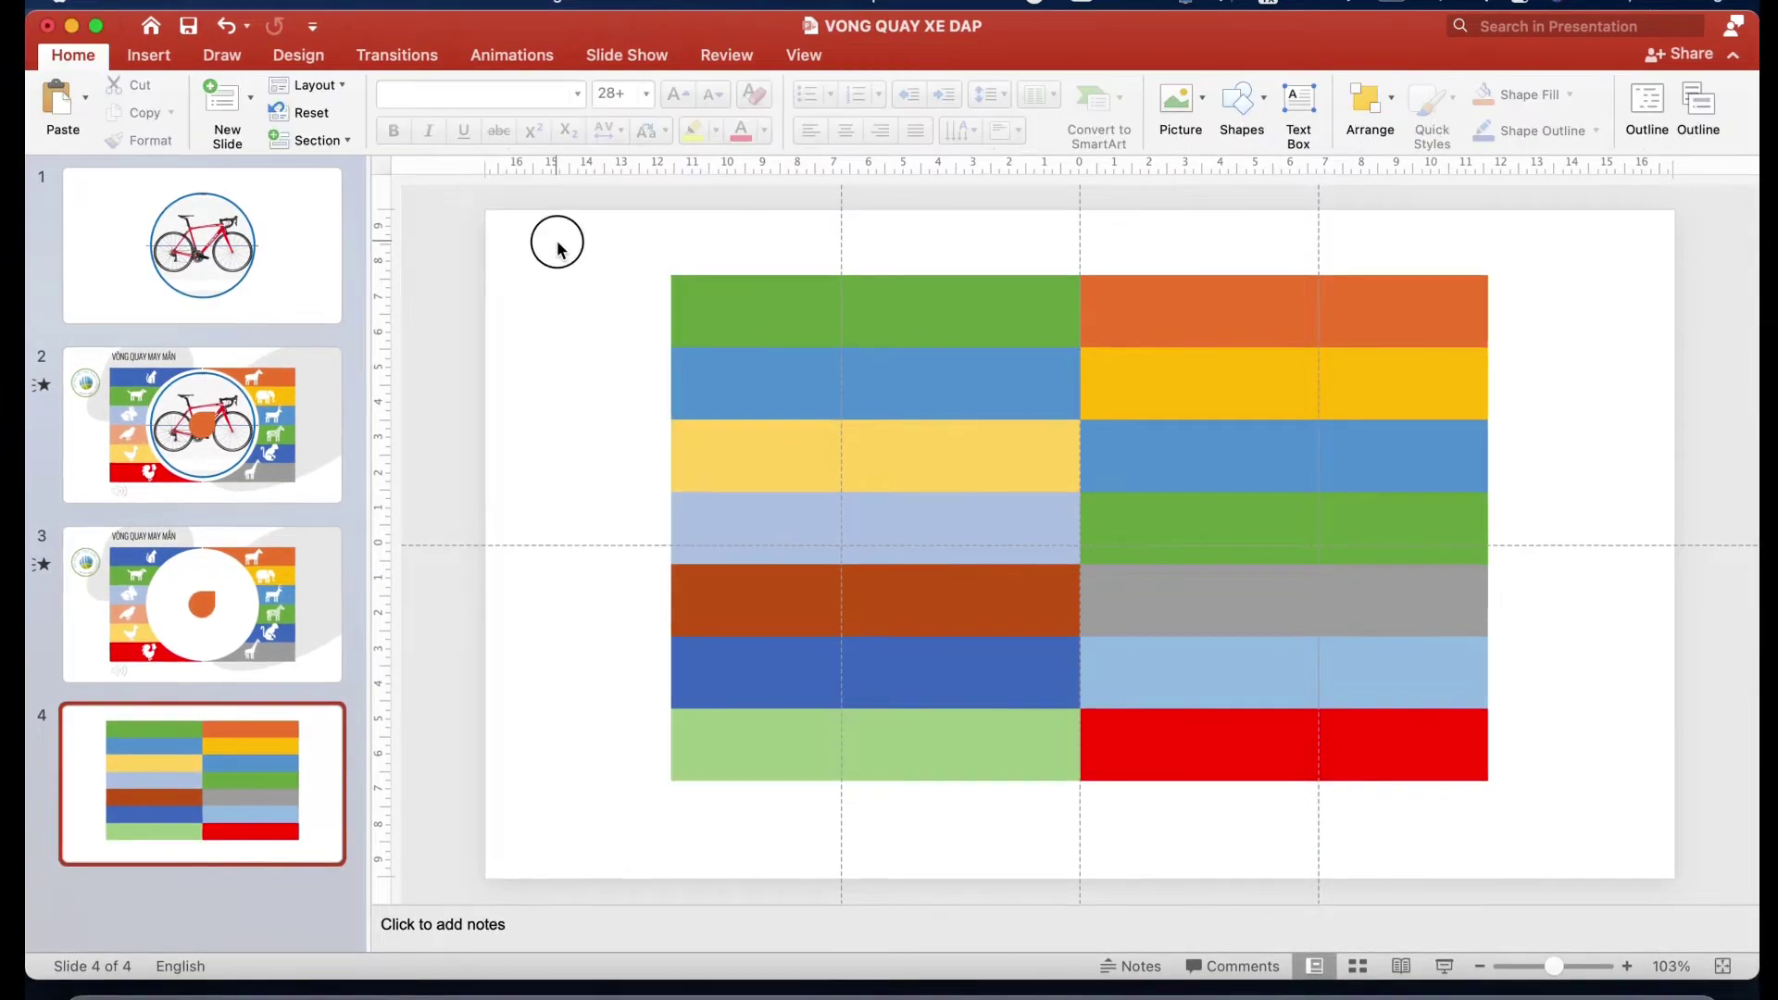
Select all bands, nudge them down two steps, and group them into one block
drag(558, 248, 1568, 872)
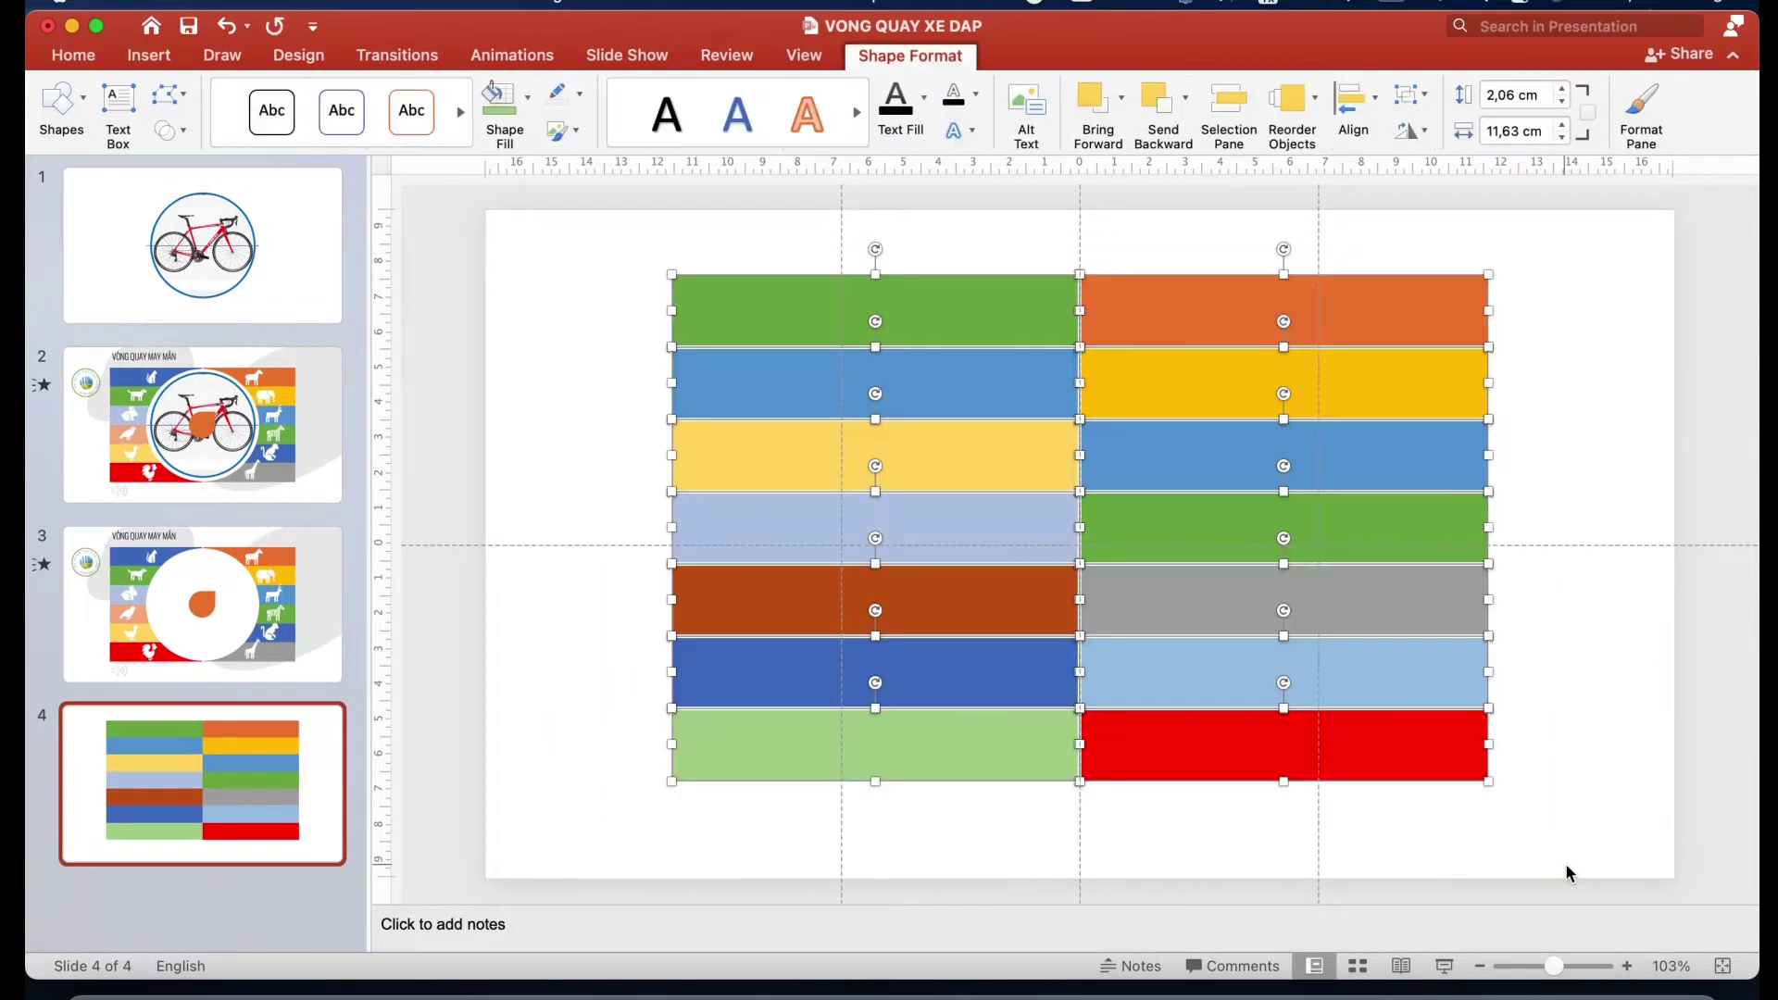
key(Down)
key(Down)
key(Down)
key(Down)
key(Down)
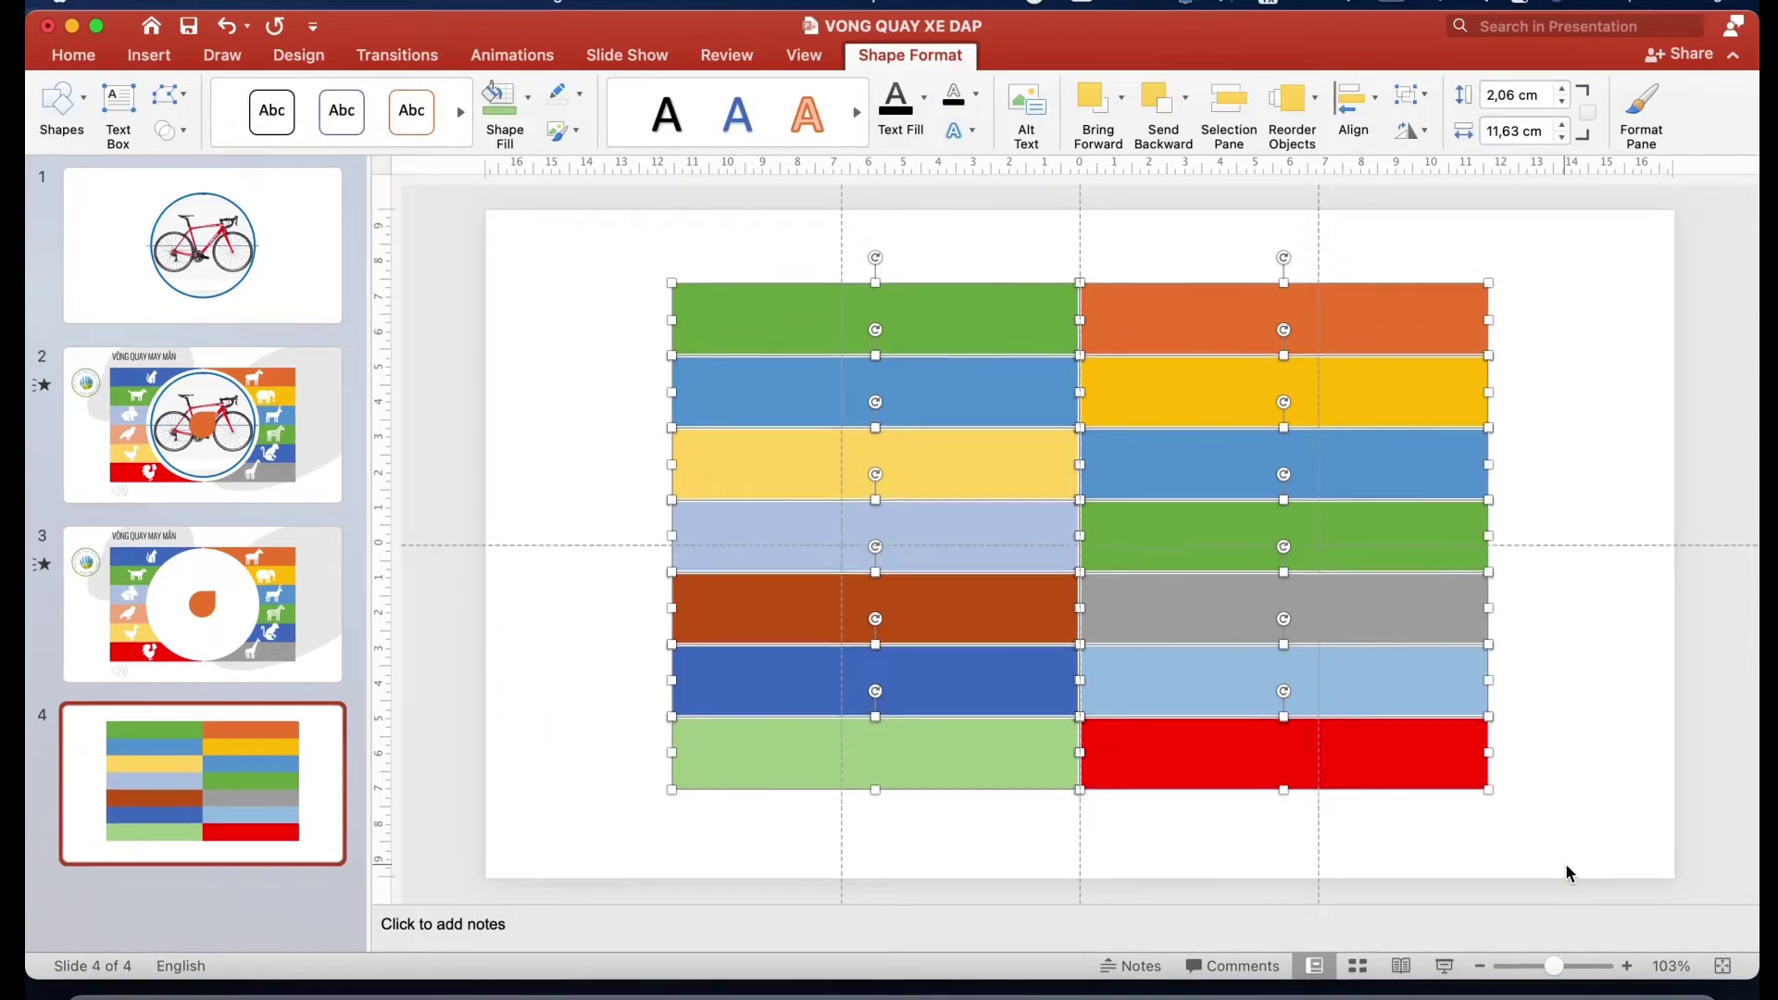
key(Down)
key(Down)
key(Down)
key(Down)
key(Down)
key(Down)
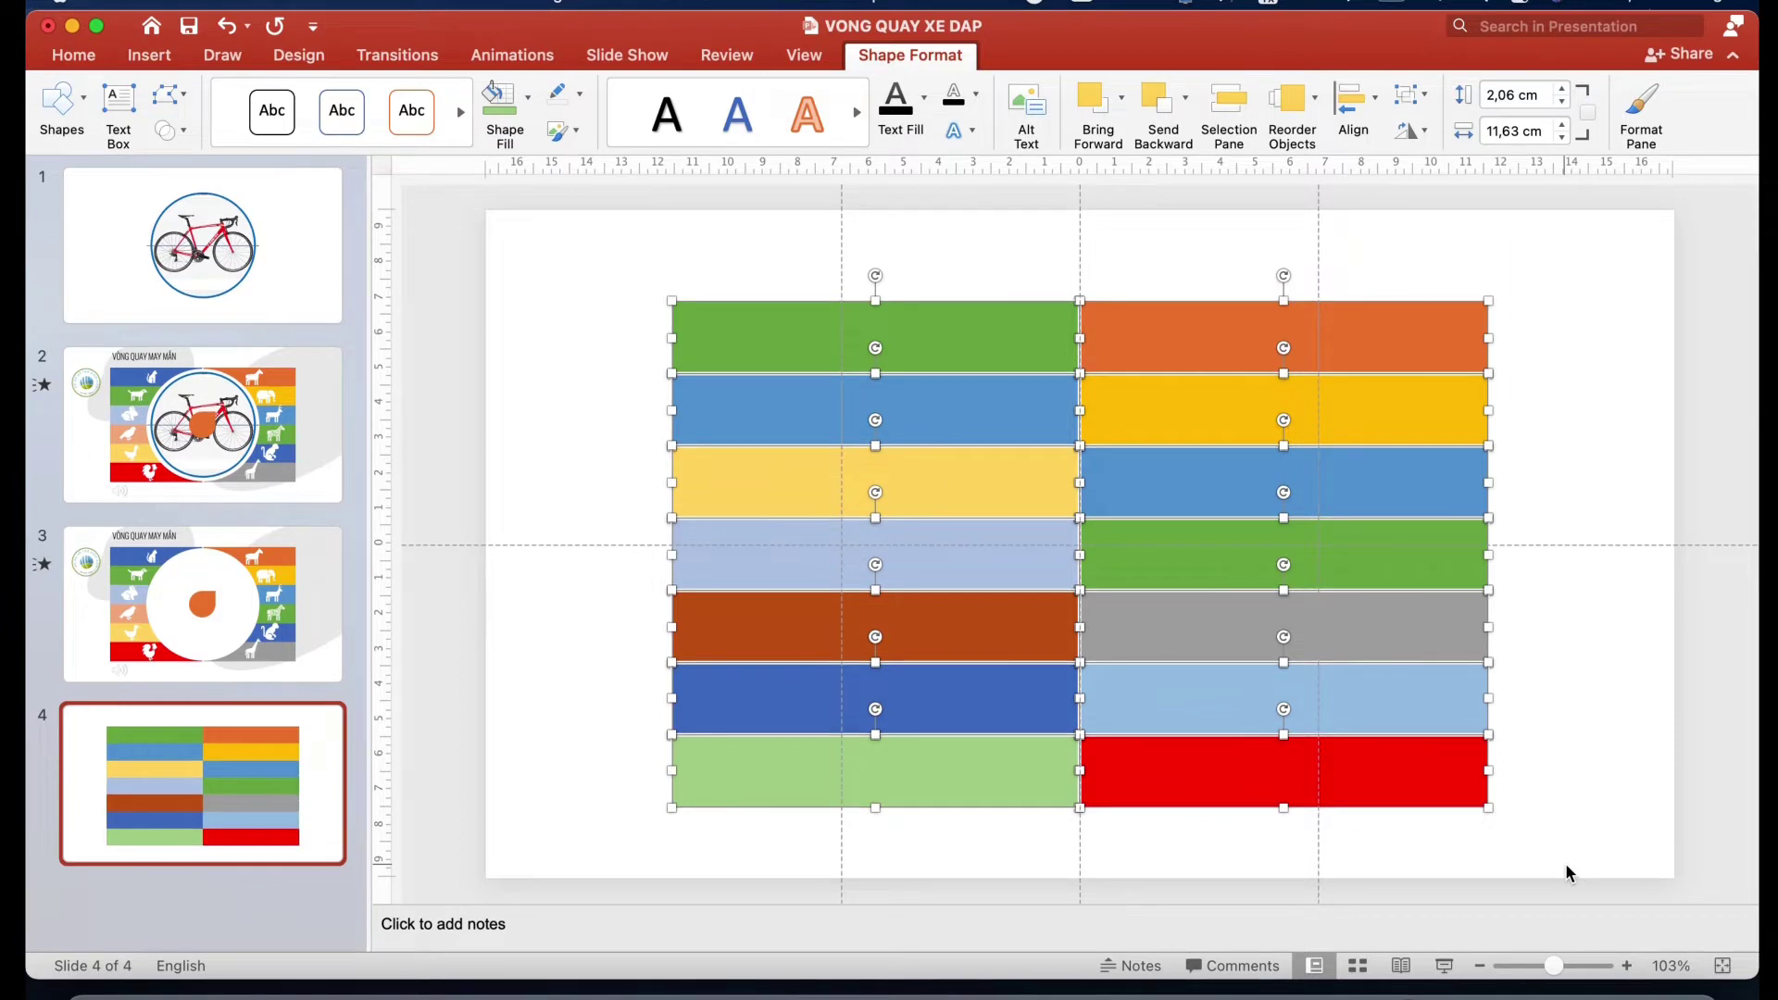
key(super+alt+g)
click(1568, 732)
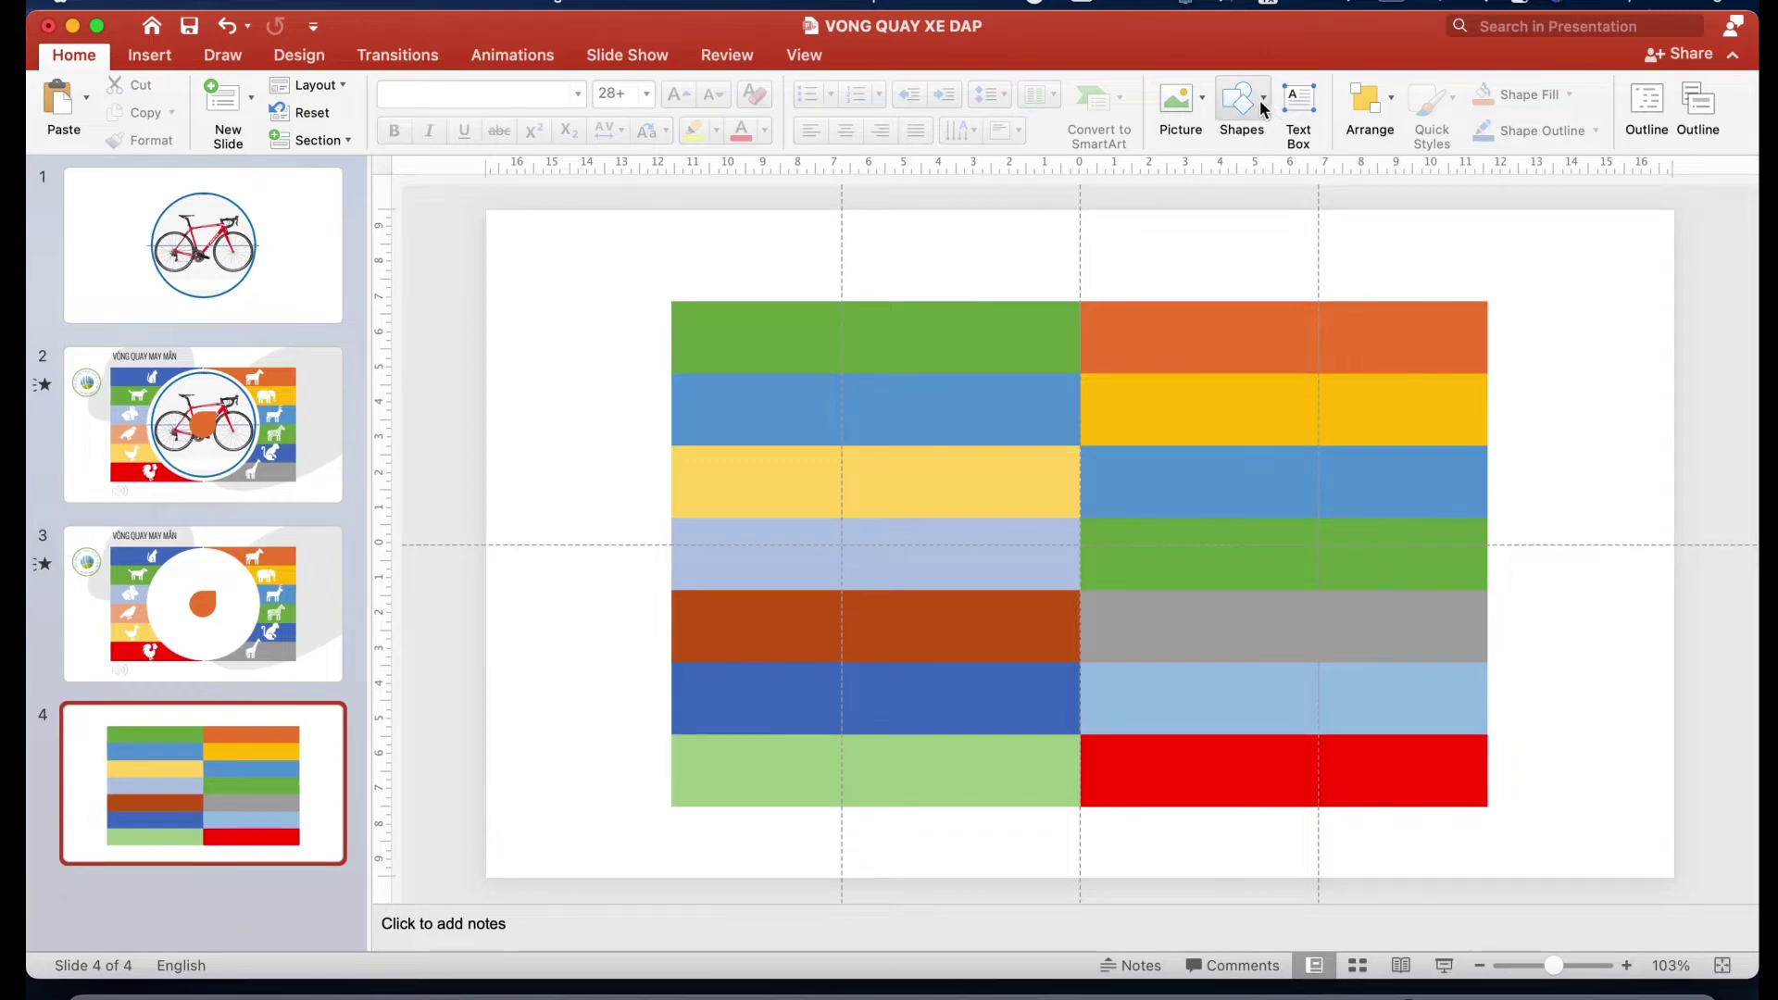
On slide 1, add an oval at 52% transparency and align it with the bicycle ring
click(310, 236)
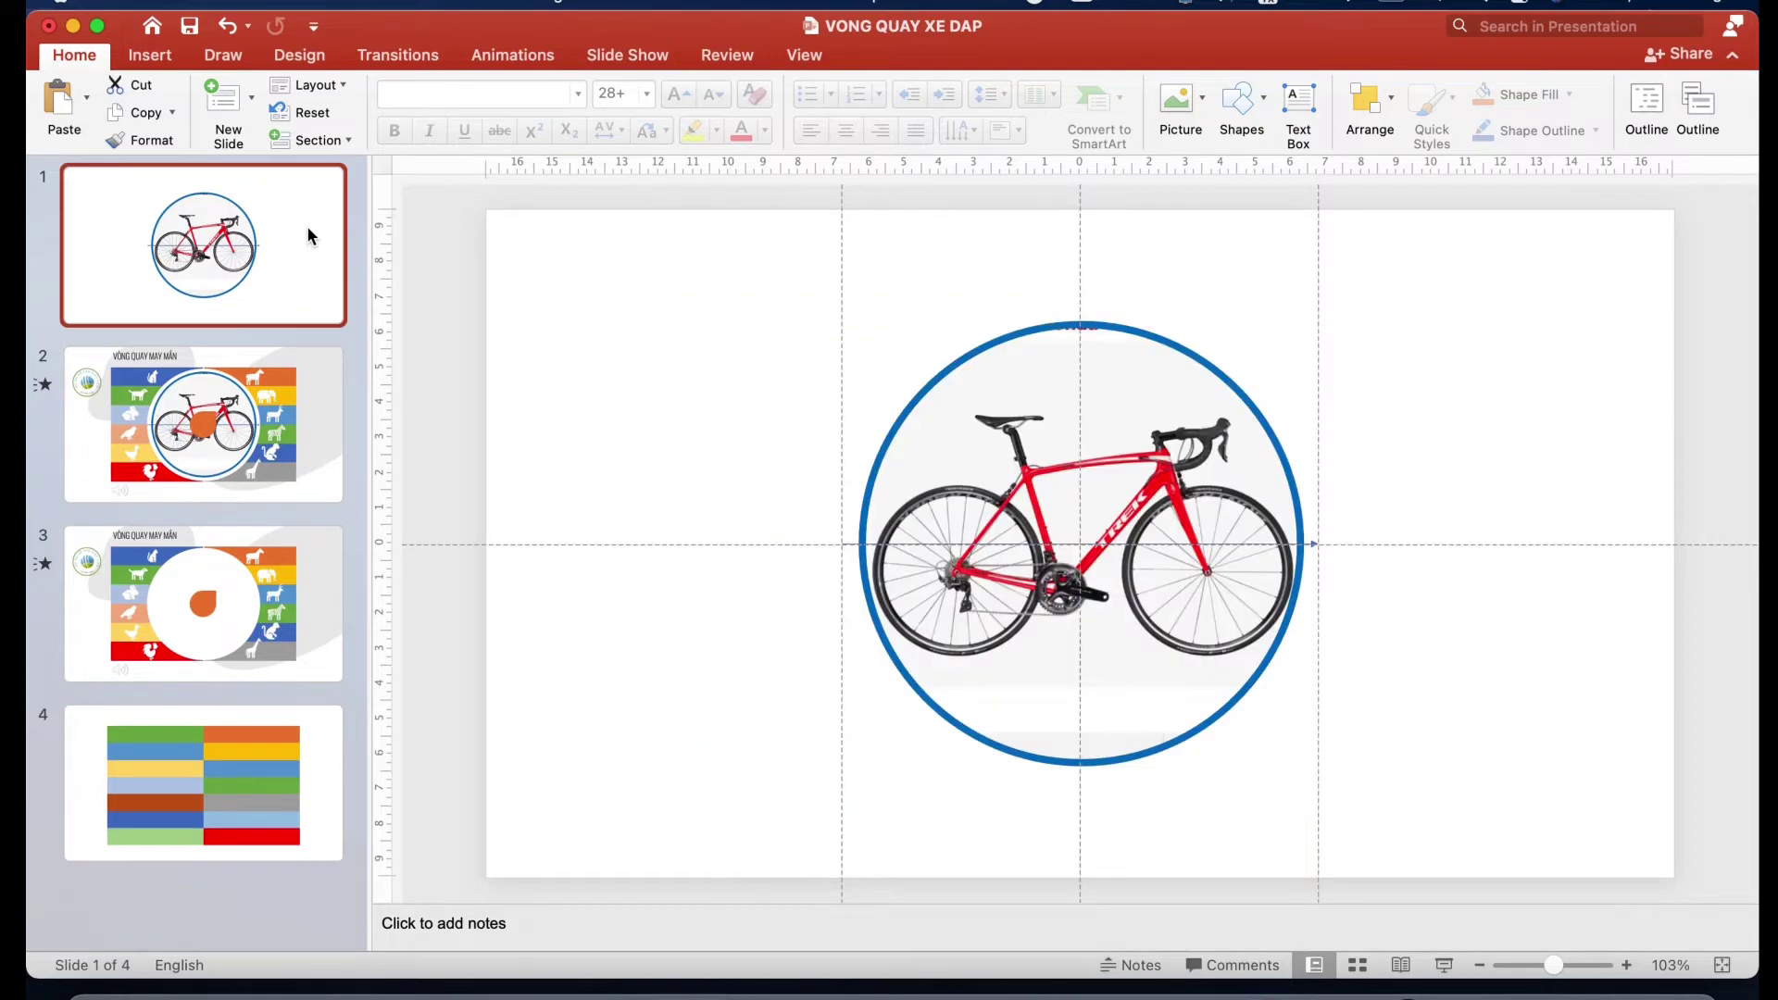
click(1261, 110)
click(1400, 176)
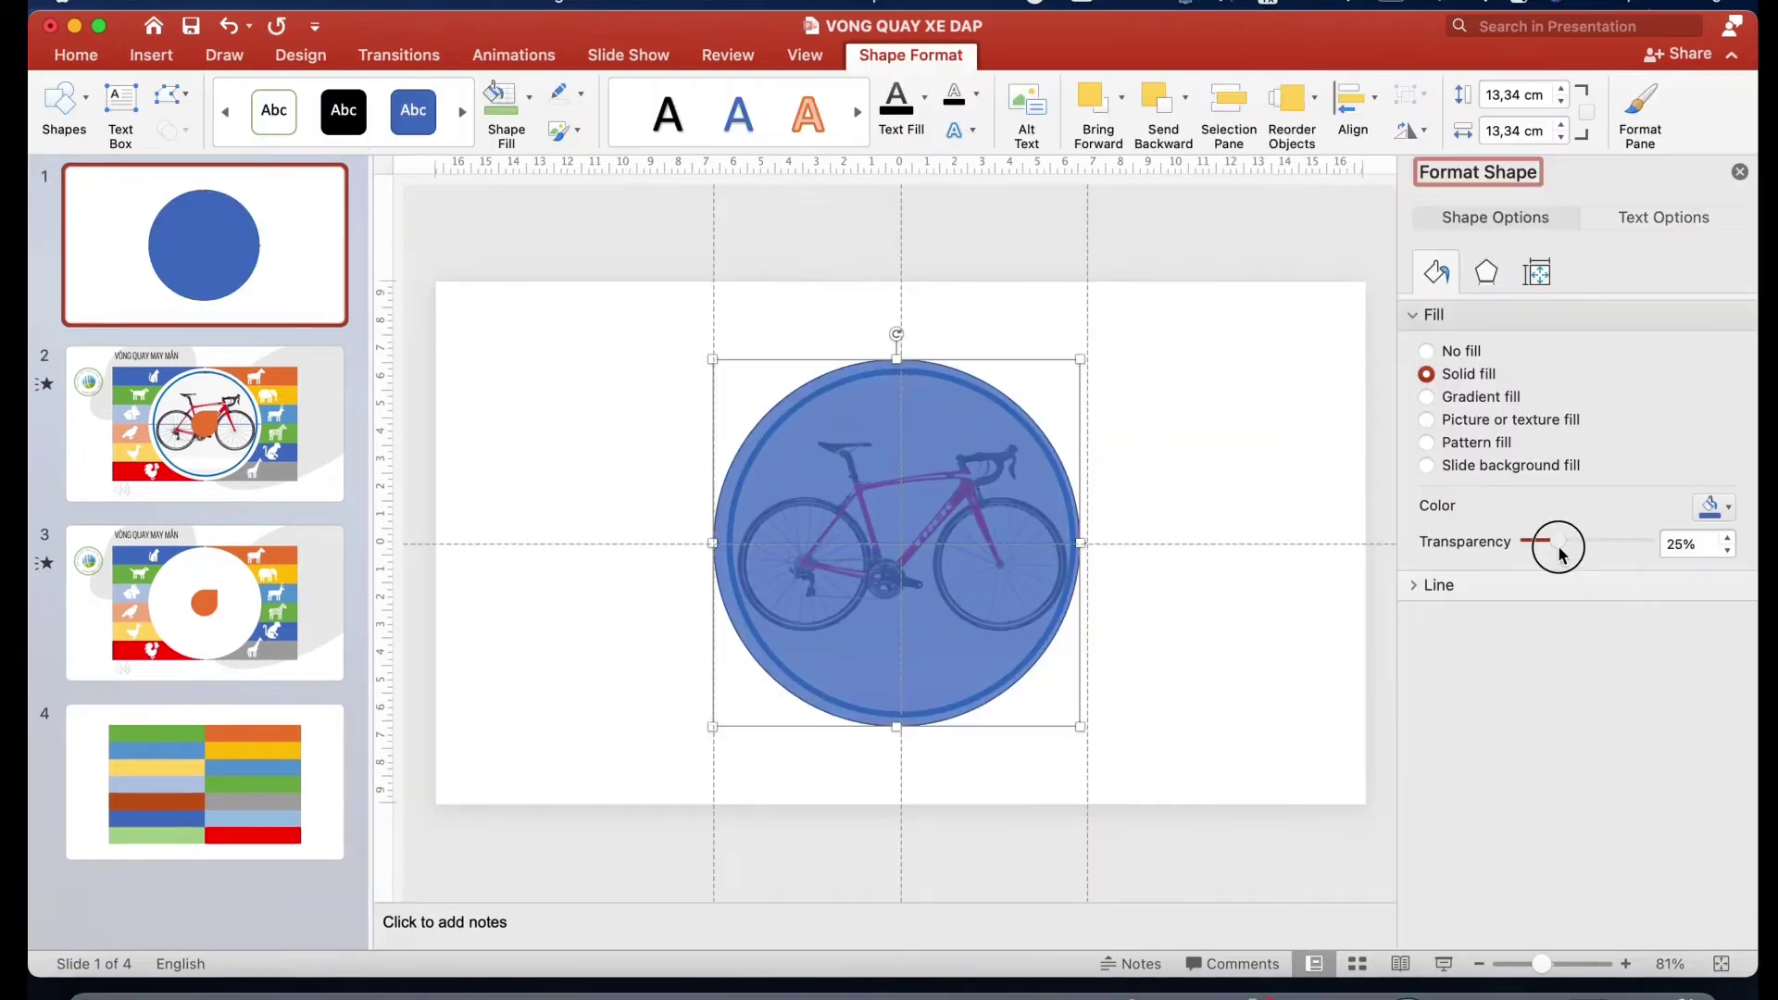
drag(1555, 551, 1589, 555)
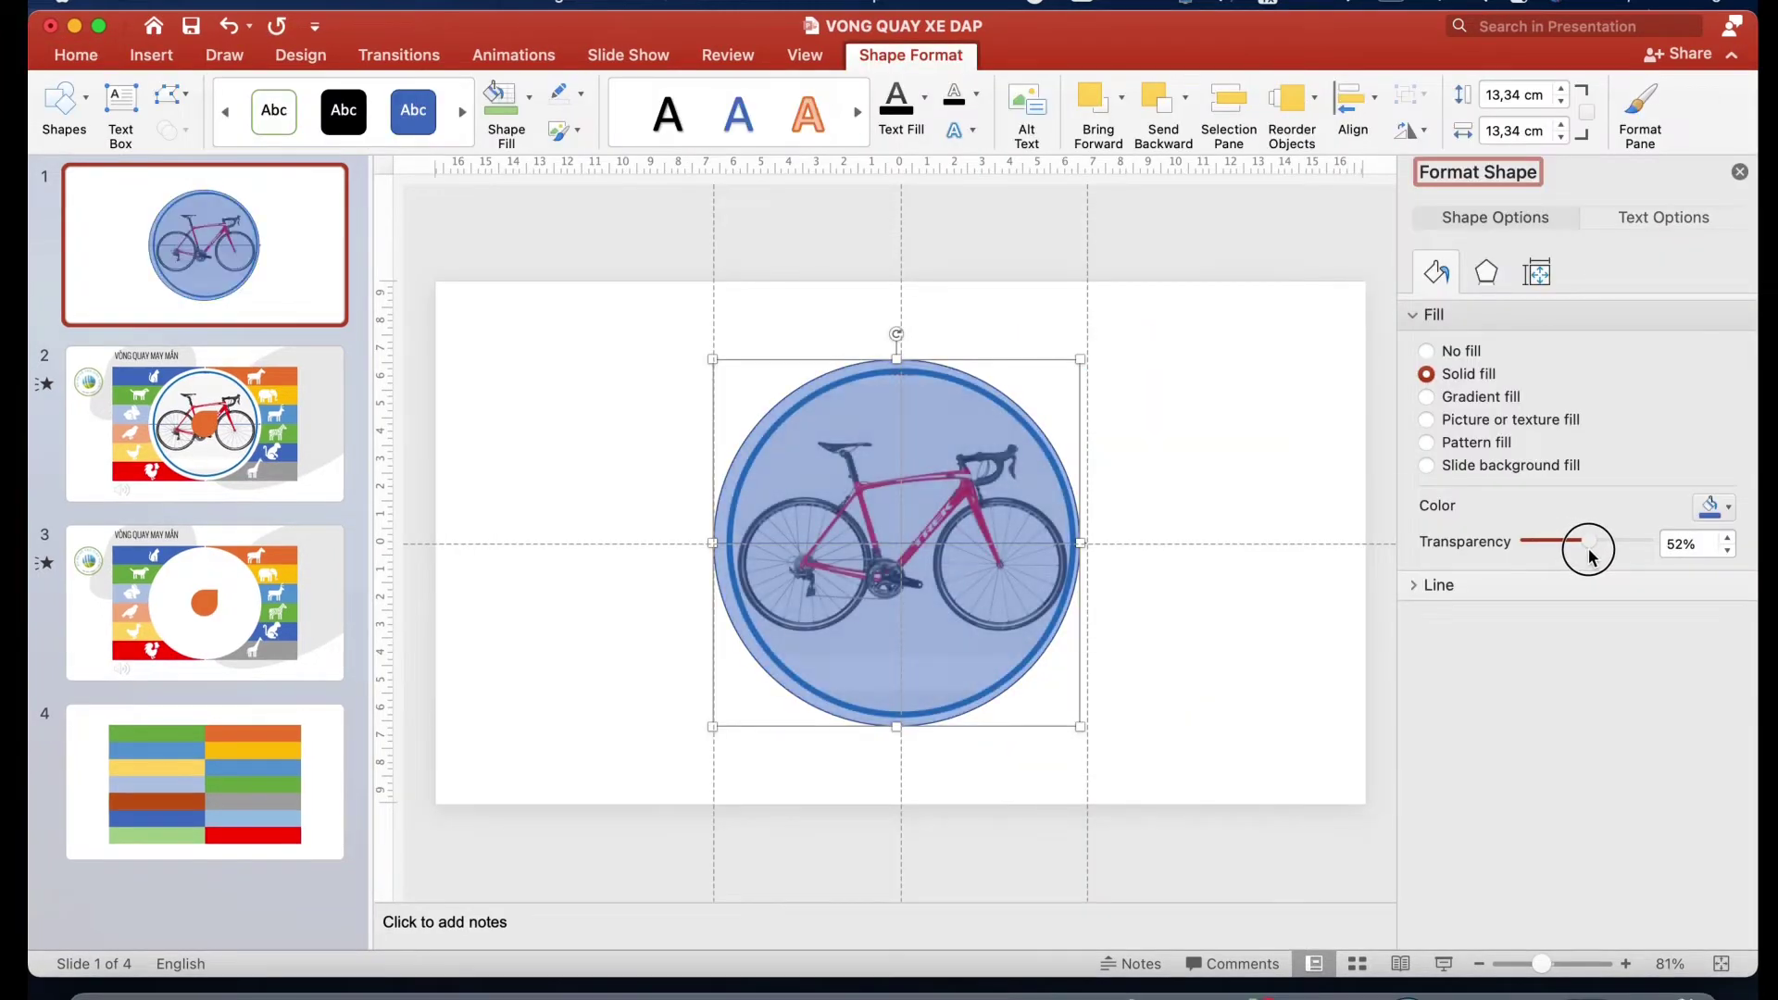
click(926, 674)
drag(930, 672, 936, 674)
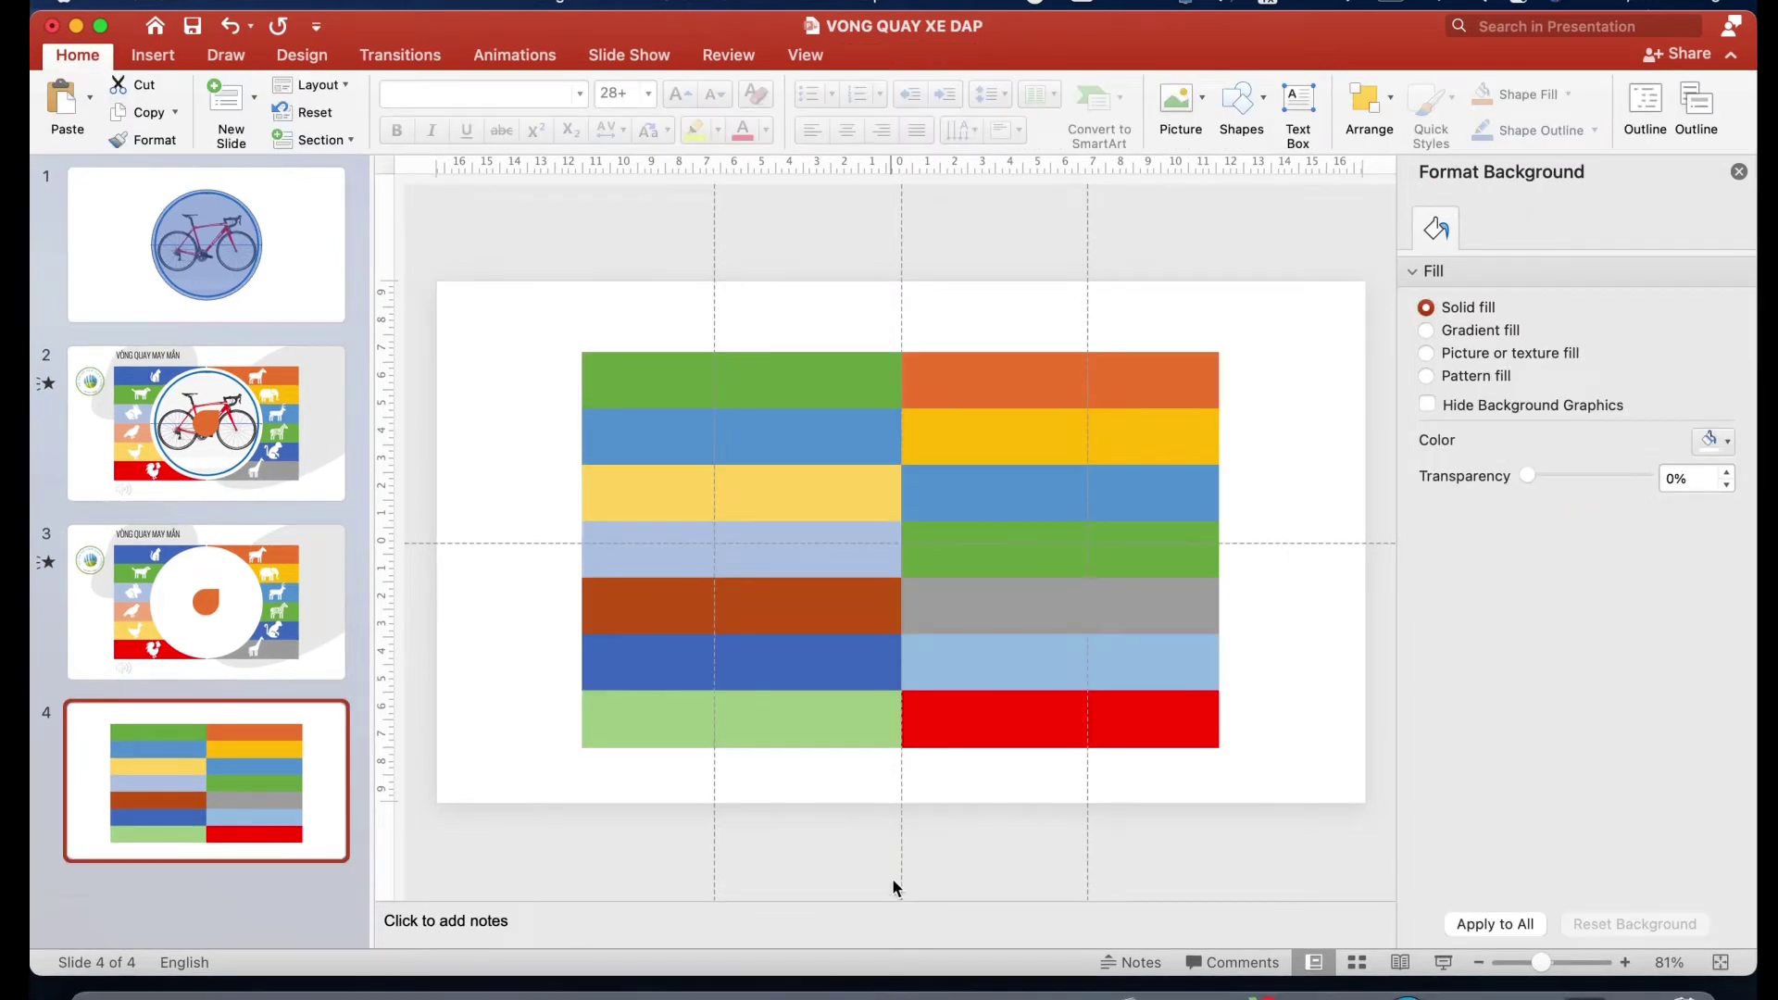
Paste the circle onto slide 4 and make it solid white at 0% transparency with no outline
key(super+v)
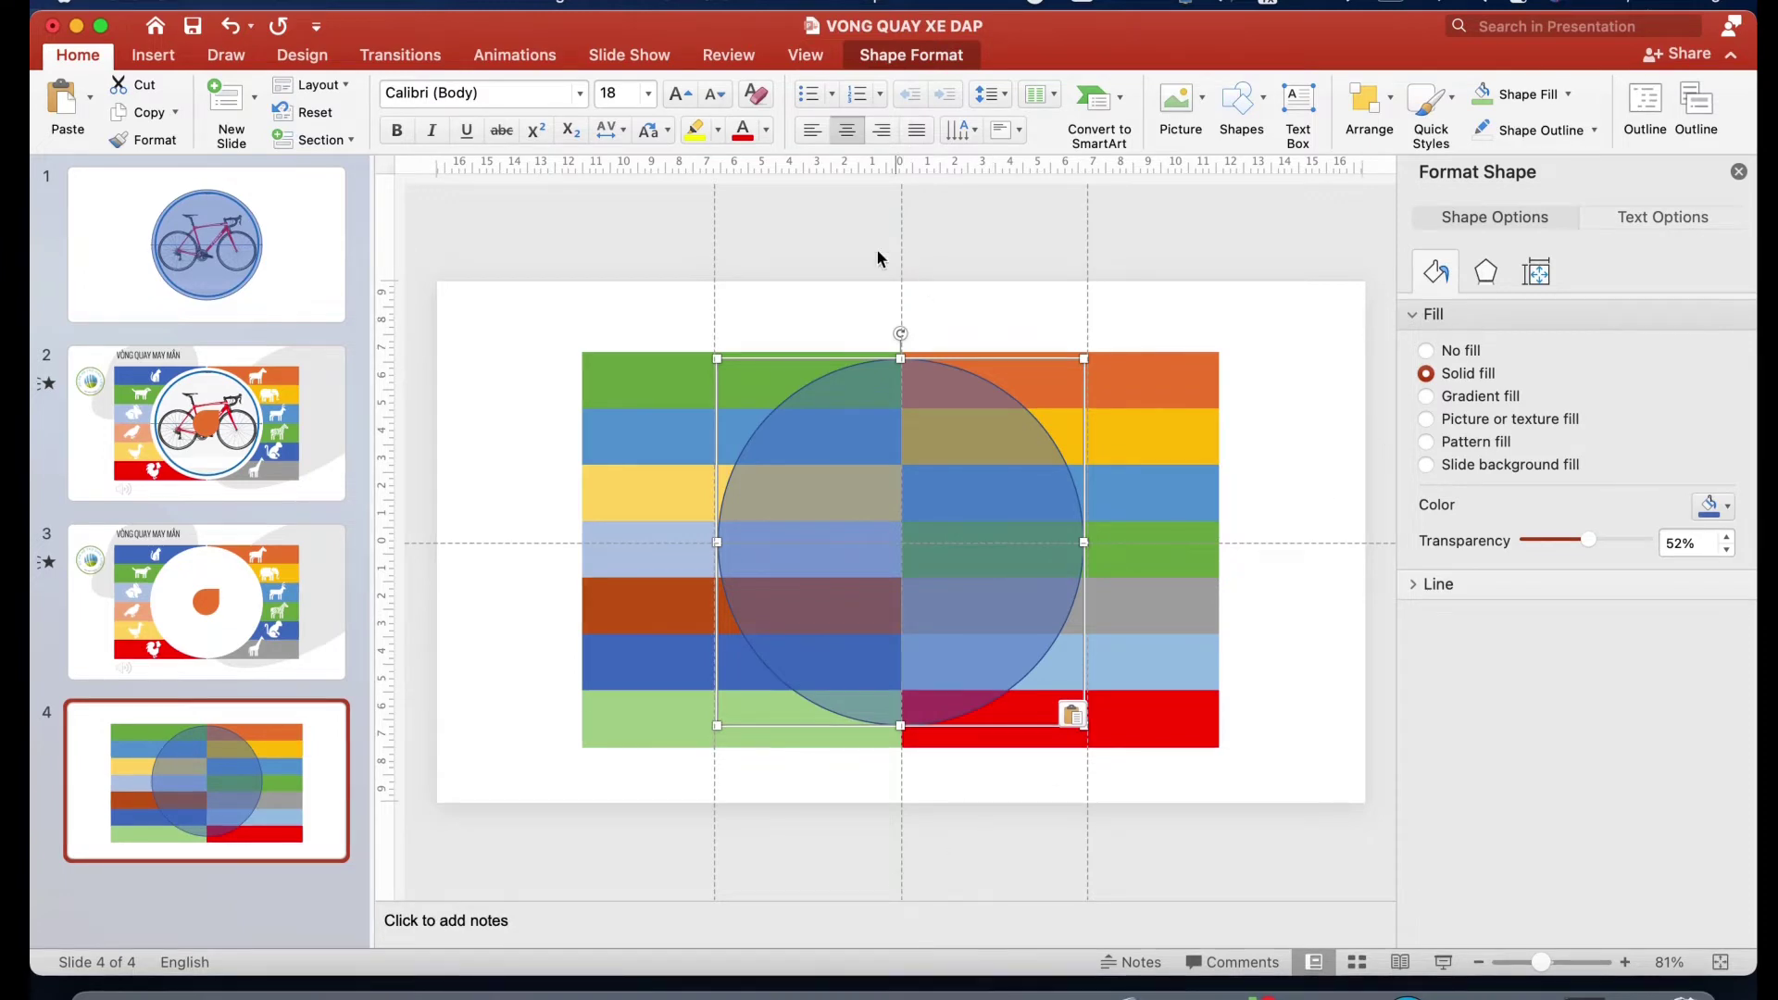
click(909, 57)
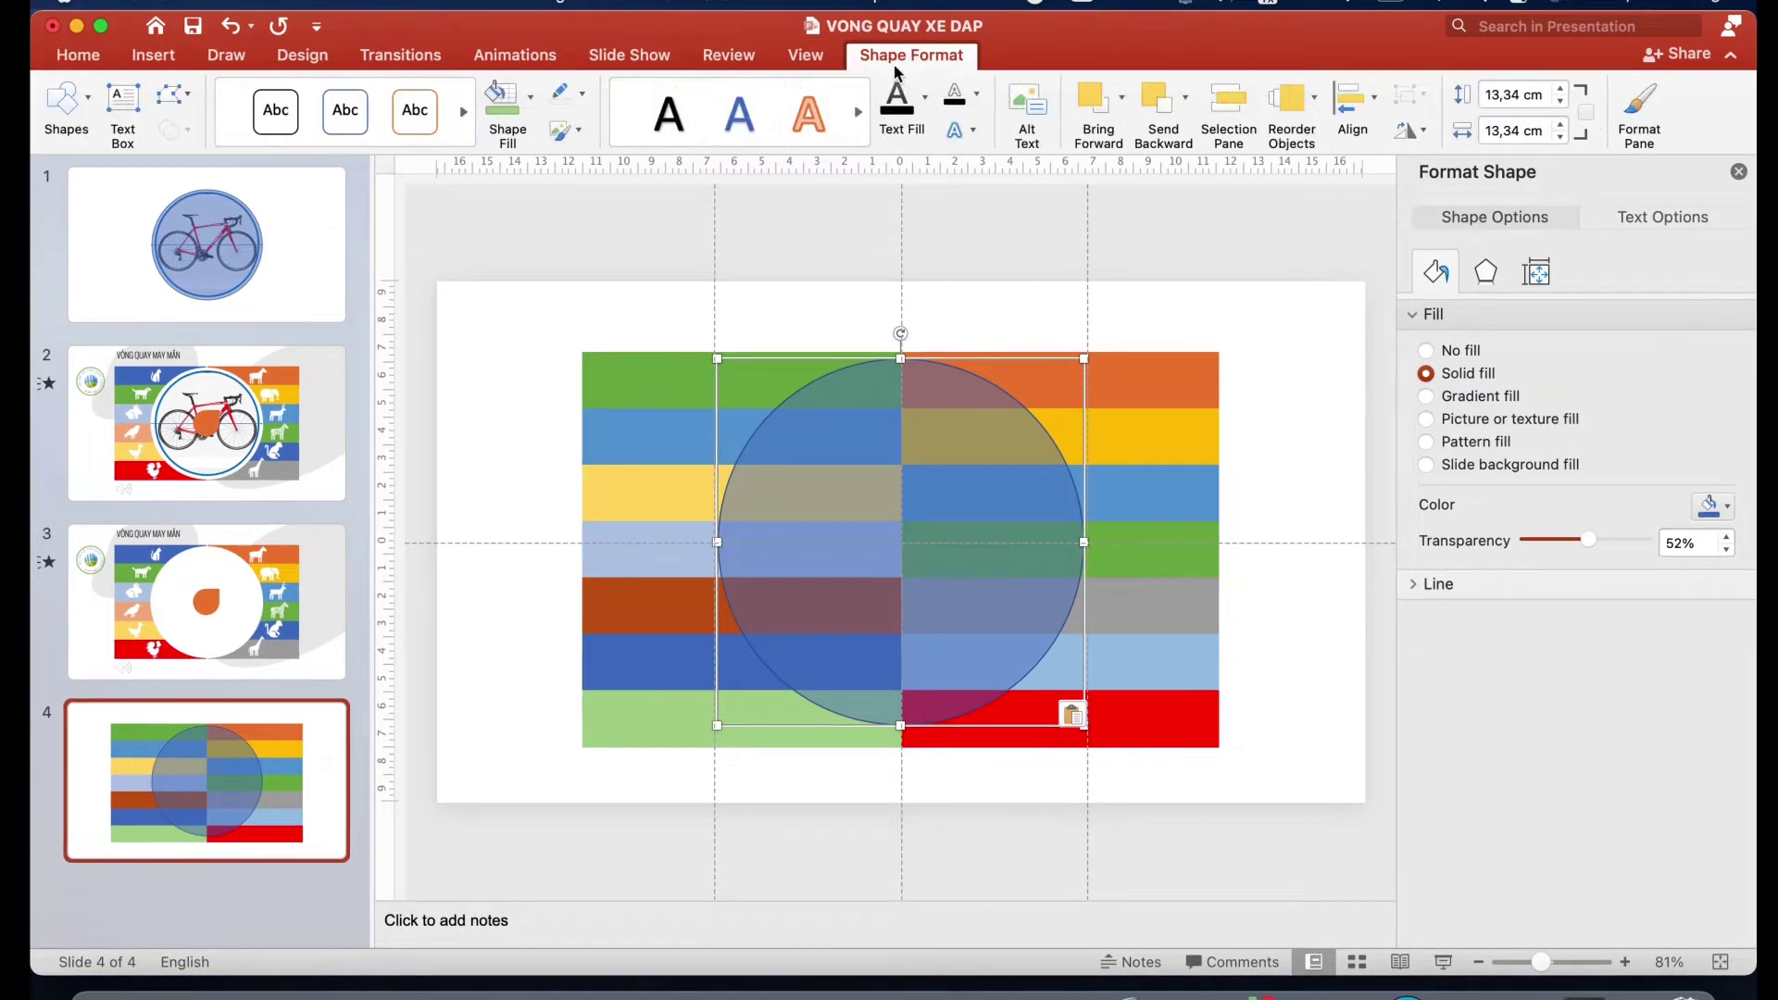
click(530, 95)
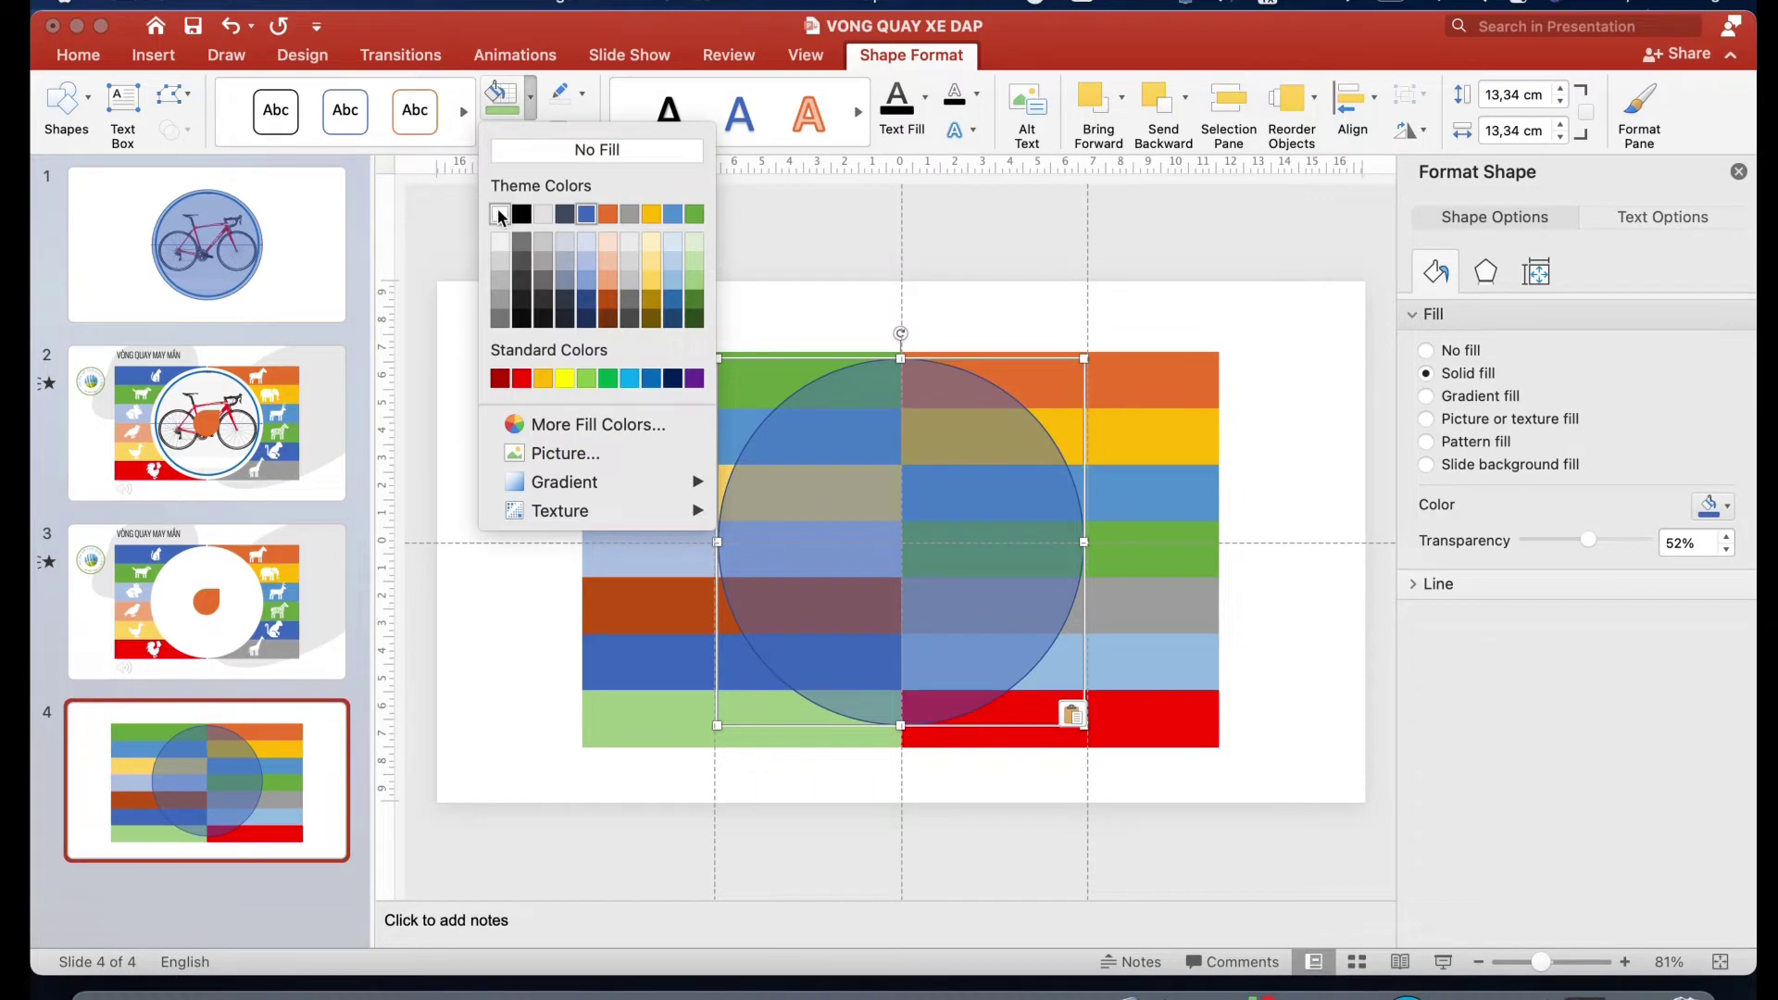
click(500, 209)
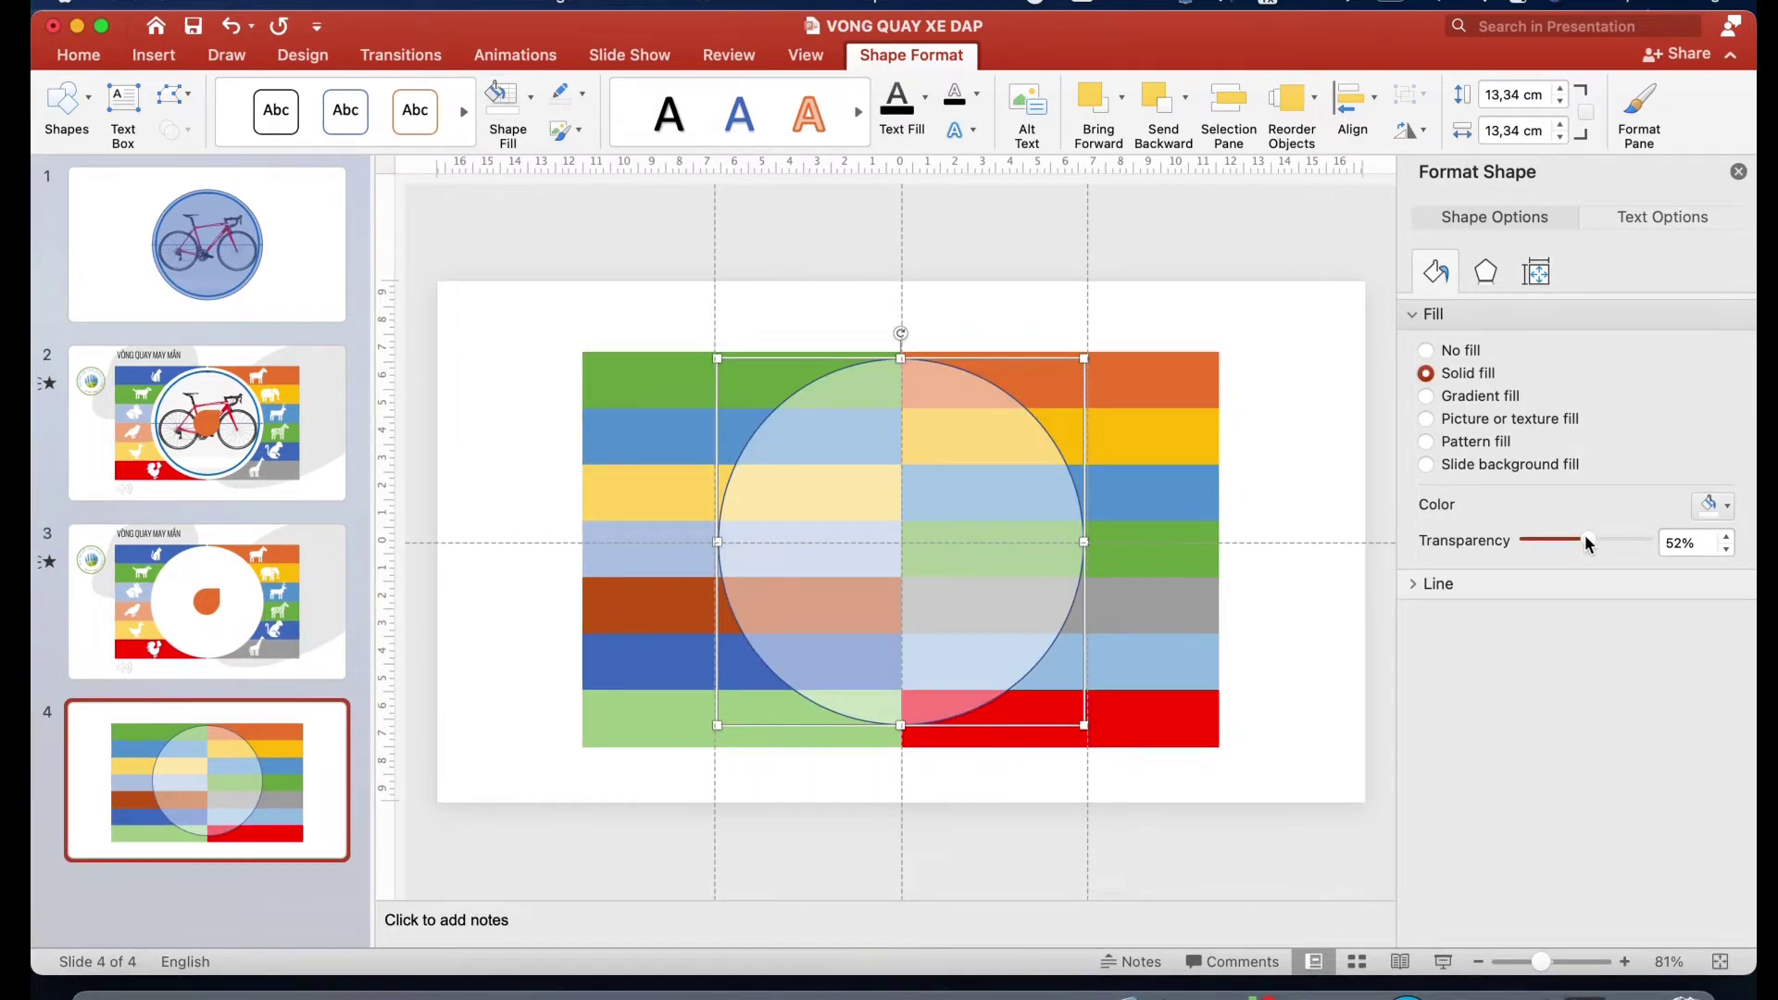
drag(1585, 543, 1503, 548)
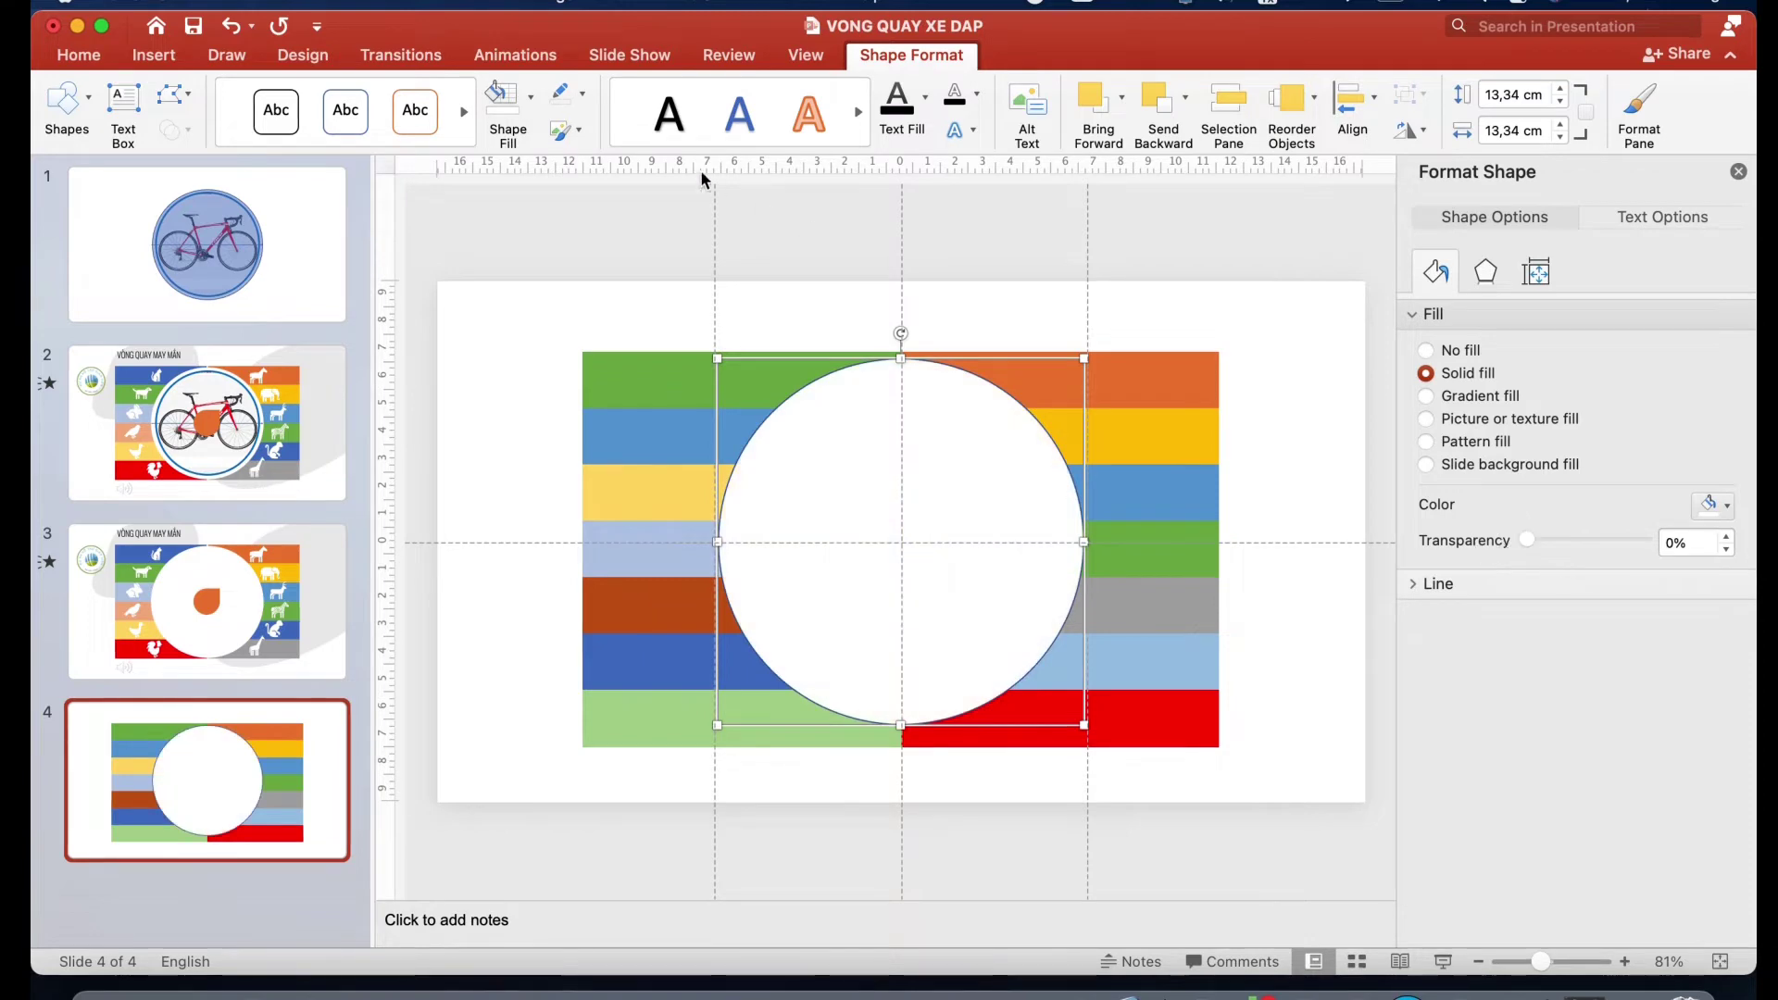
click(560, 92)
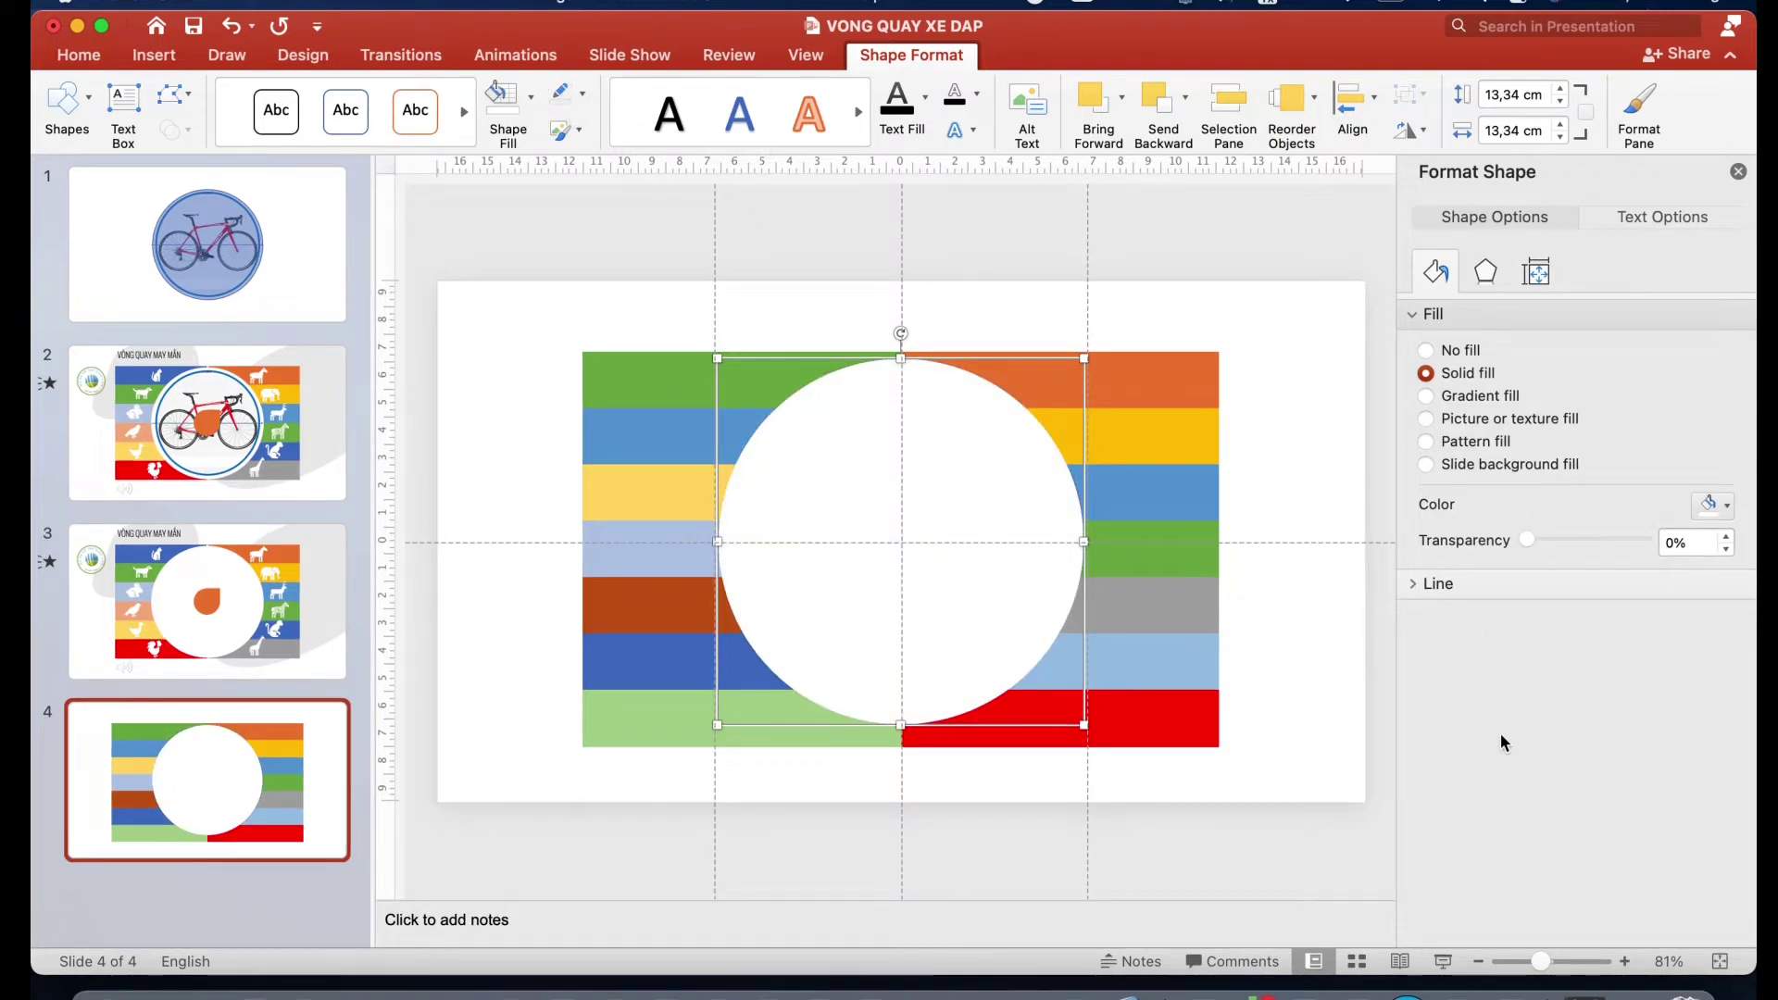
click(1297, 815)
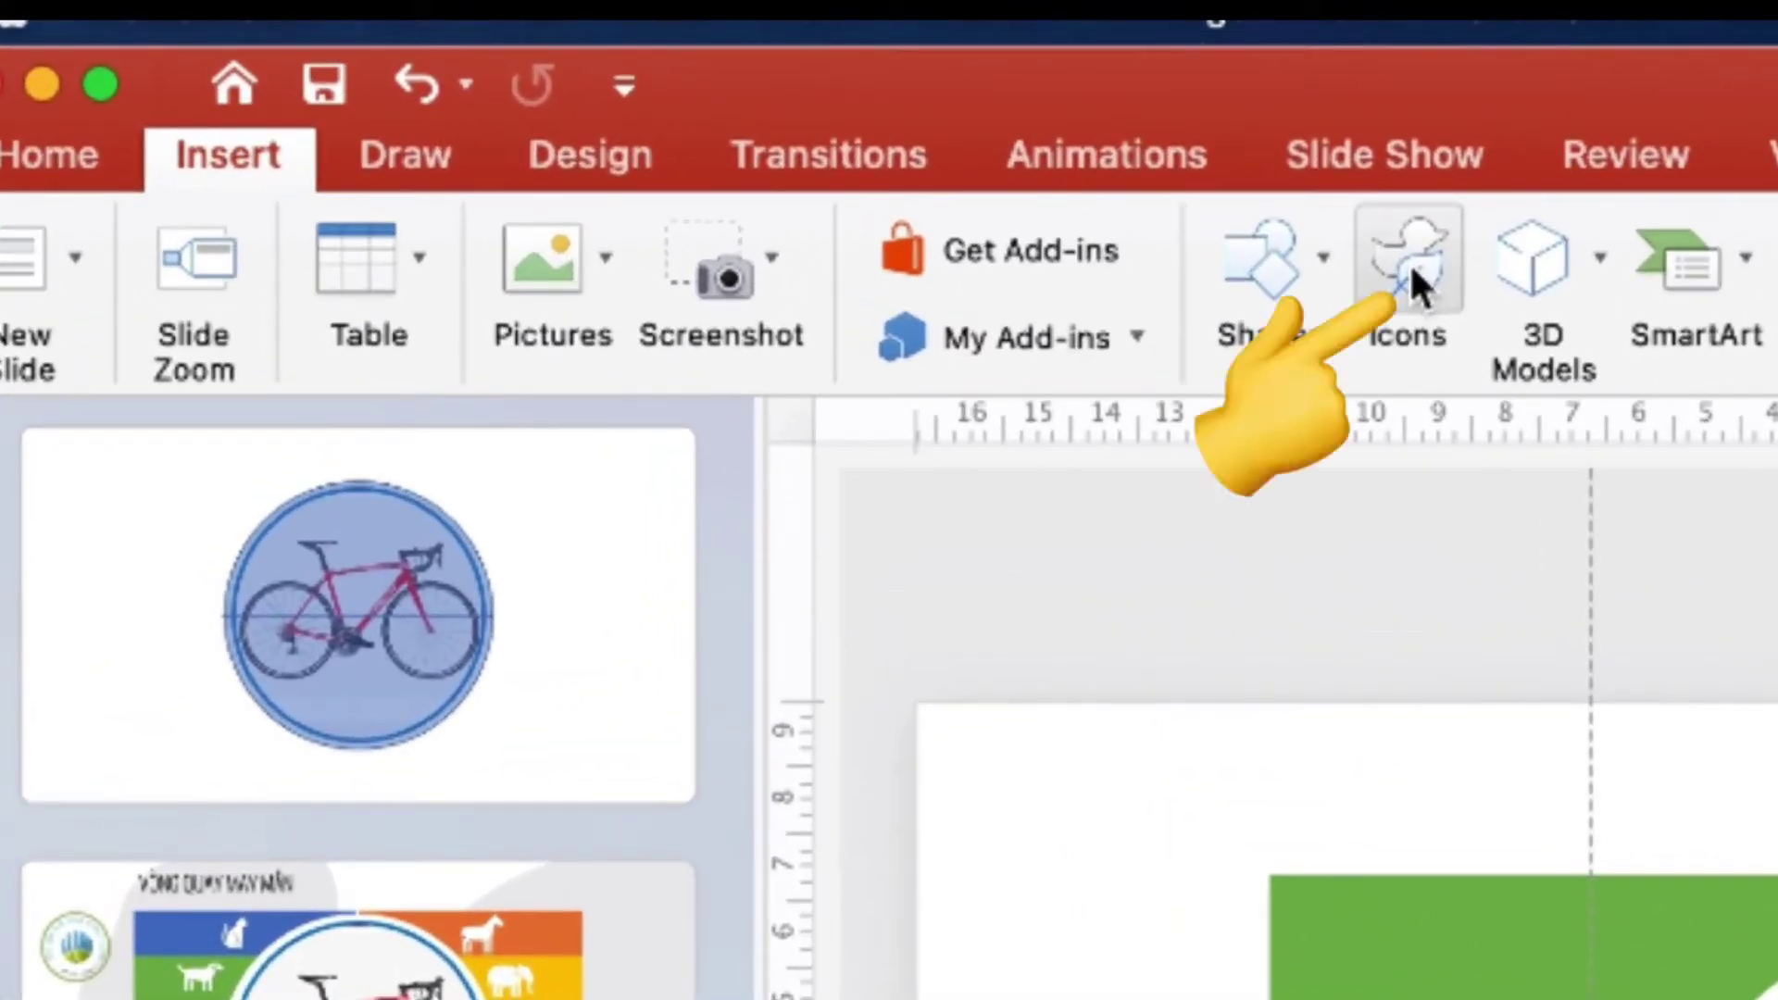
Insert a cat icon from the Animals icons into the top orange band and make it white
click(1409, 263)
scroll(1590, 668, down, 15)
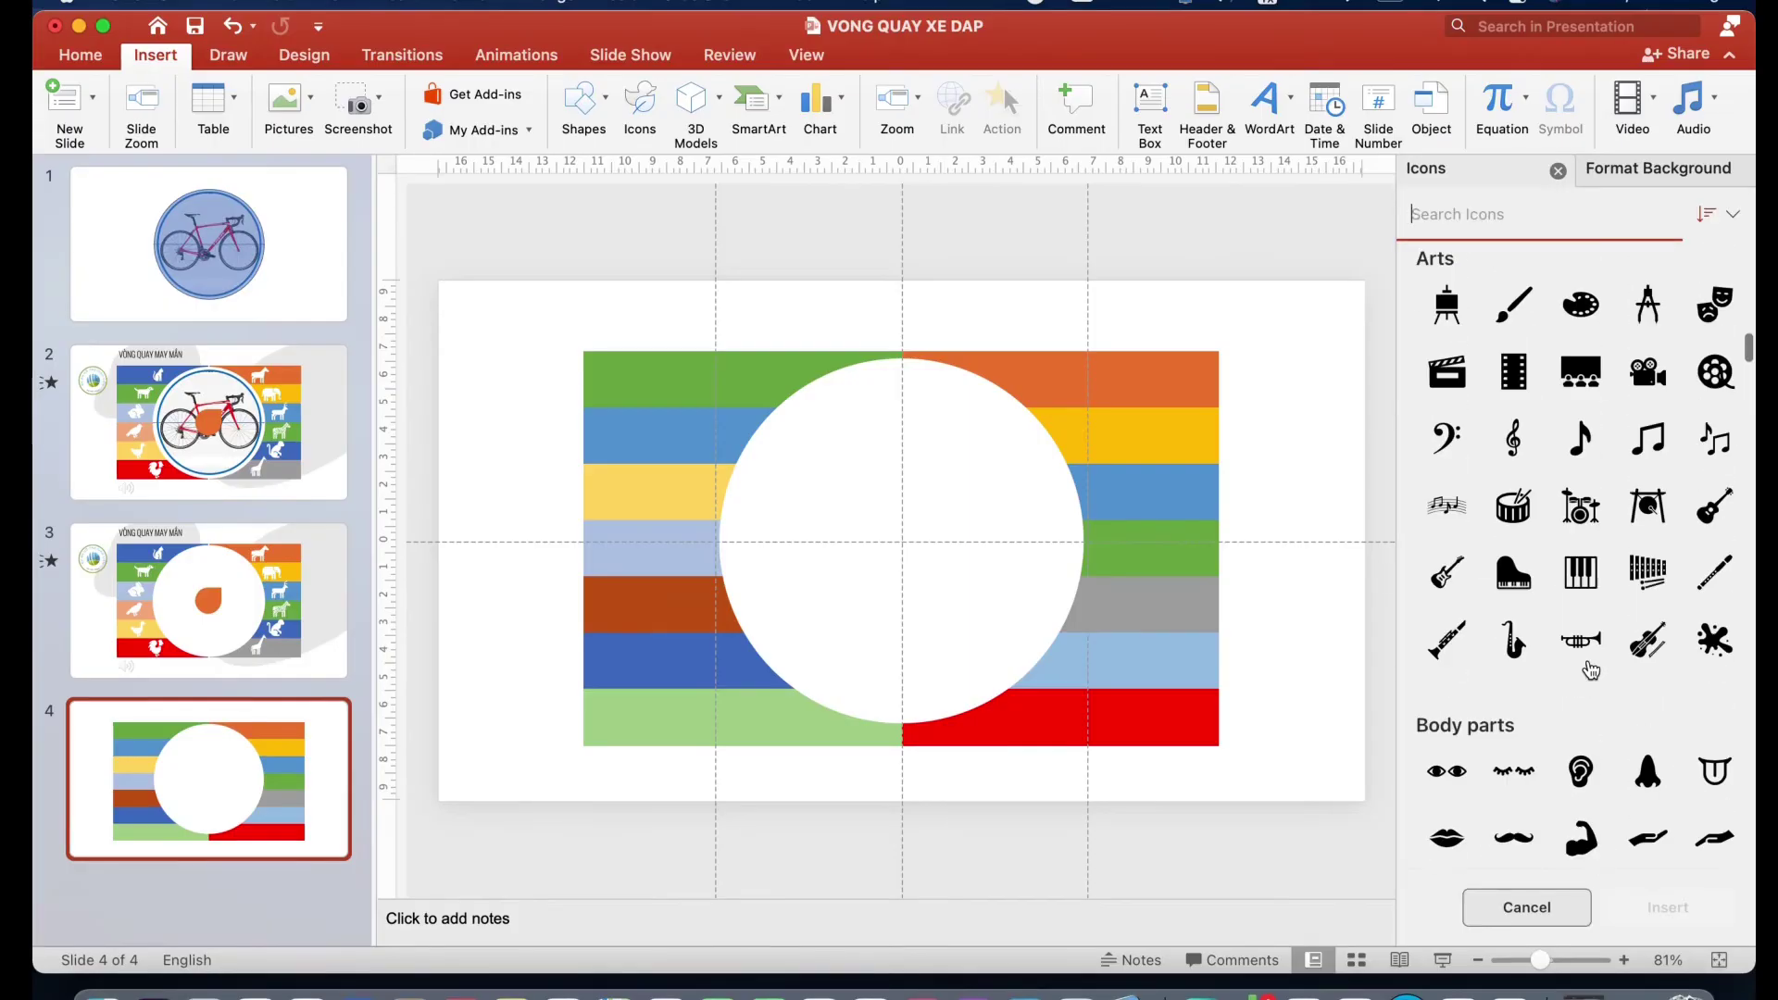
scroll(1589, 669, up, 2)
scroll(1588, 690, up, 8)
scroll(1586, 690, up, 8)
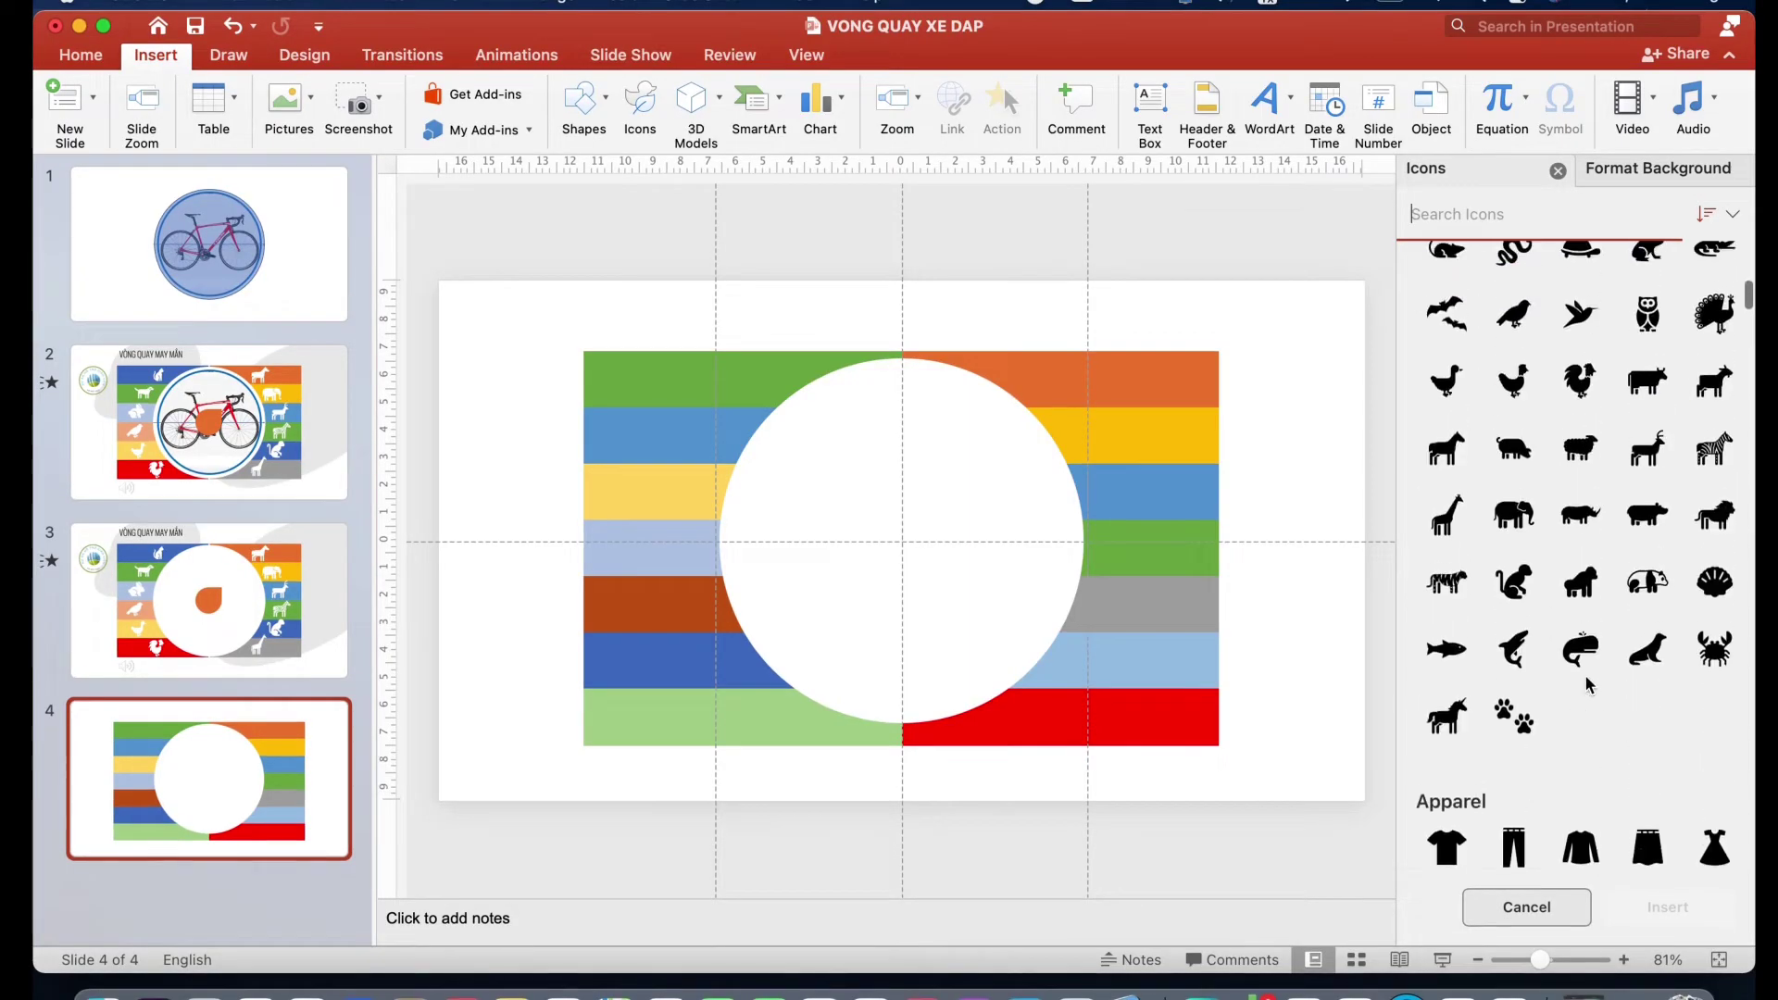
scroll(1527, 555, up, 3)
double_click(1446, 383)
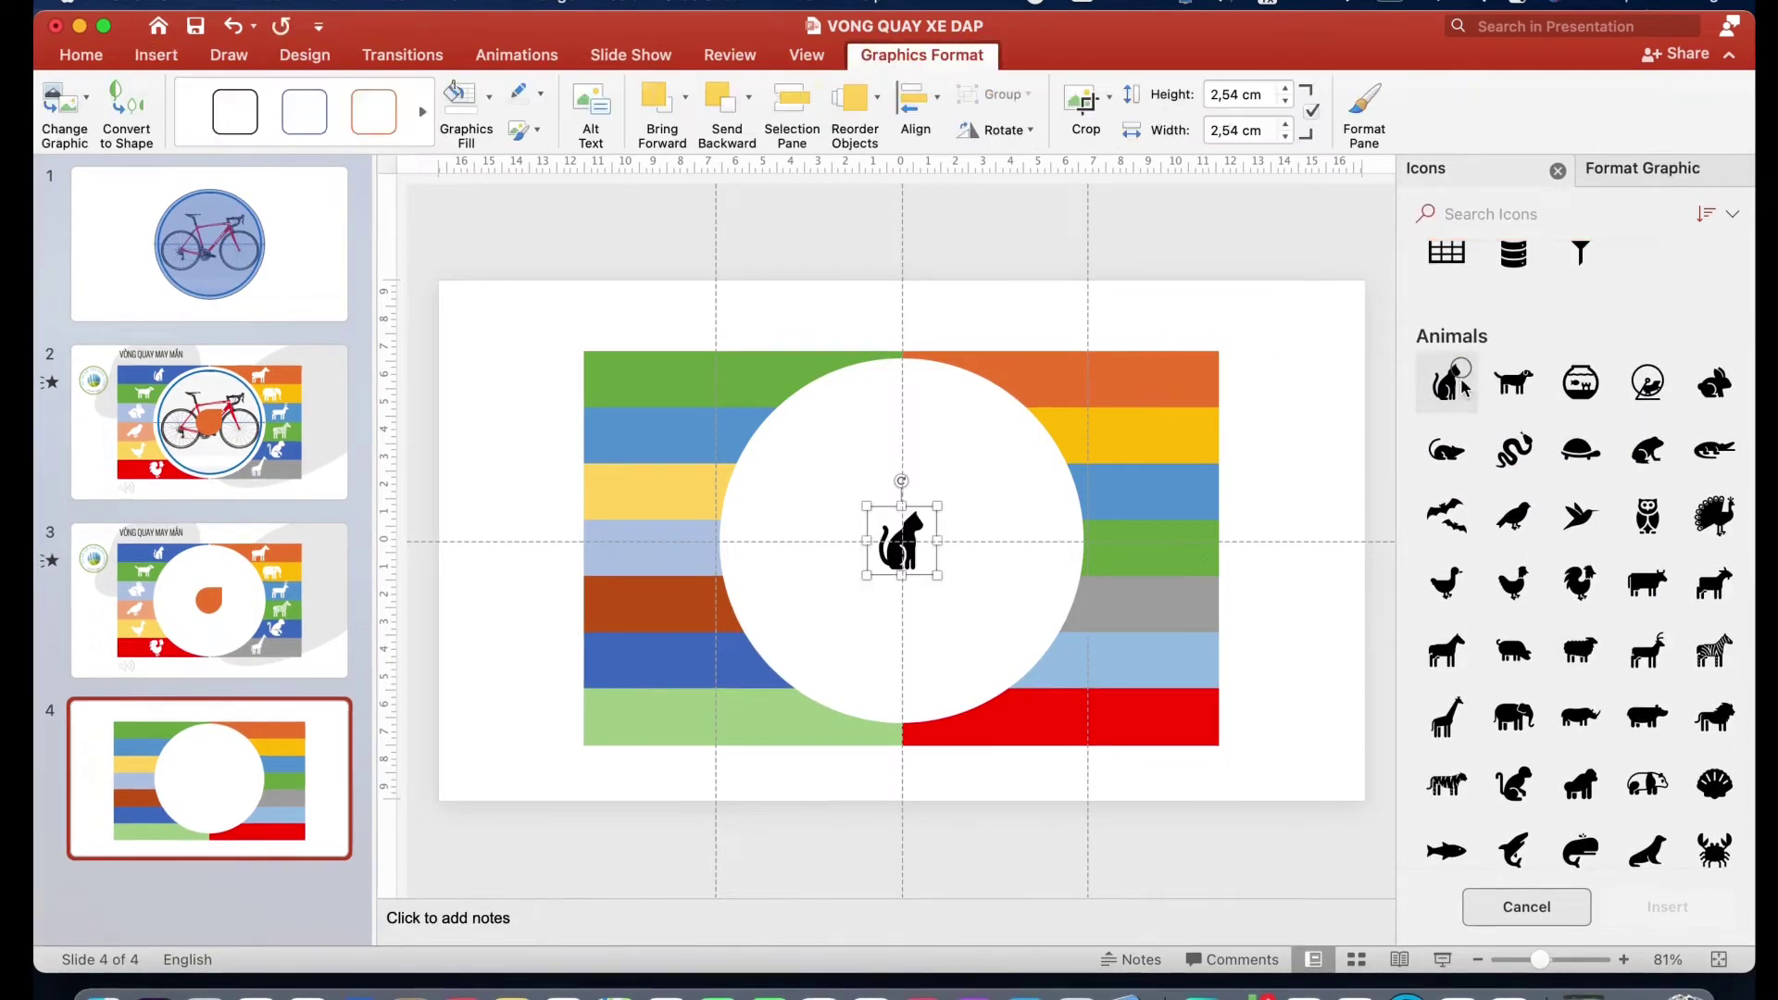
drag(905, 536, 1066, 380)
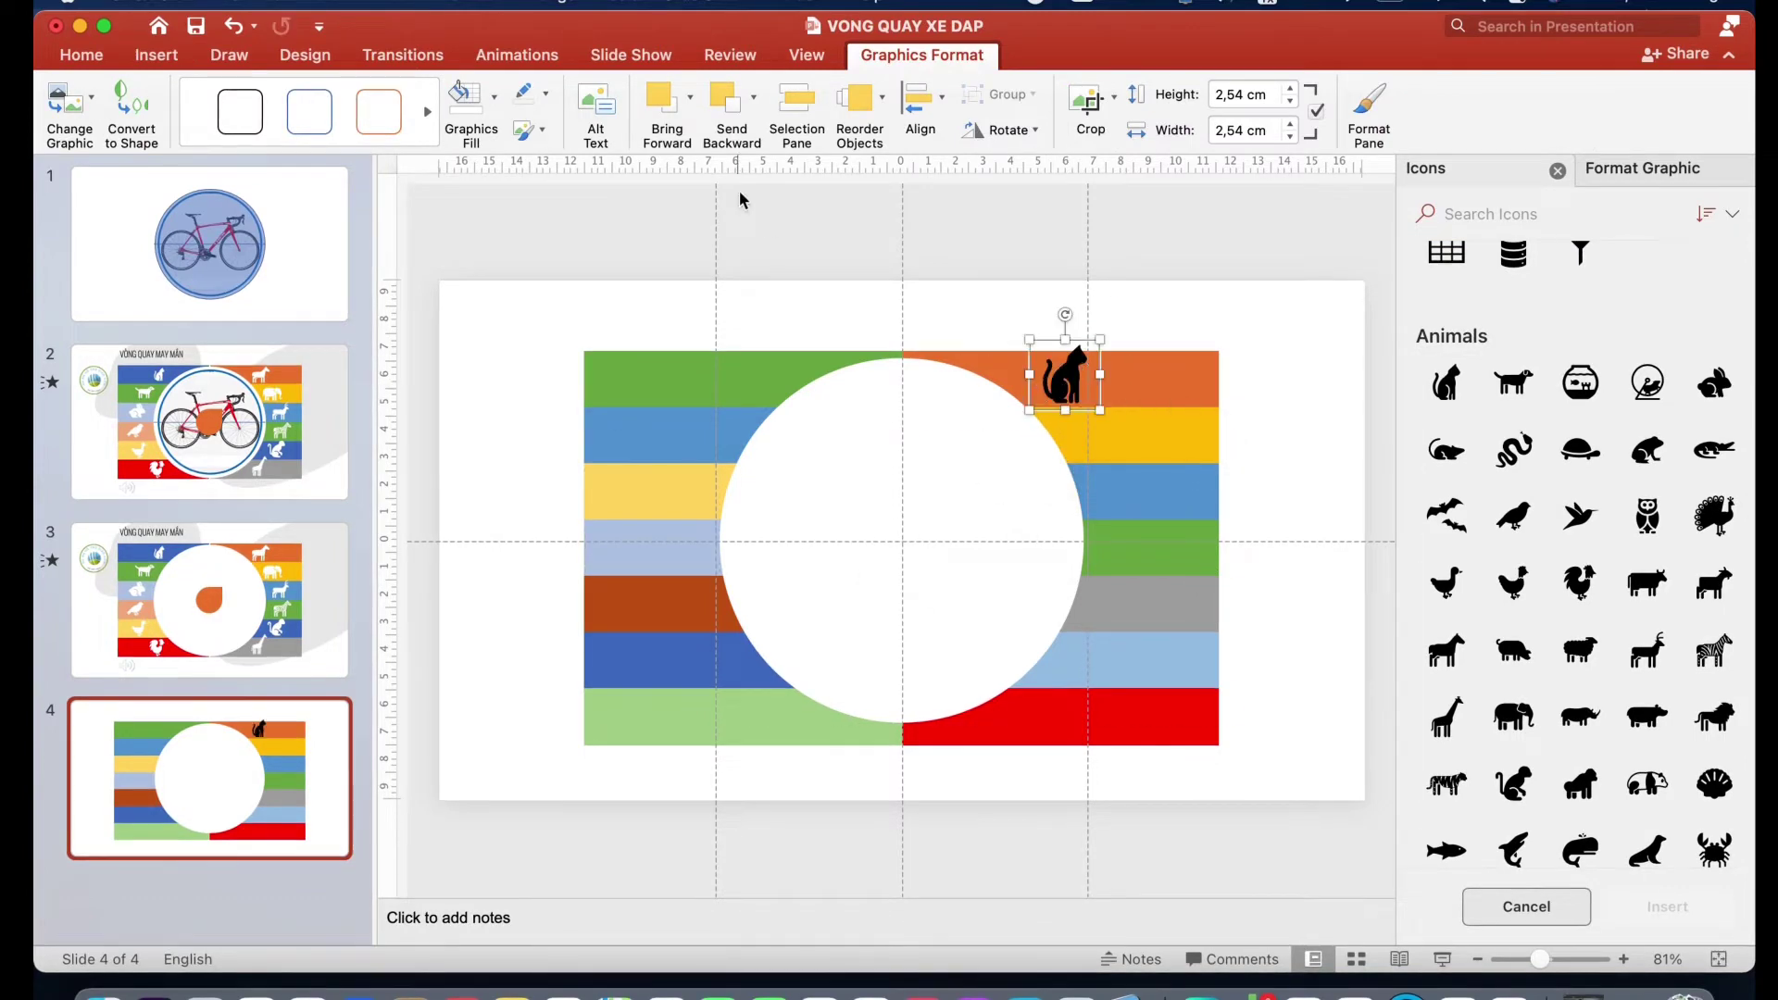
click(466, 95)
Add a white dog icon to the yellow band, then switch to slide 3
double_click(1511, 394)
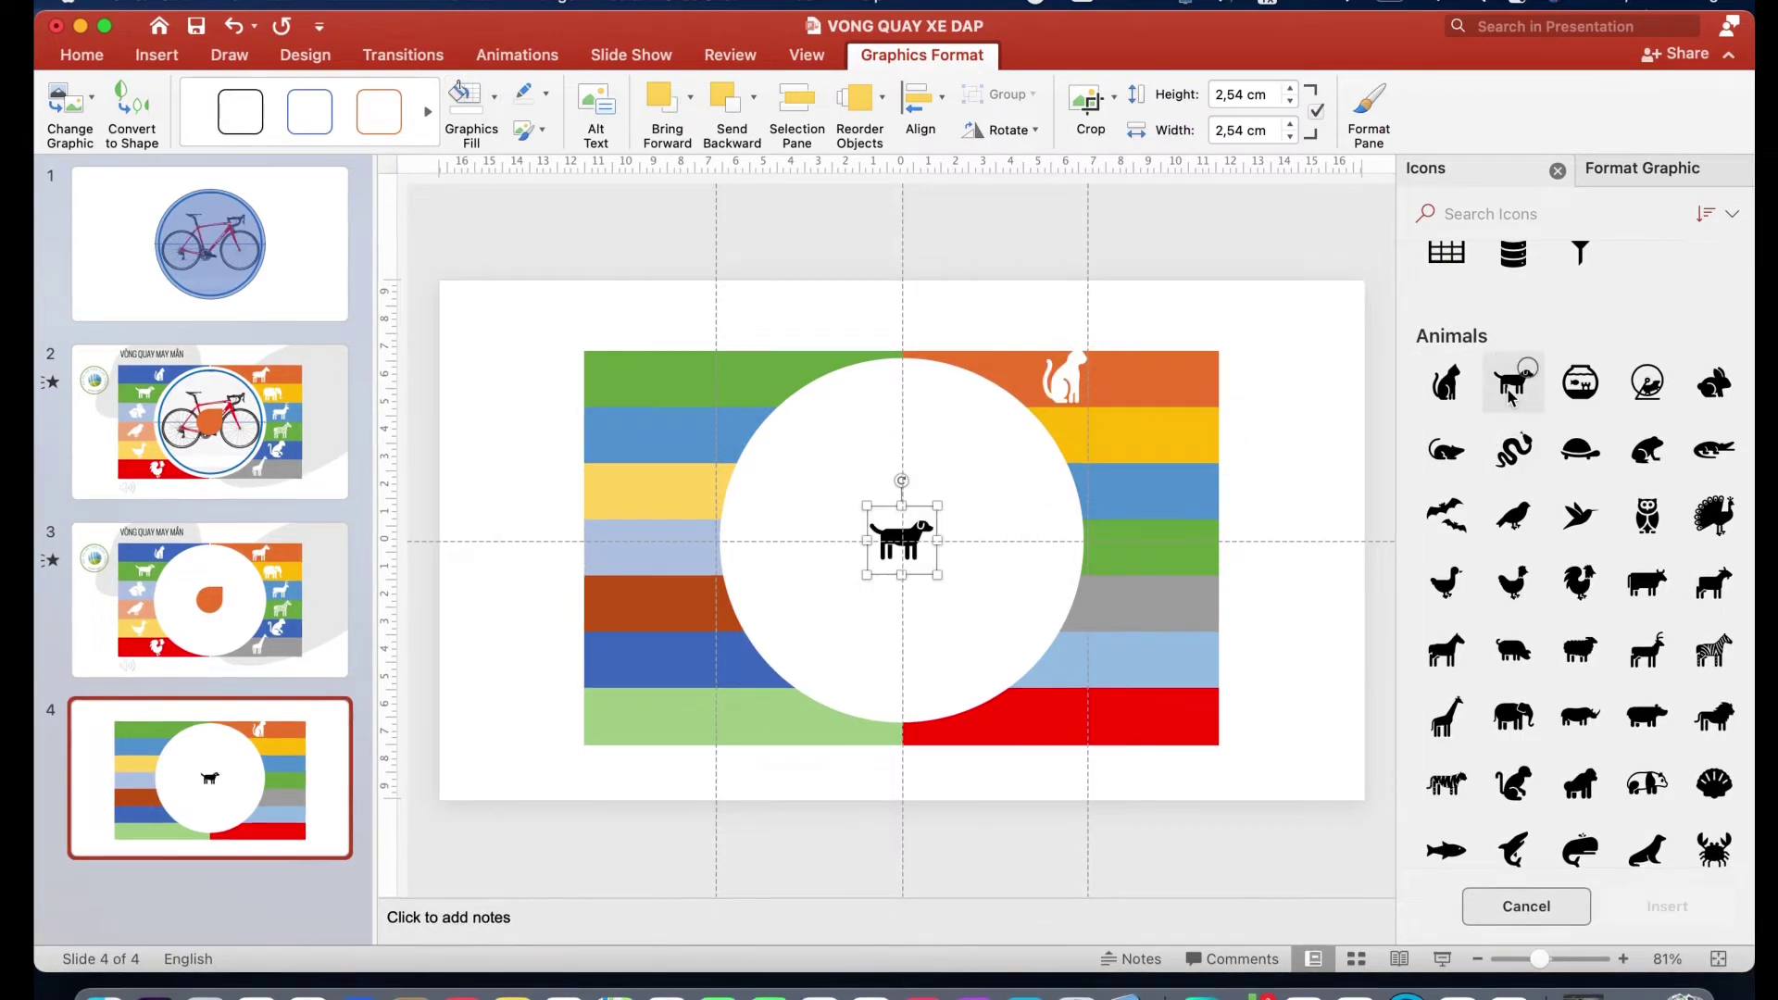
drag(913, 536, 1108, 437)
click(505, 115)
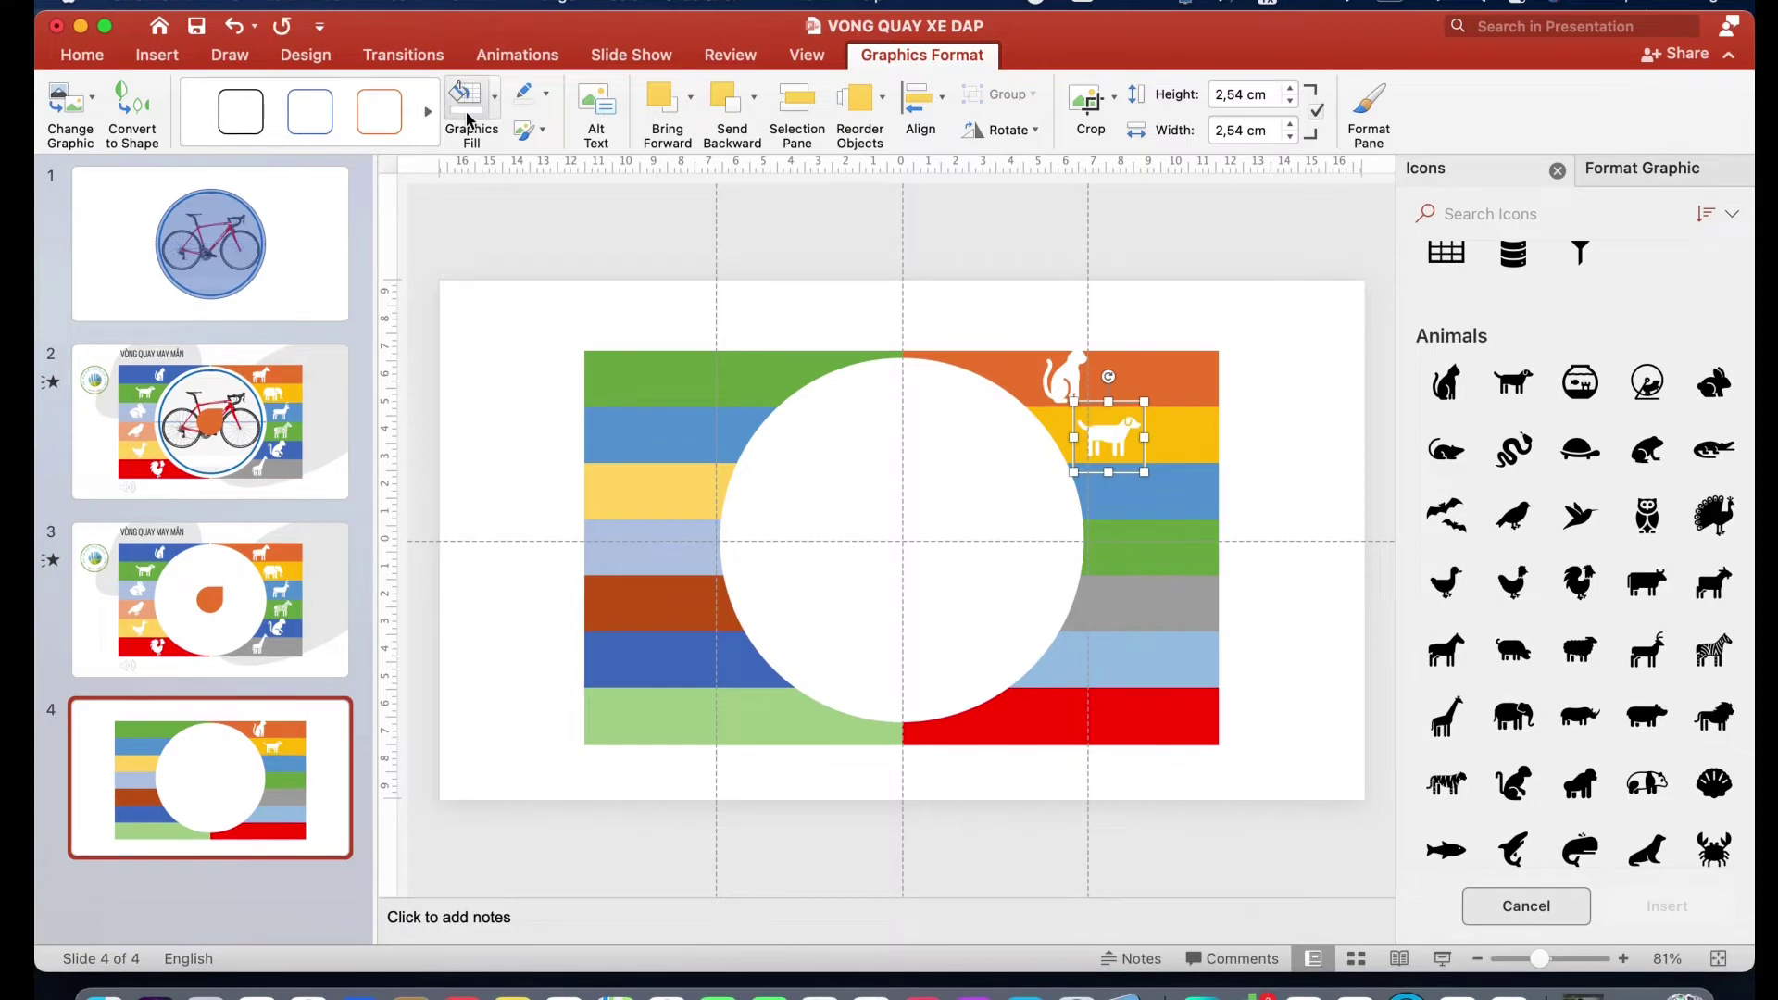
click(1330, 875)
click(292, 636)
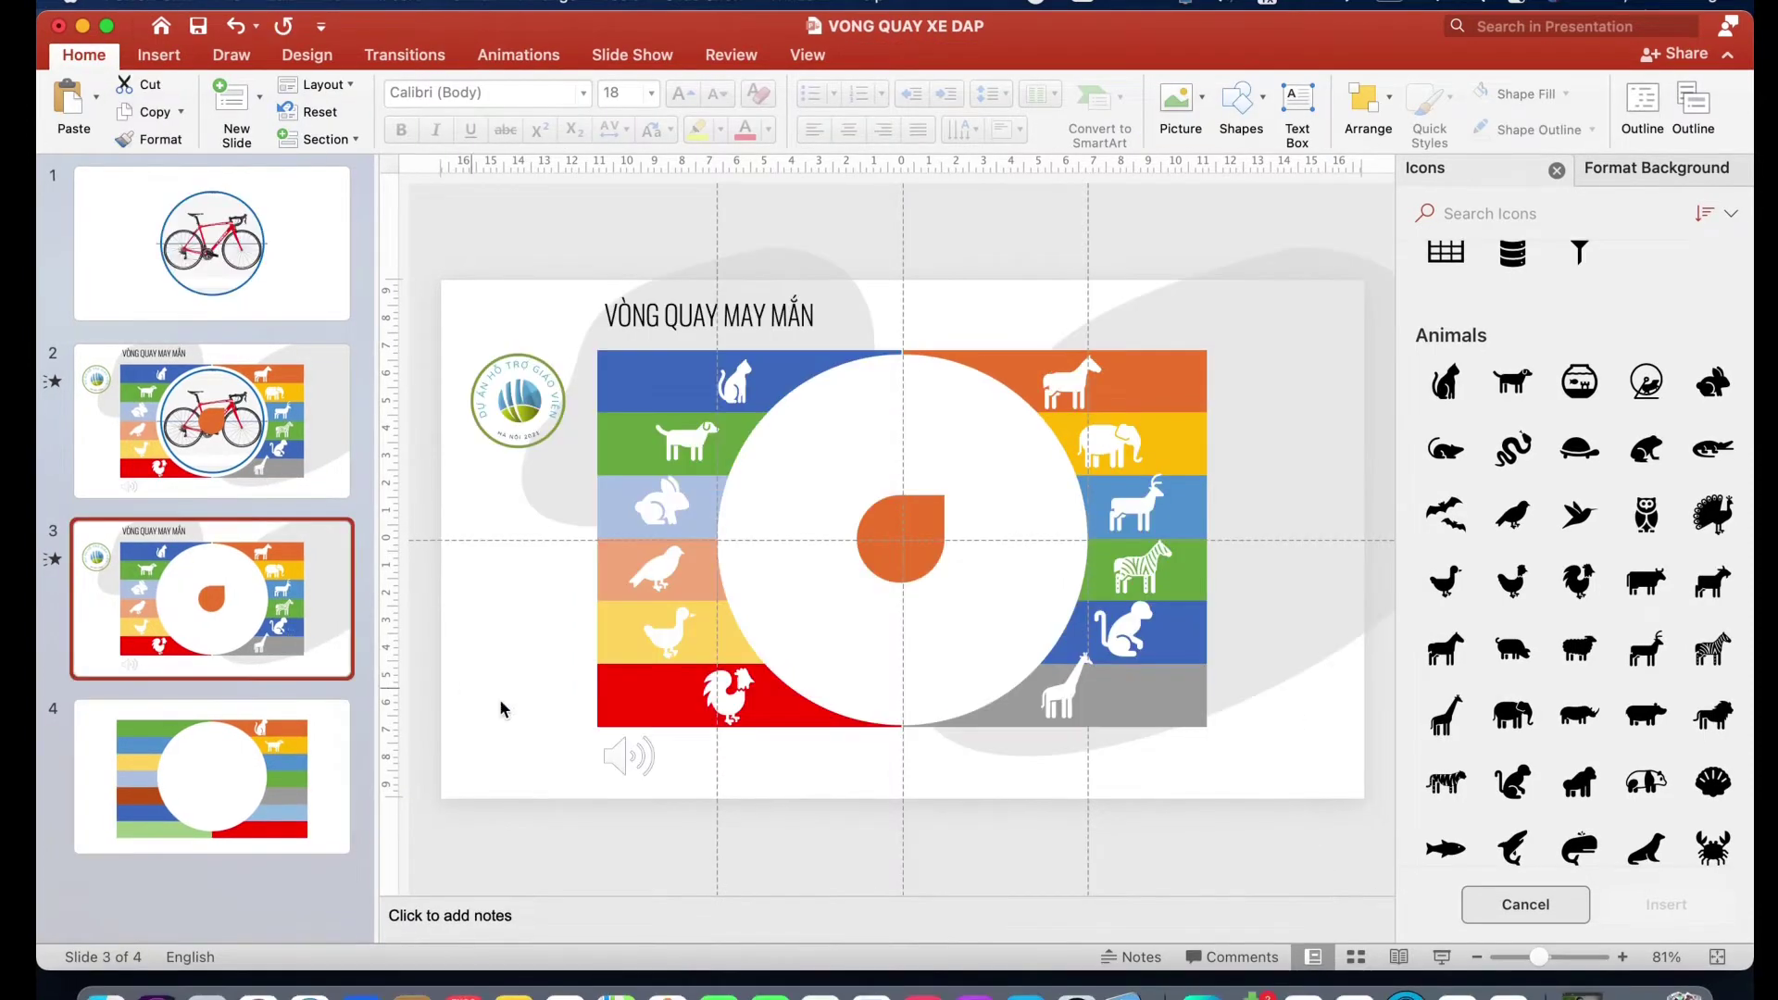
Paste the bicycle circle at the wheel centre on slide 3 and delete the orange teardrop
drag(931, 566, 1322, 530)
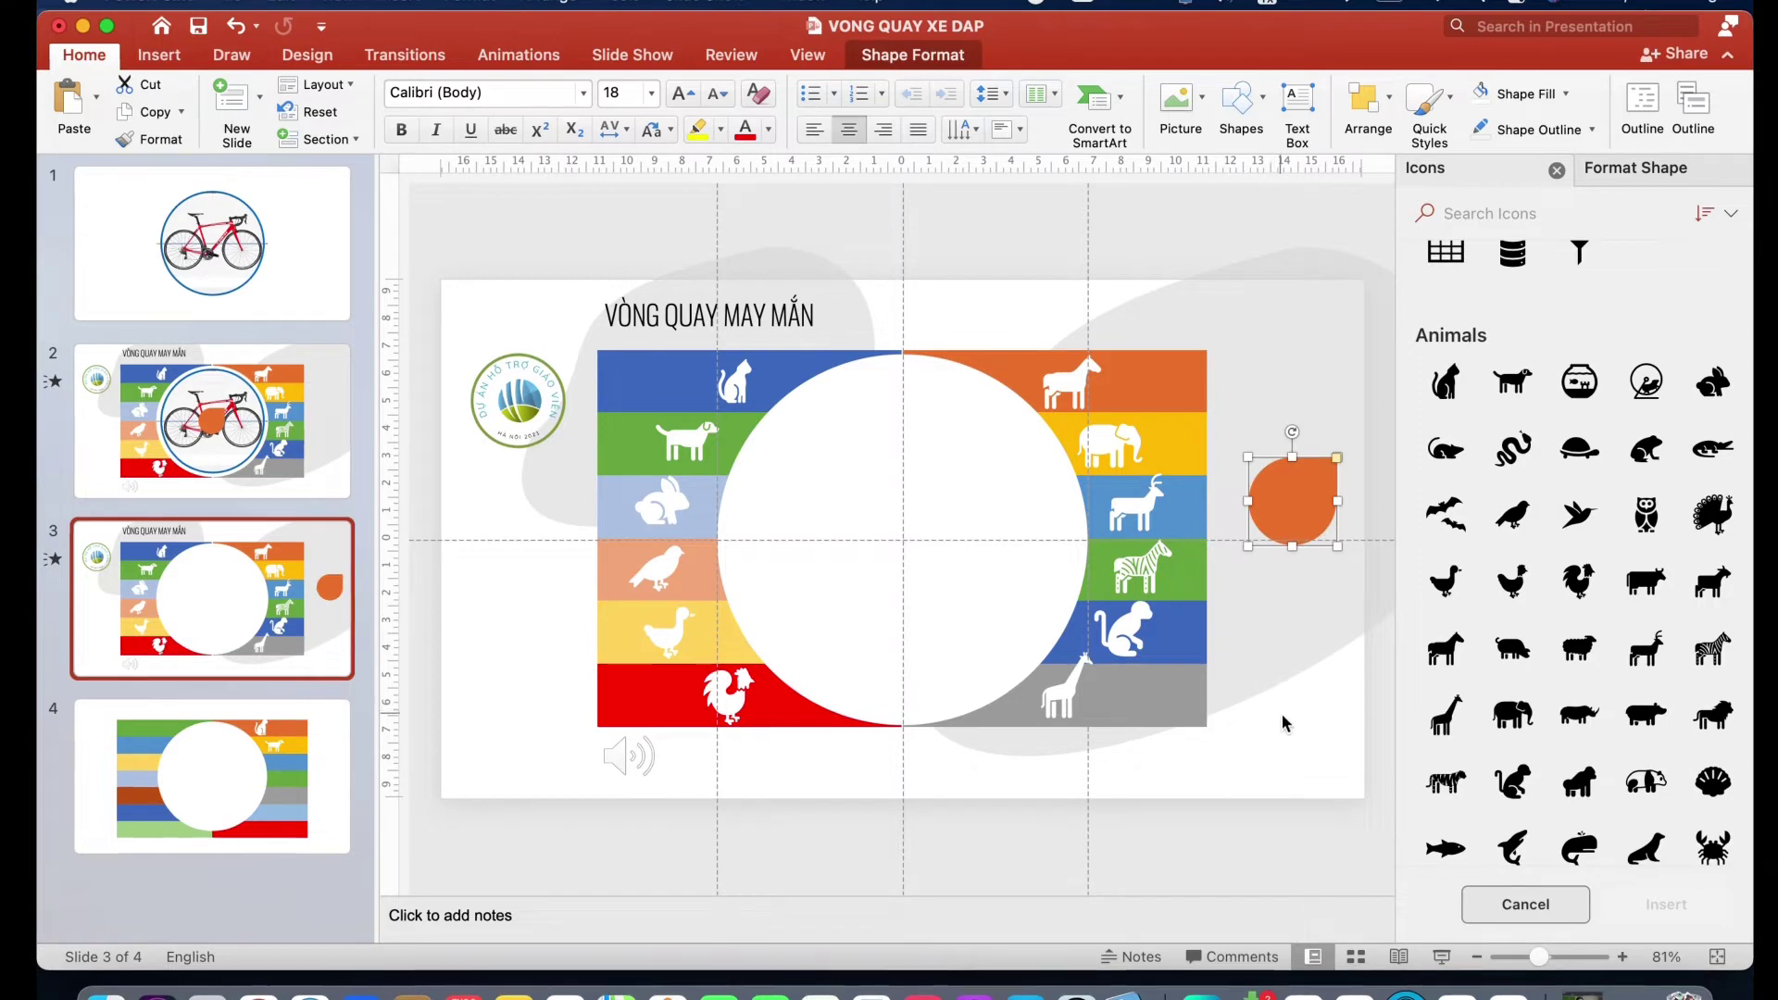
key(super+v)
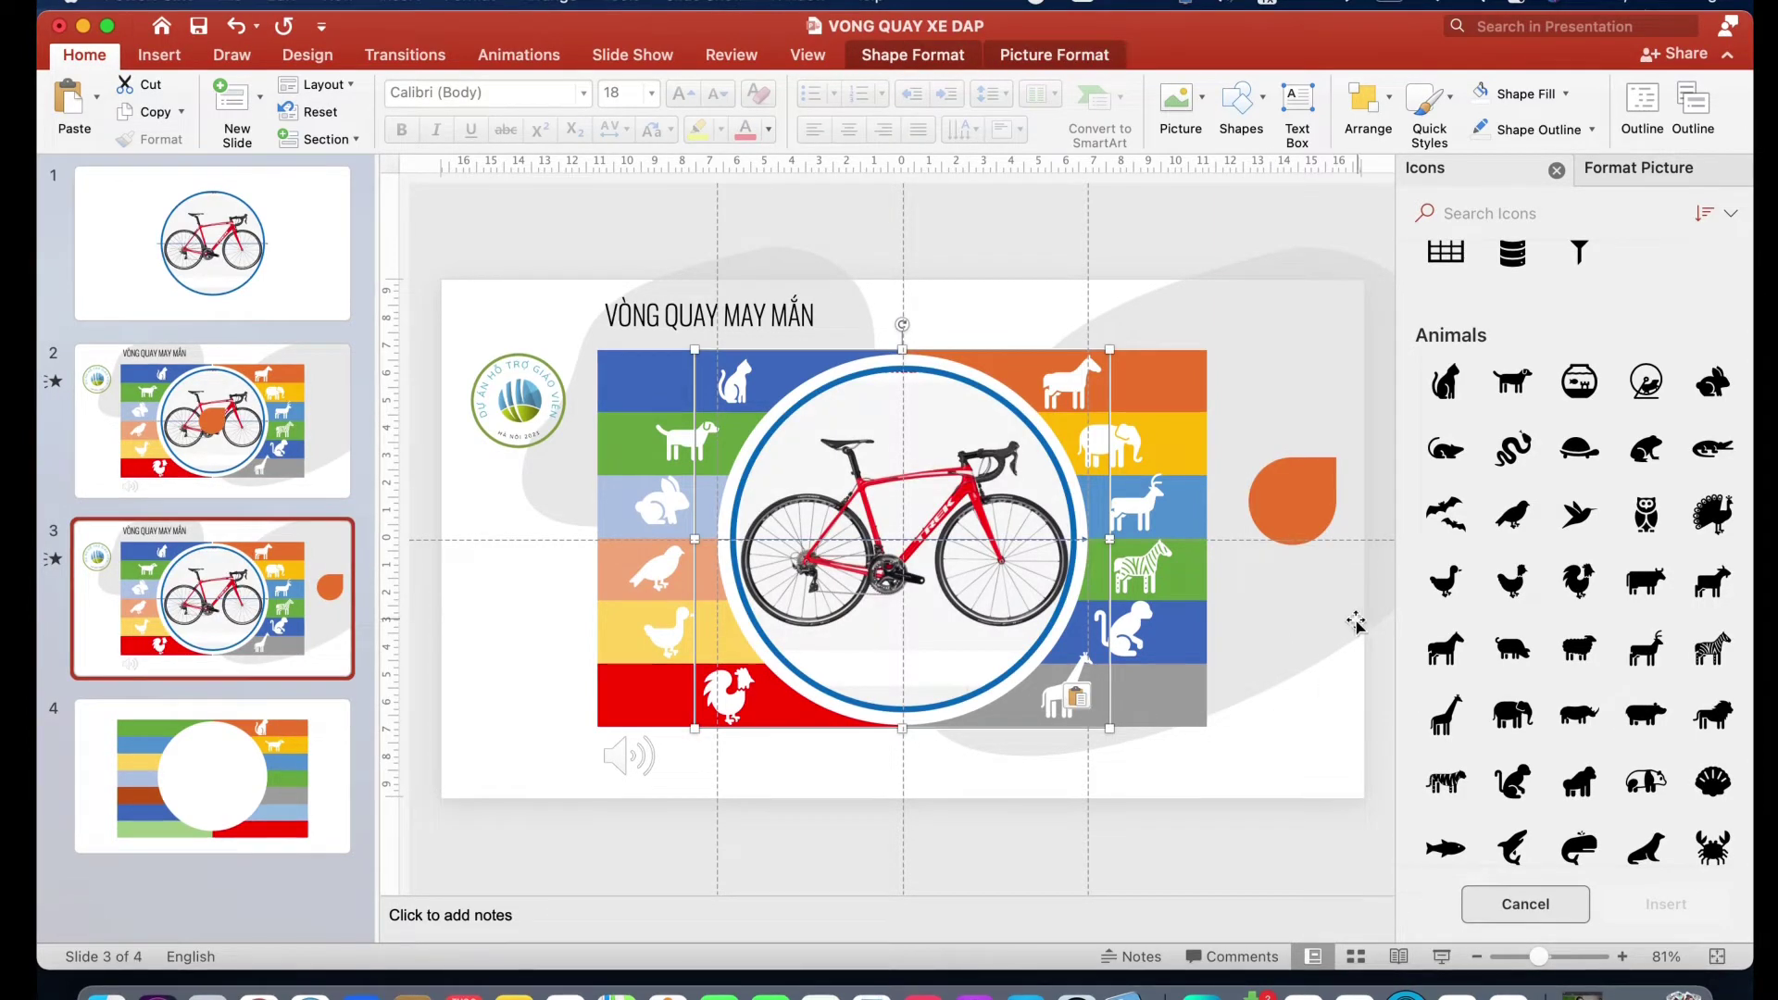
mouse_move(1307, 516)
mouse_down()
mouse_move(1161, 557)
mouse_move(1123, 546)
mouse_up()
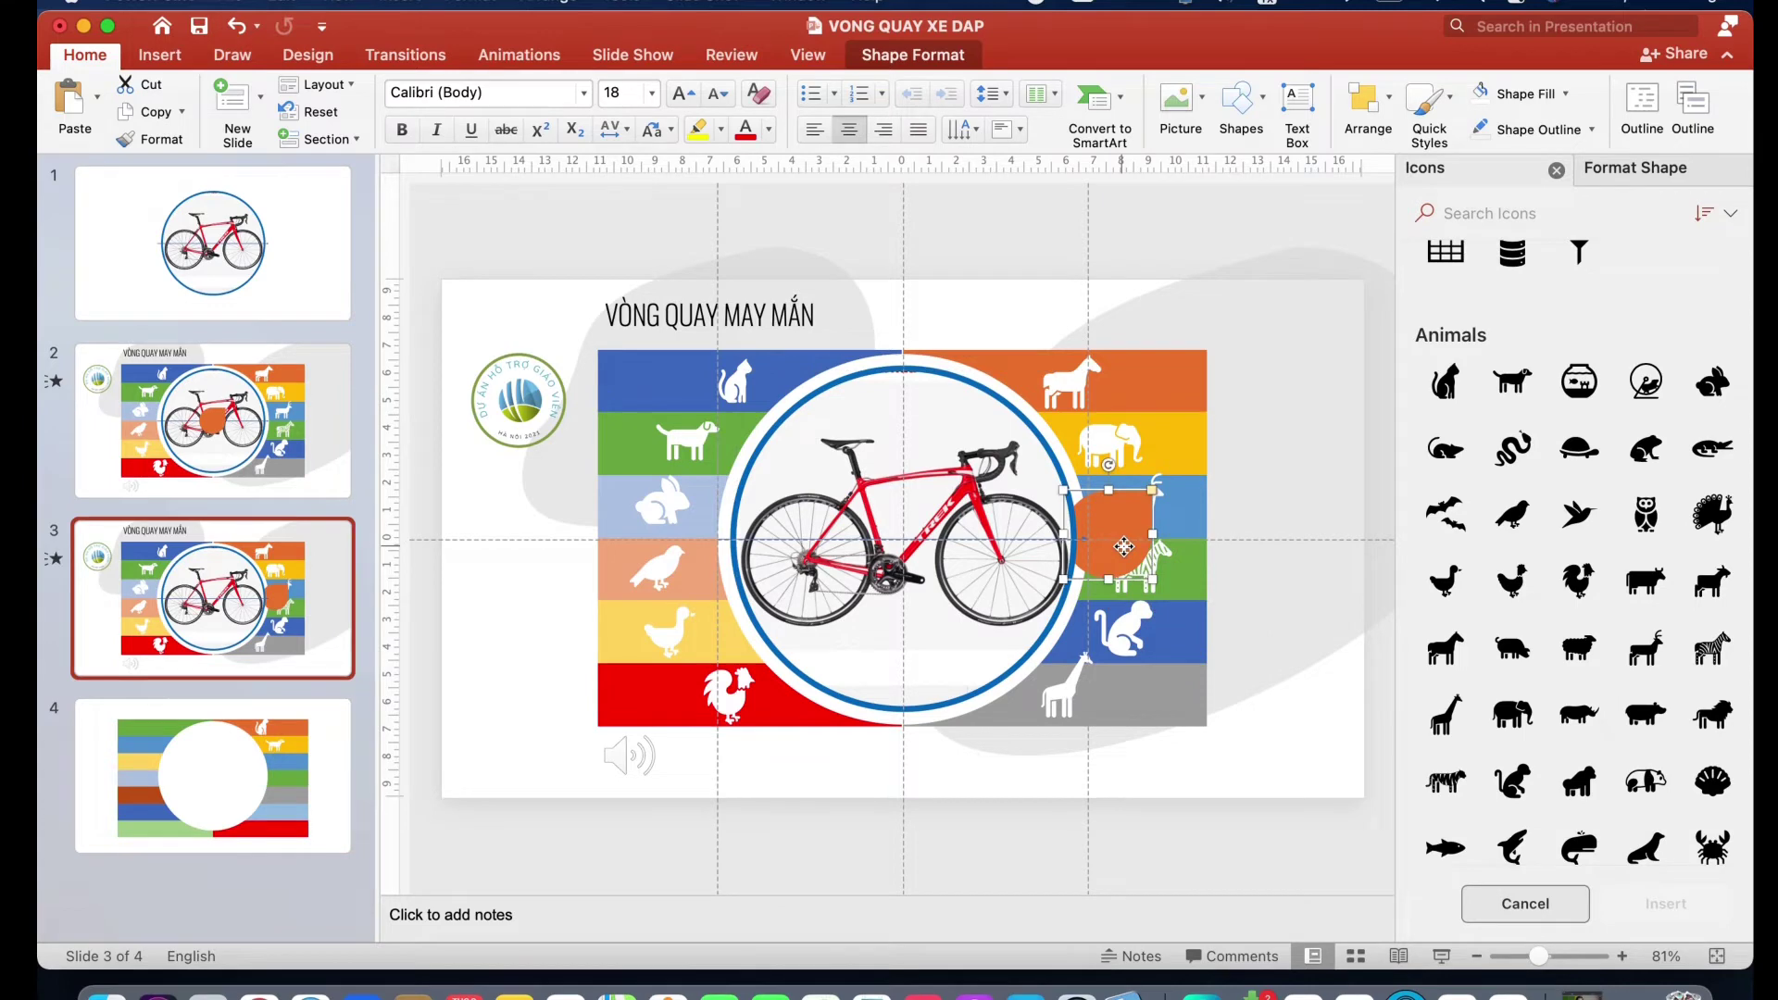
key(Delete)
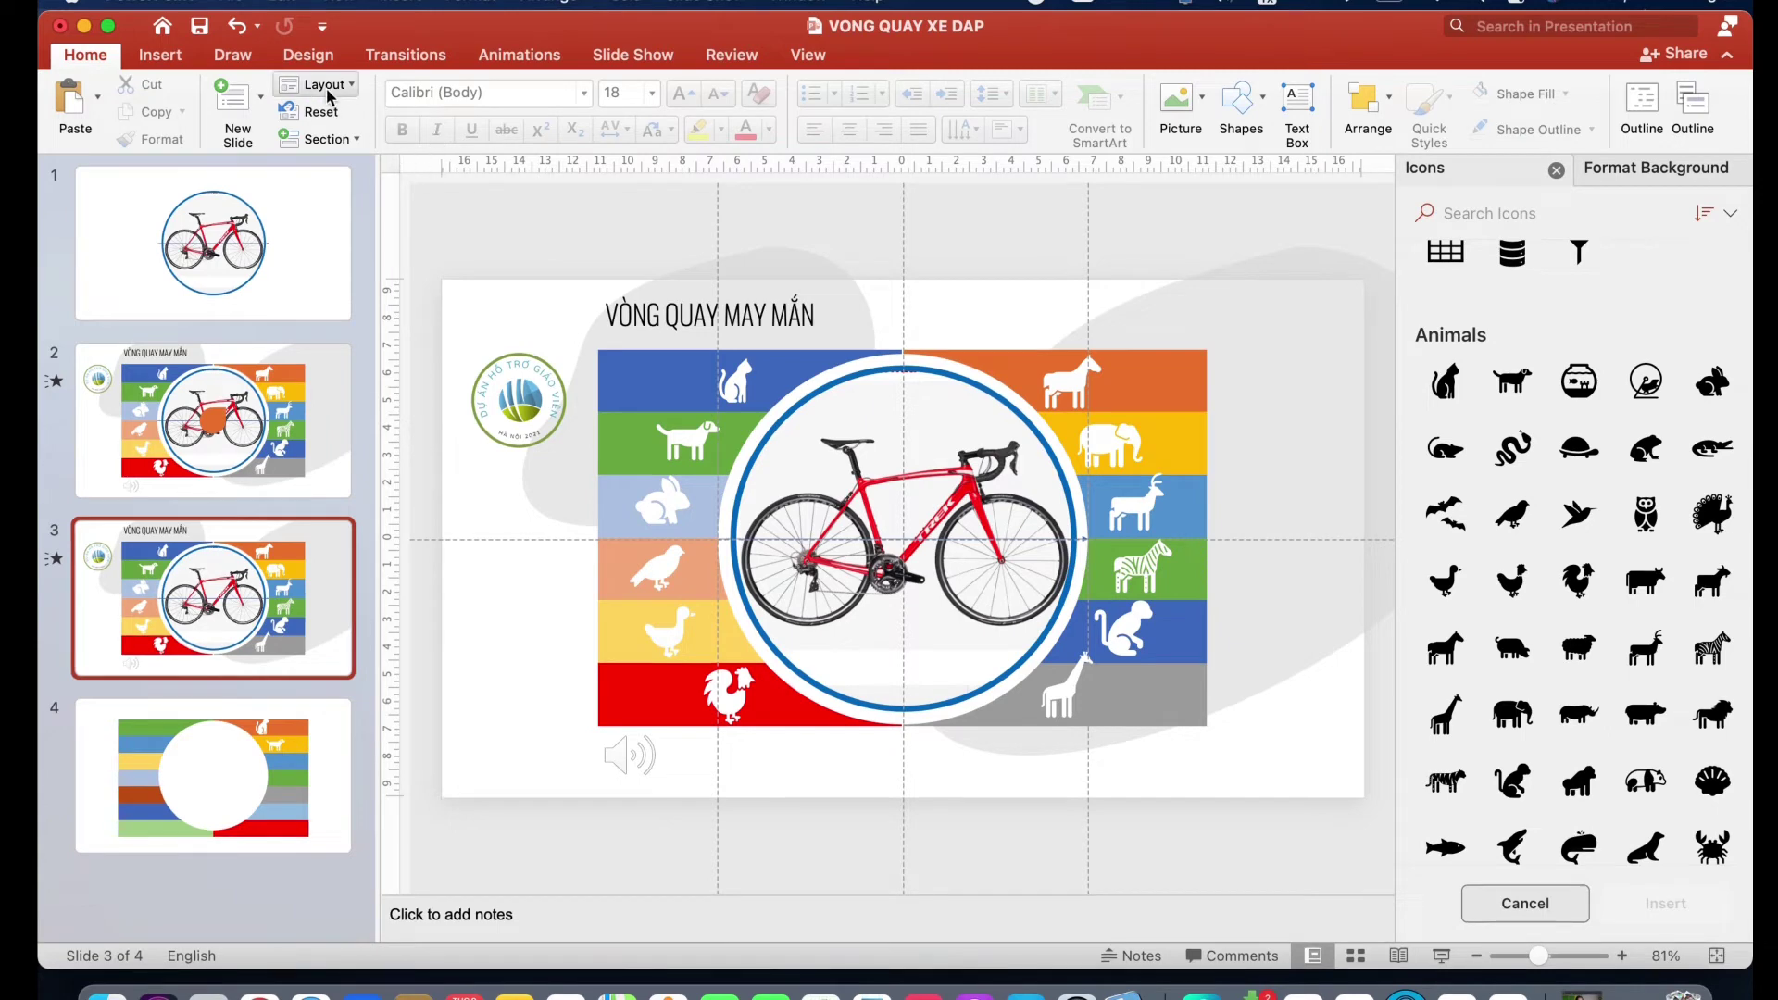
Draw a Teardrop shape beside the colour bands and fill it orange
click(163, 59)
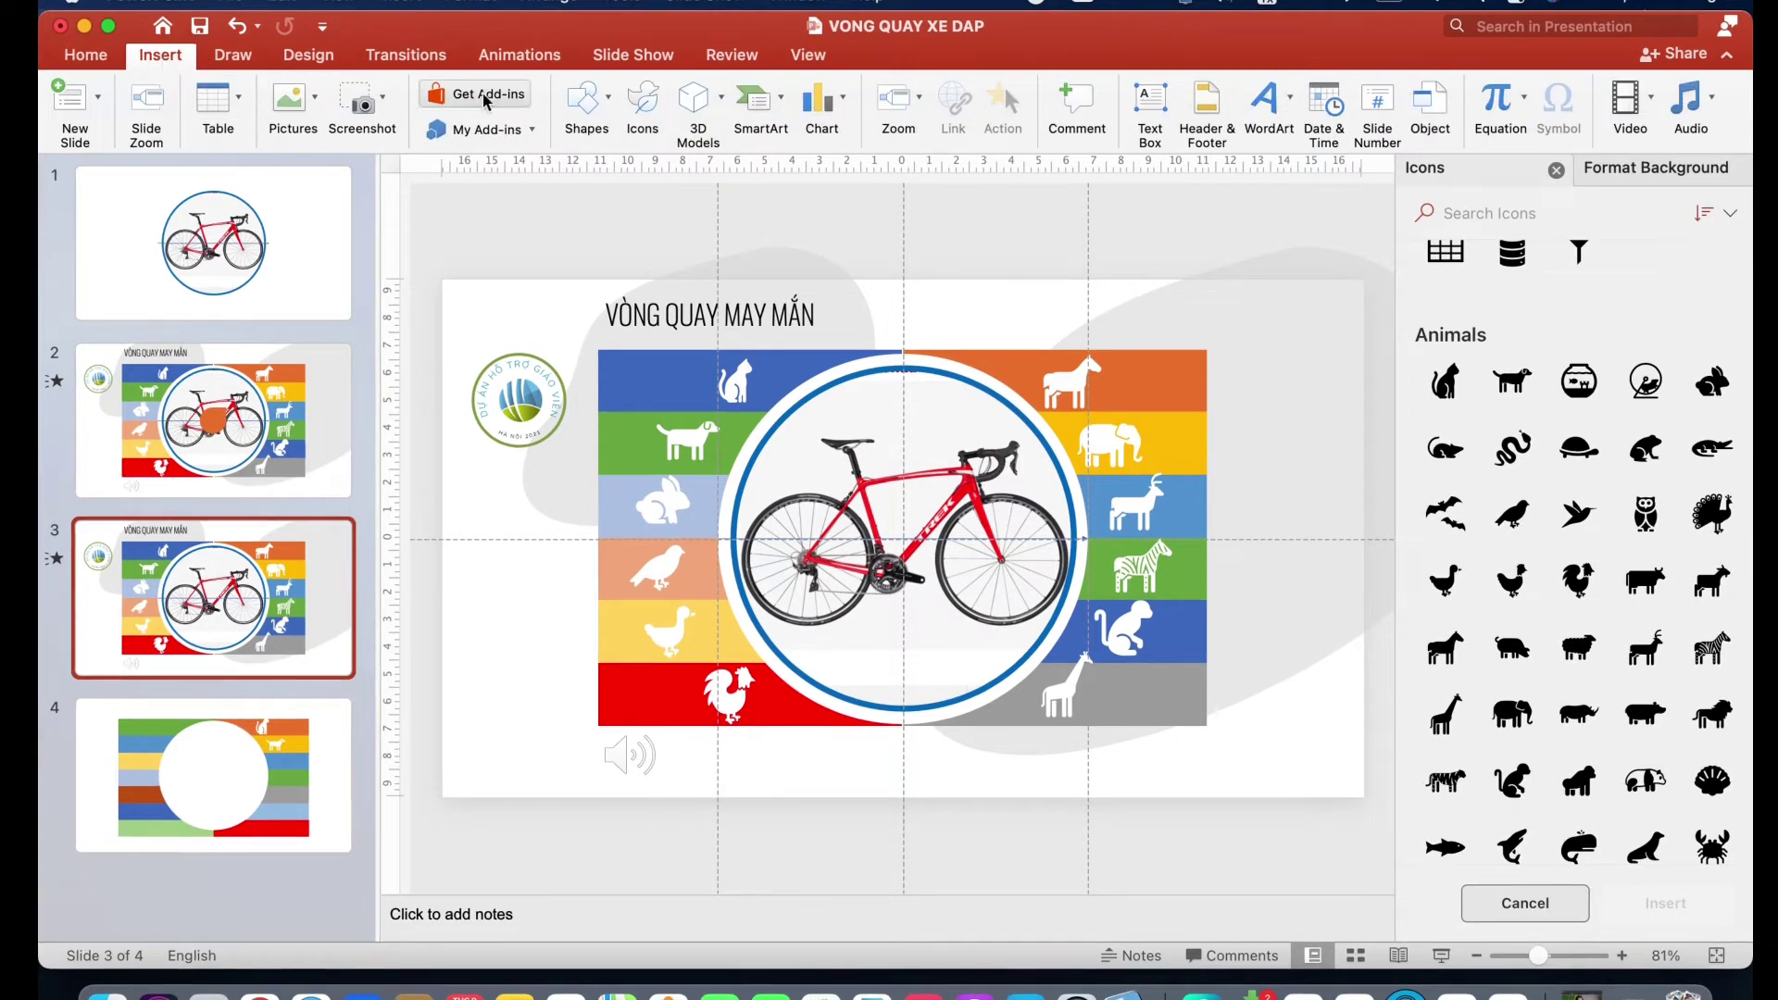
click(603, 109)
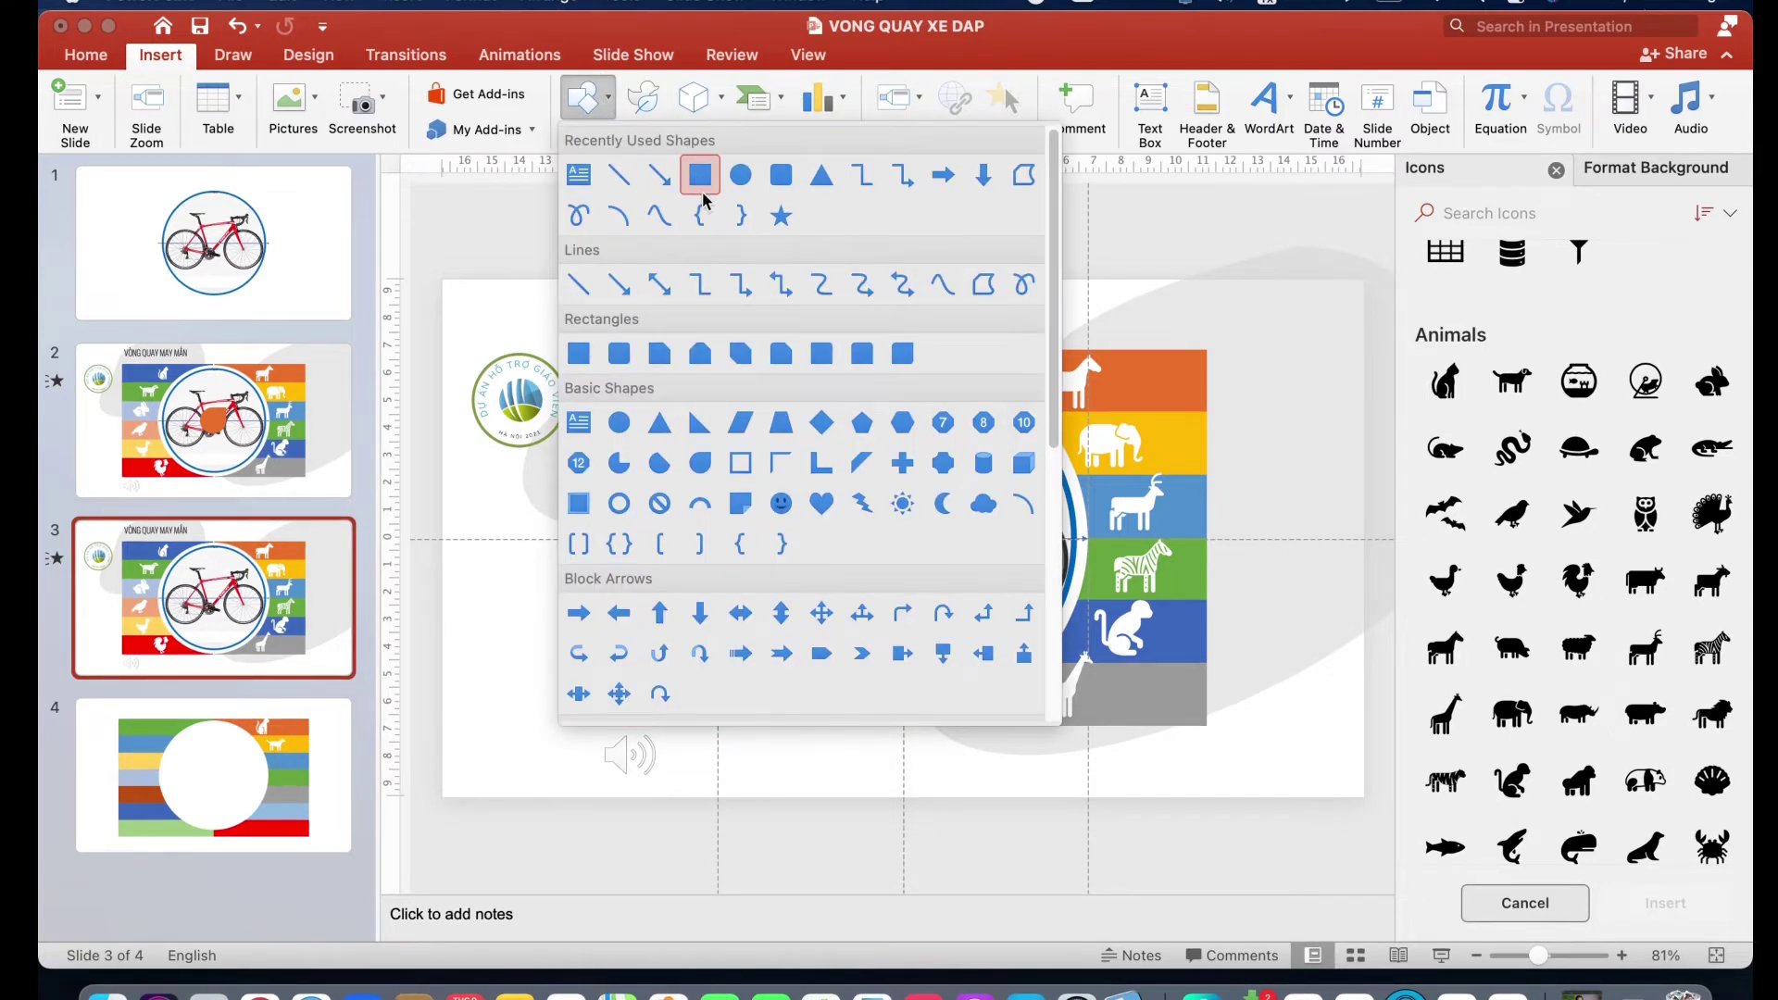
click(695, 428)
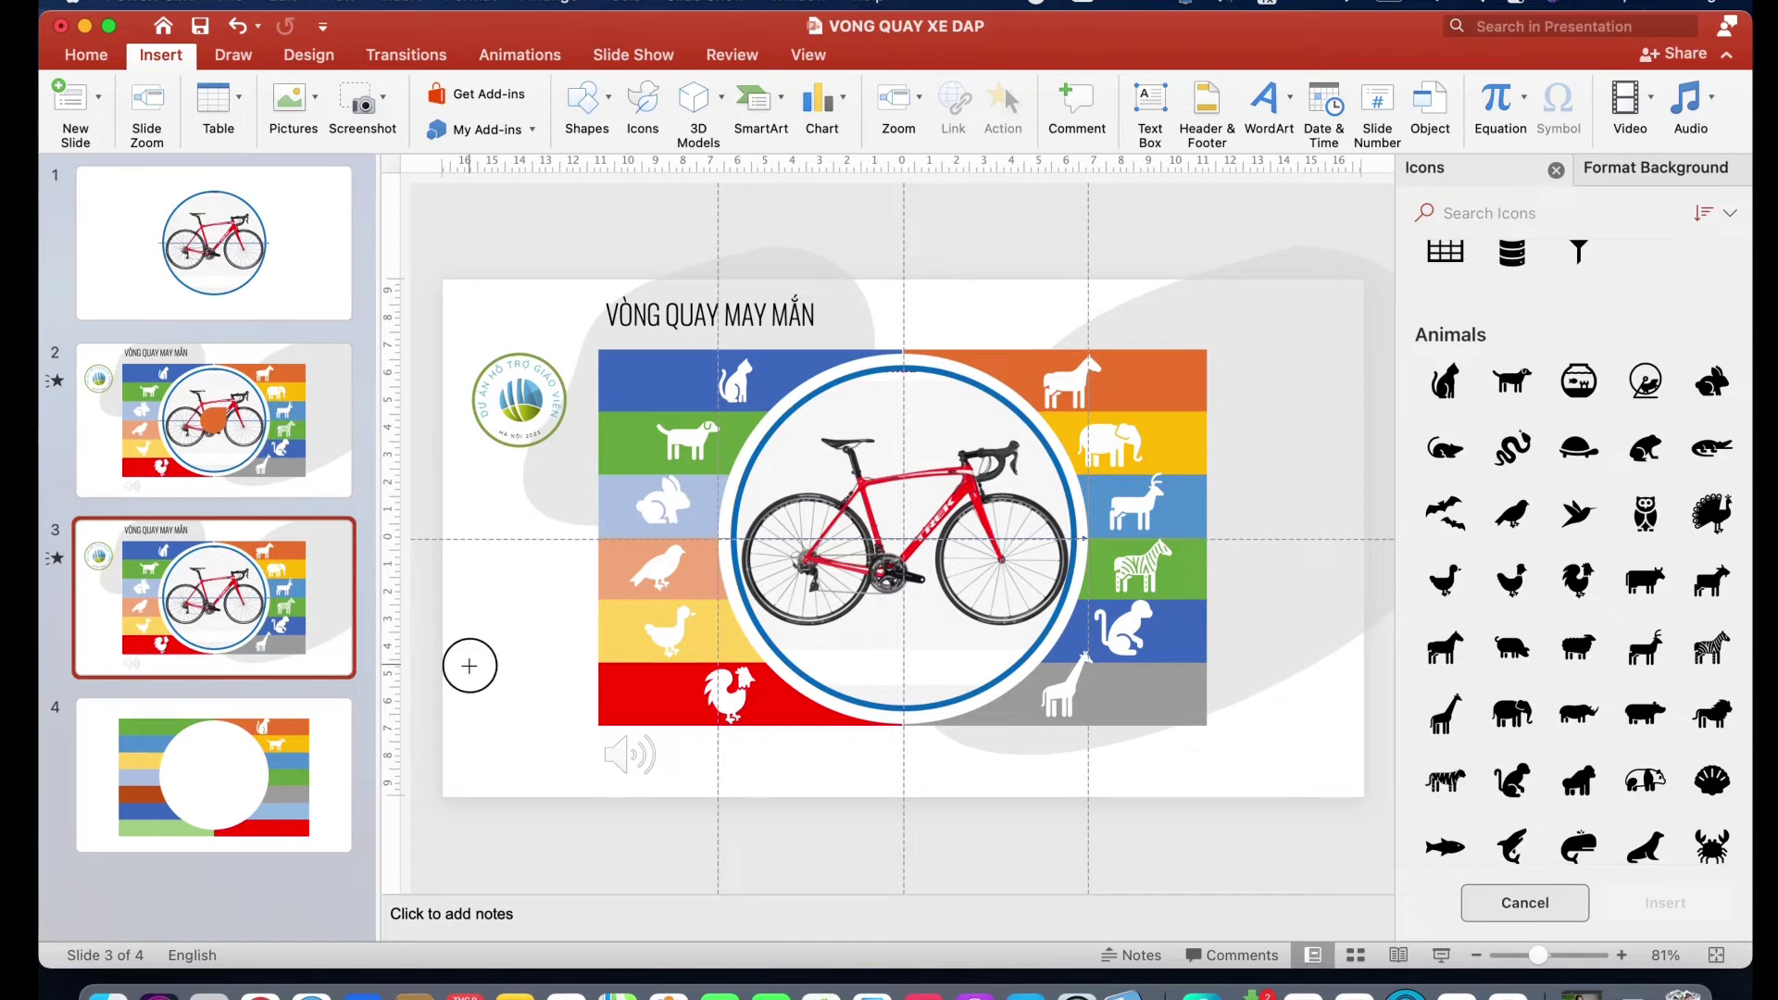
drag(469, 665, 575, 639)
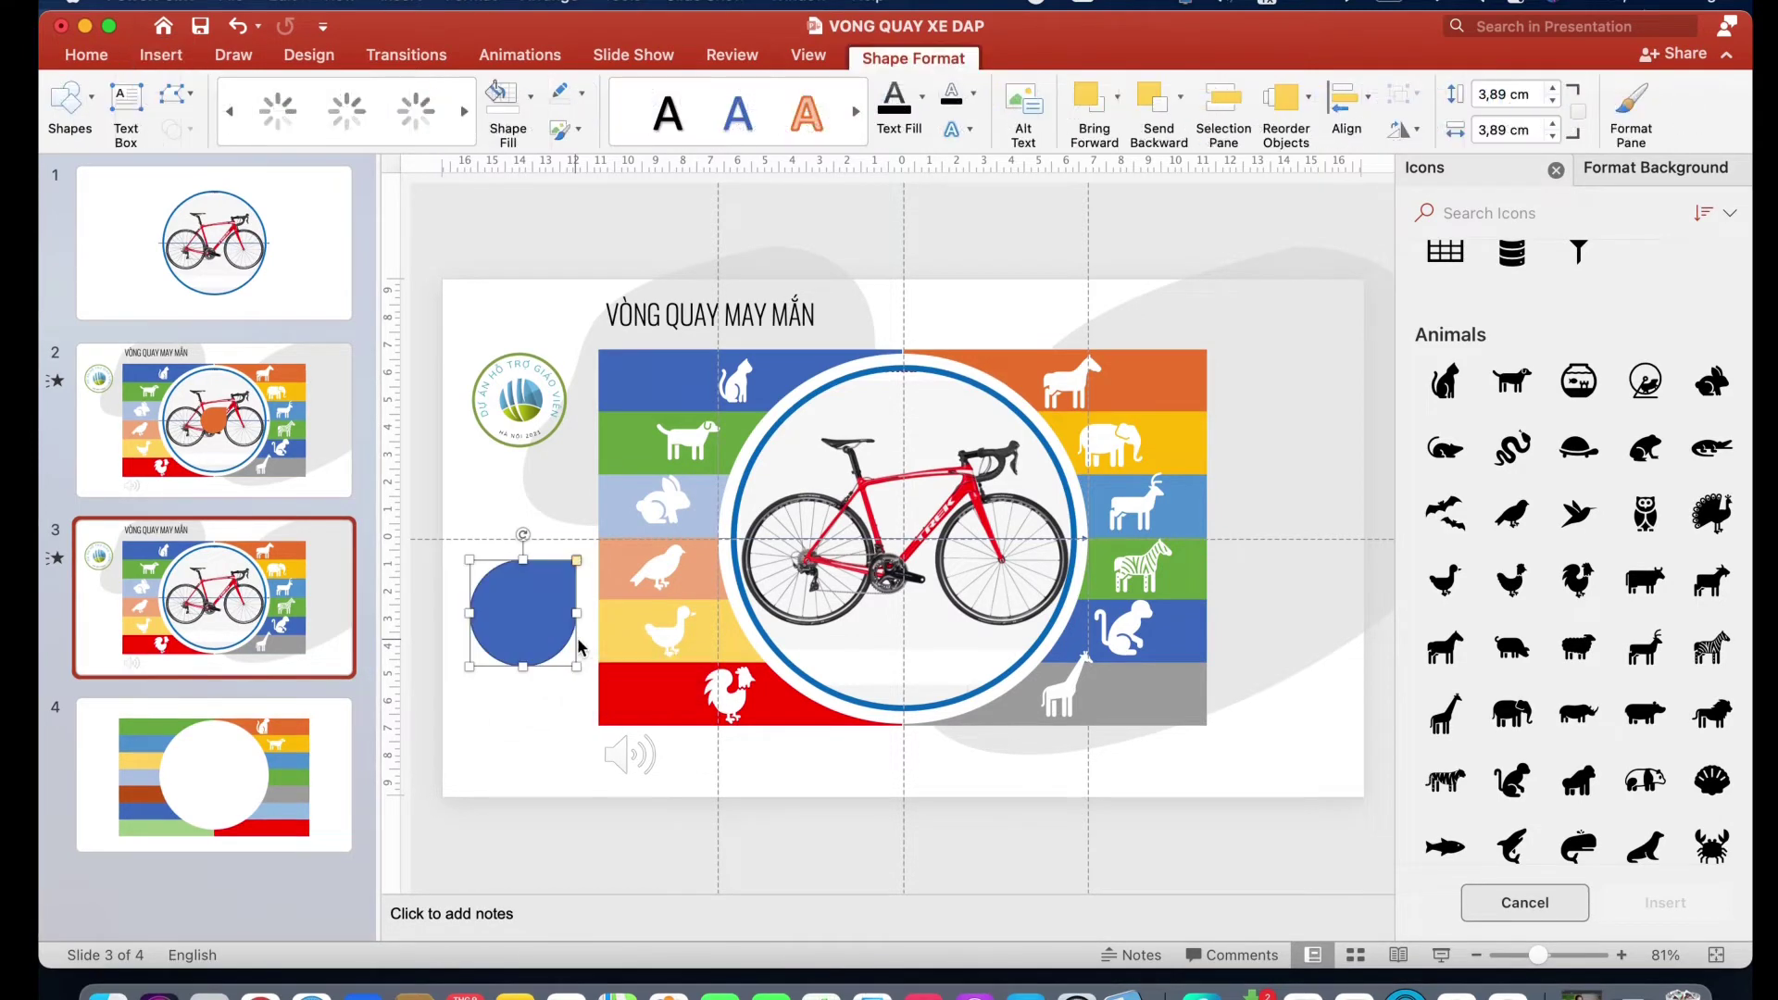
click(534, 97)
click(612, 213)
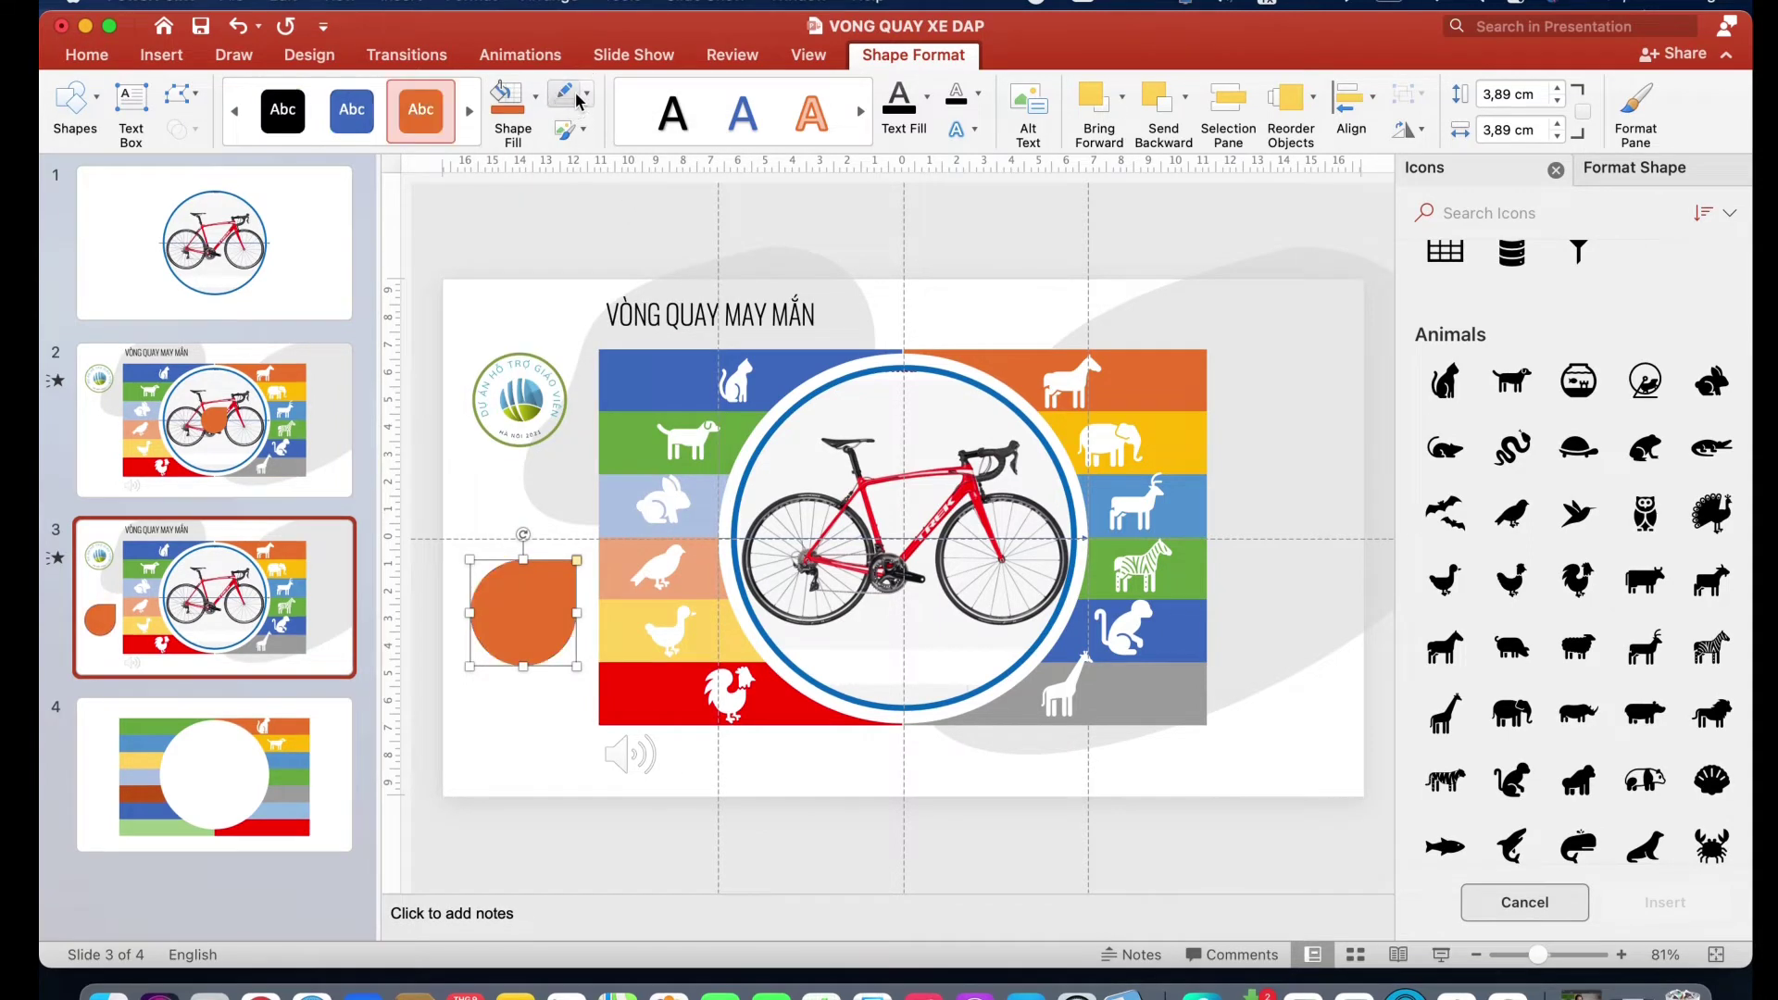
Move the orange teardrop onto the bicycle's centre and select the bicycle picture
drag(540, 615, 918, 544)
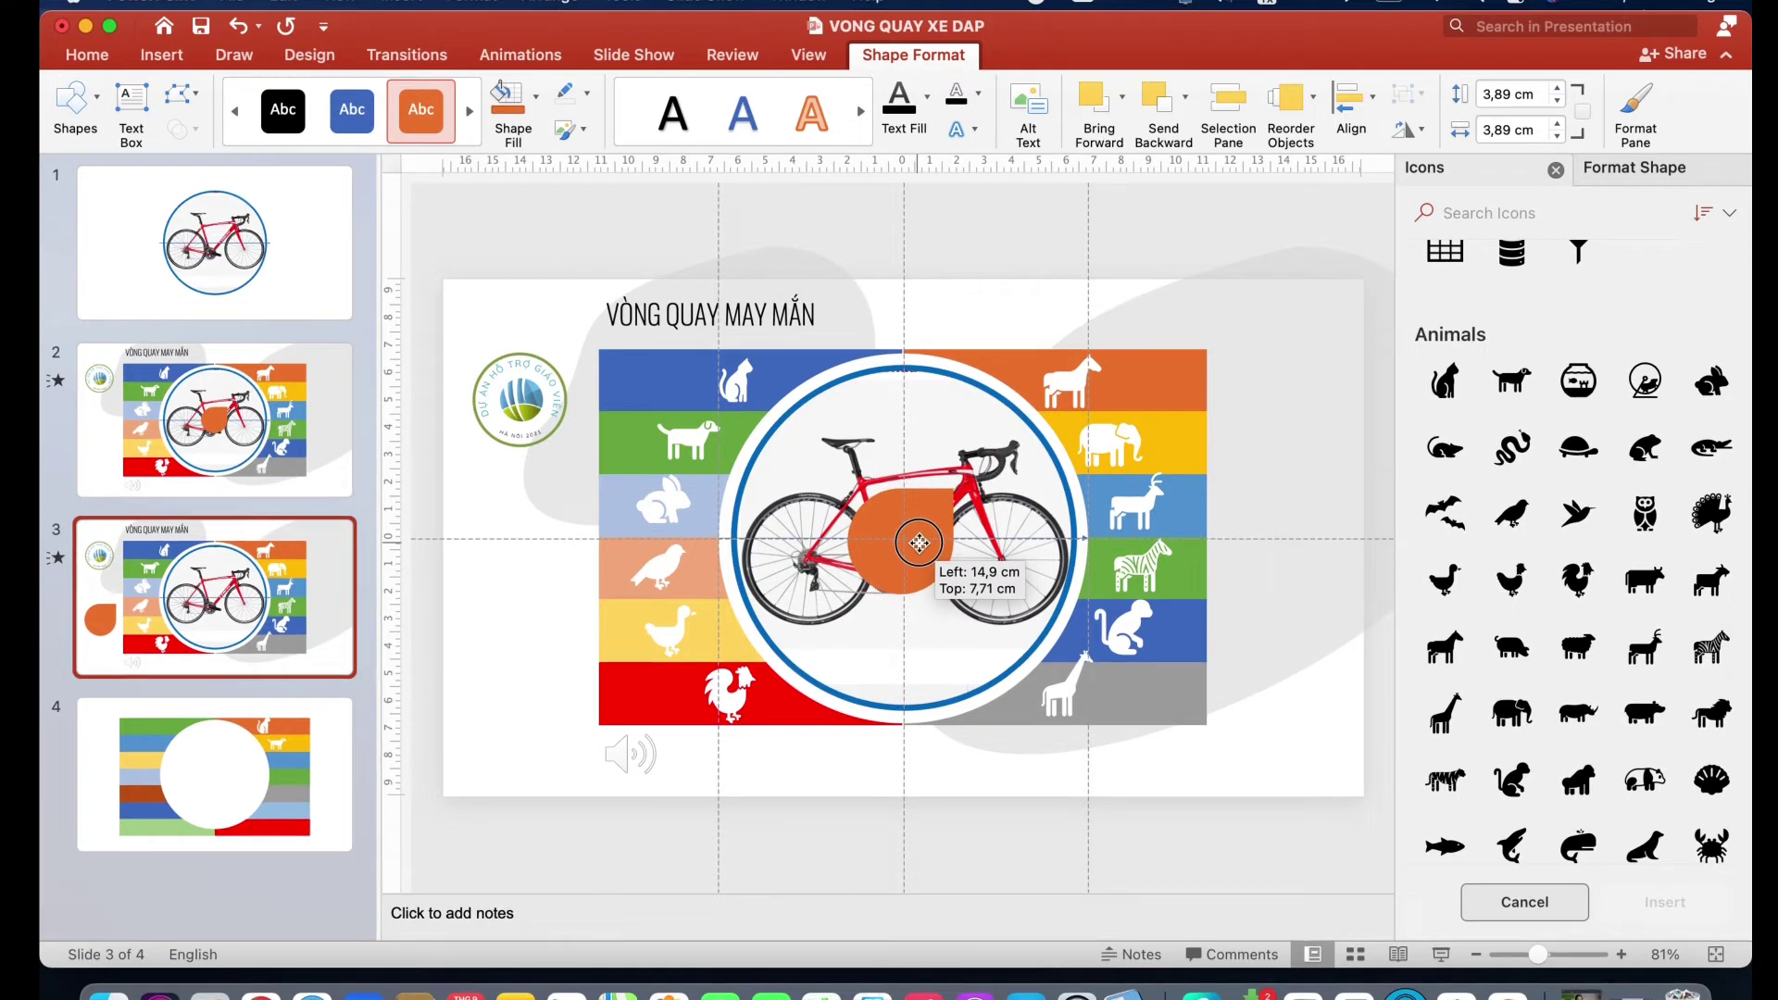
drag(918, 543, 919, 543)
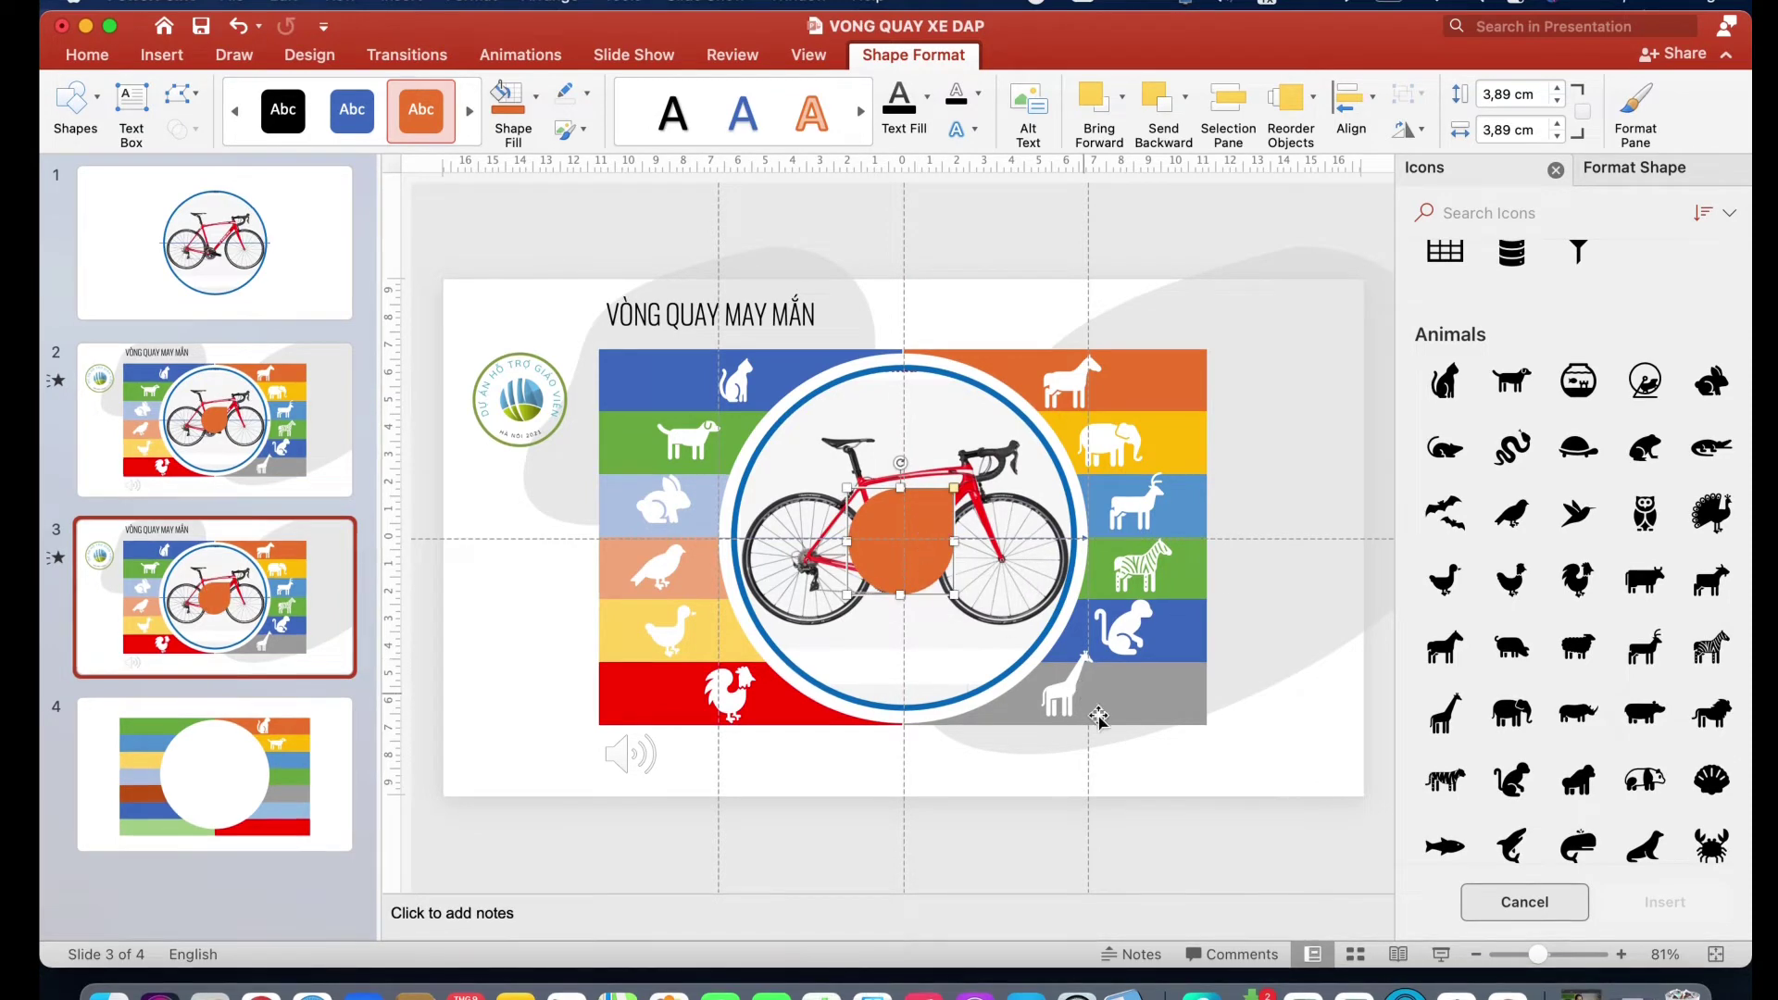
click(1163, 862)
click(975, 408)
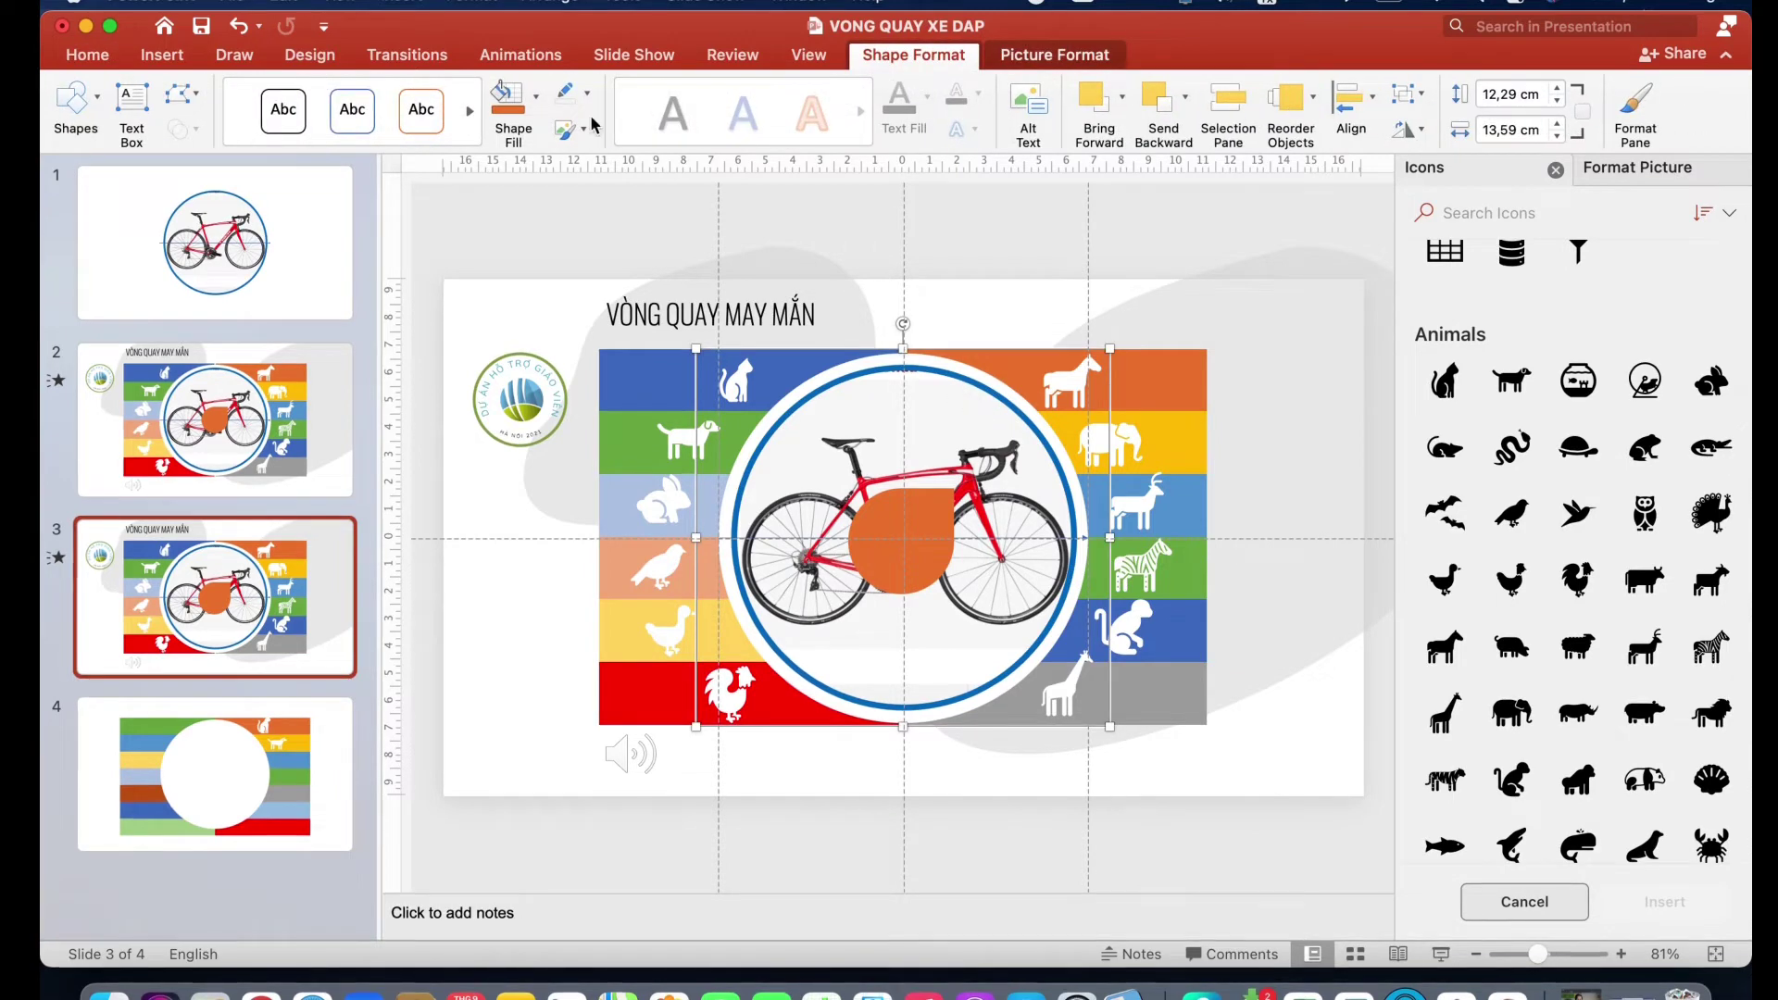
Apply a Spin animation to the bicycle picture with a 01,00 duration and preview it
click(521, 68)
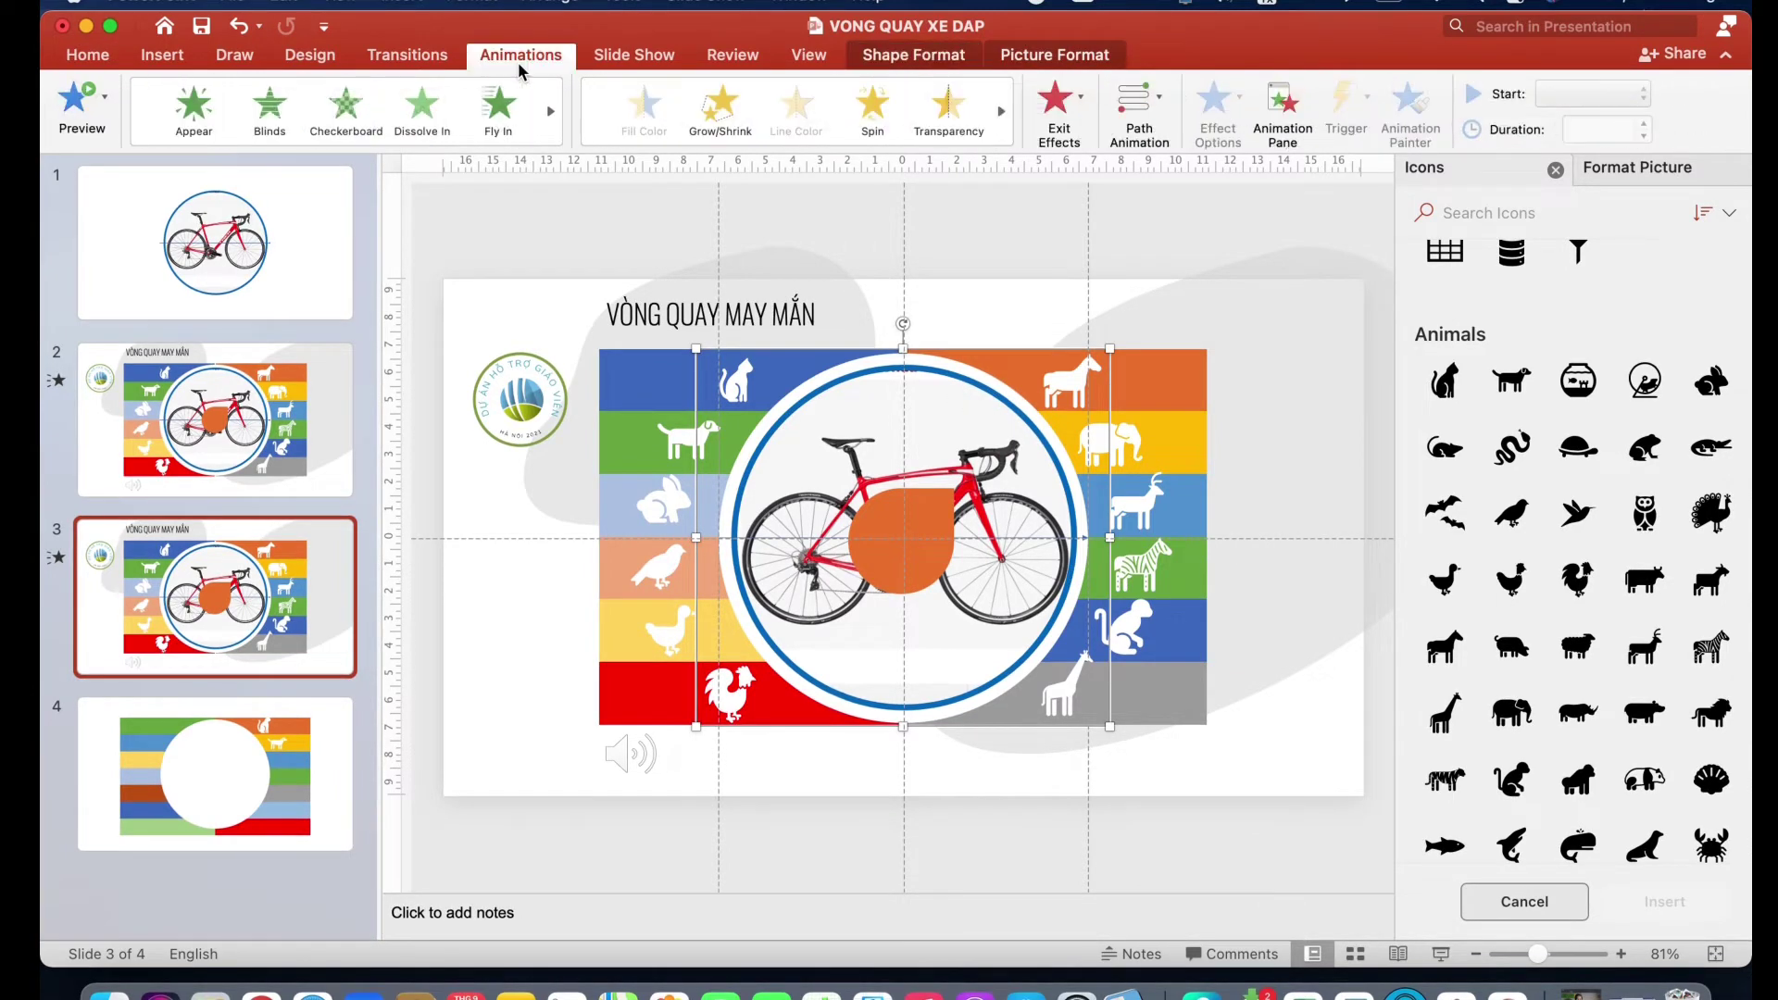
click(870, 106)
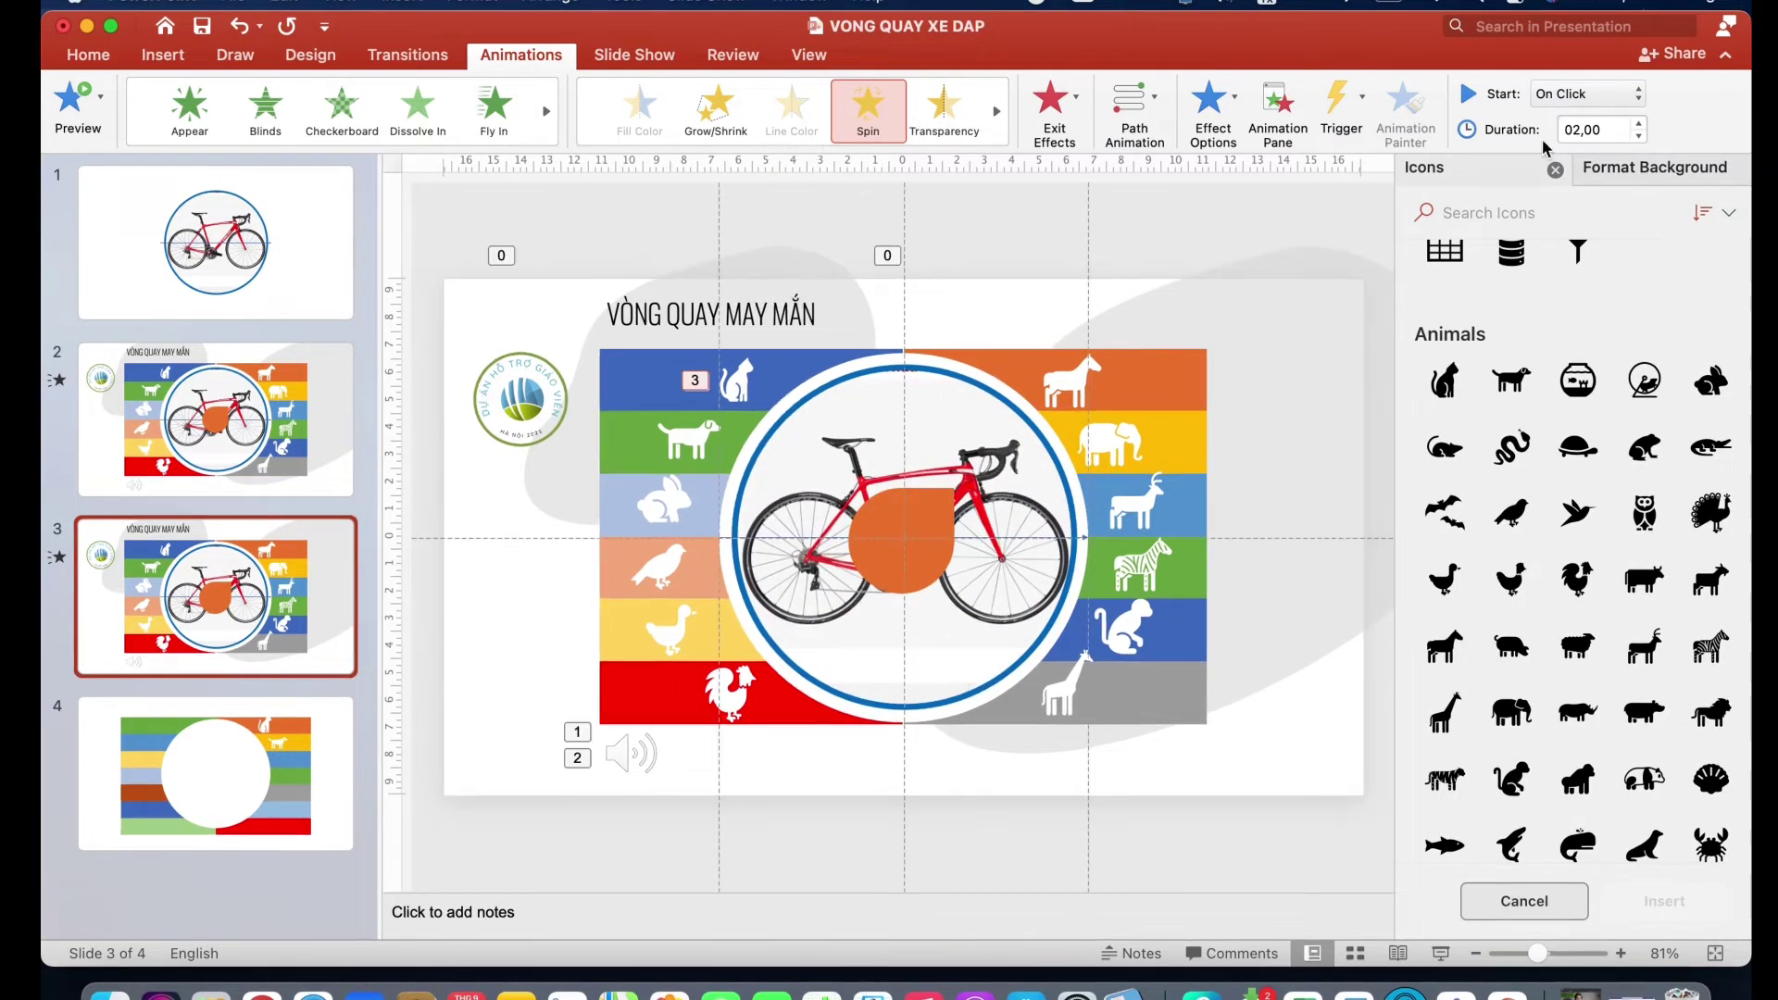
click(1639, 137)
click(1638, 137)
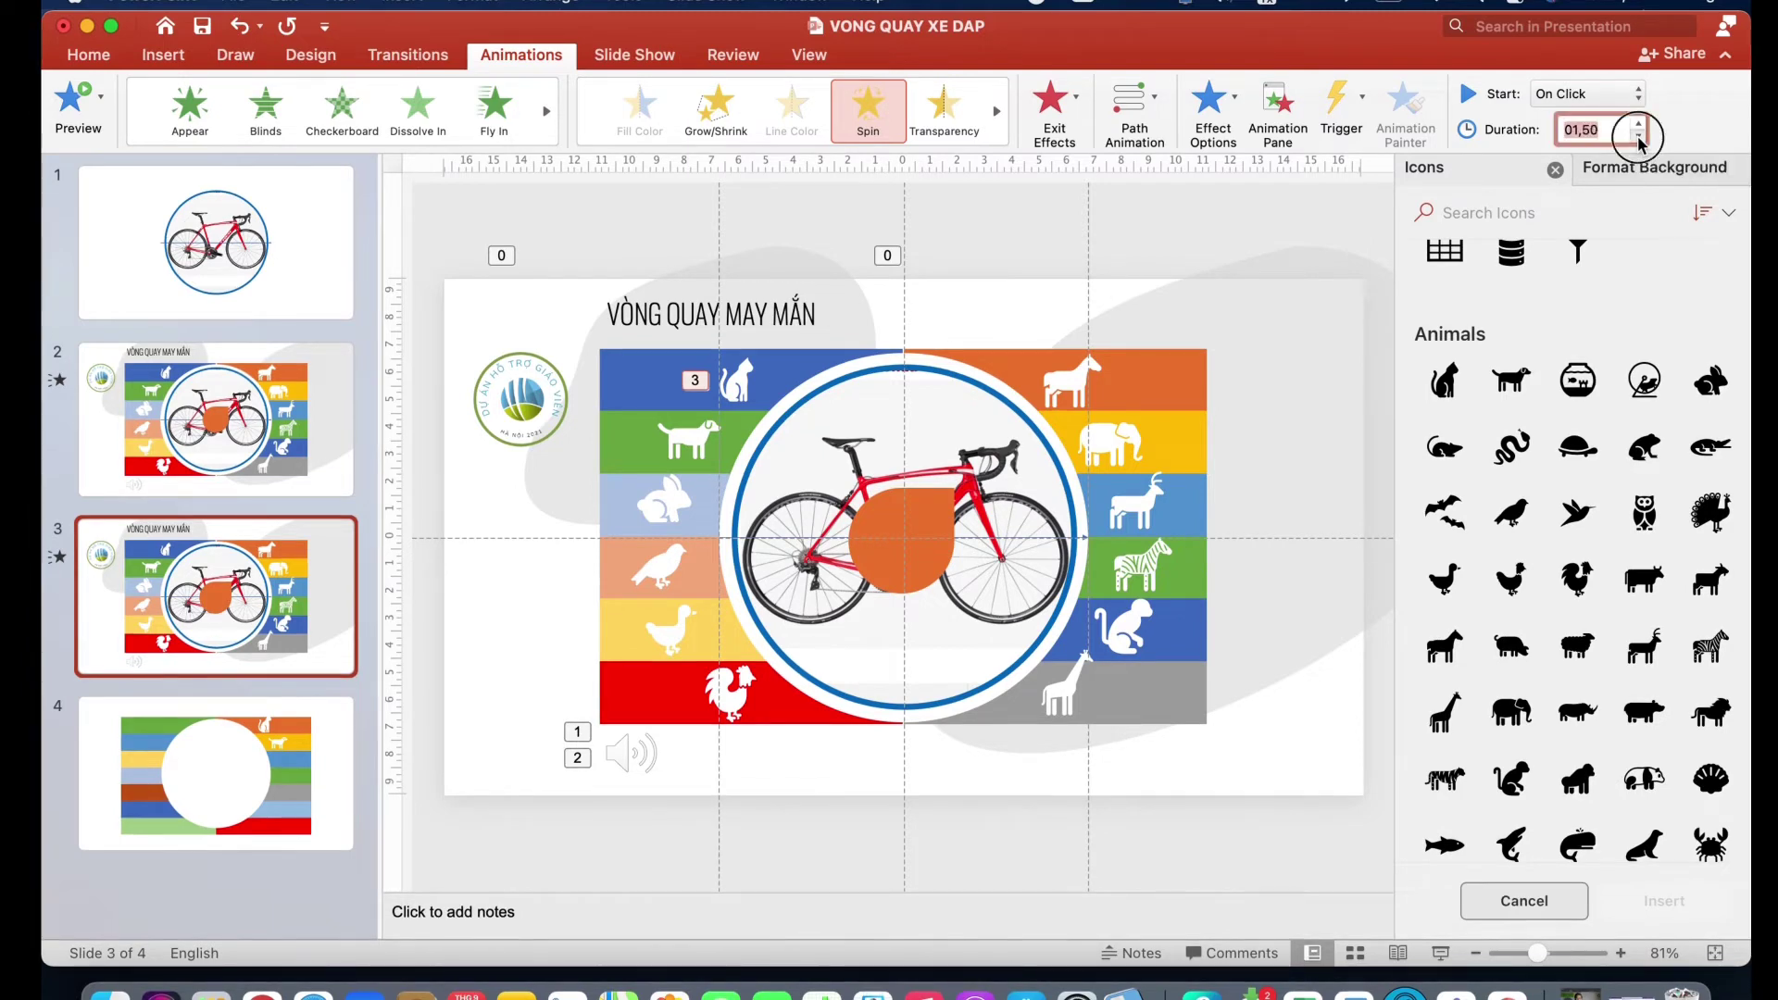
click(1638, 137)
mouse_move(1652, 166)
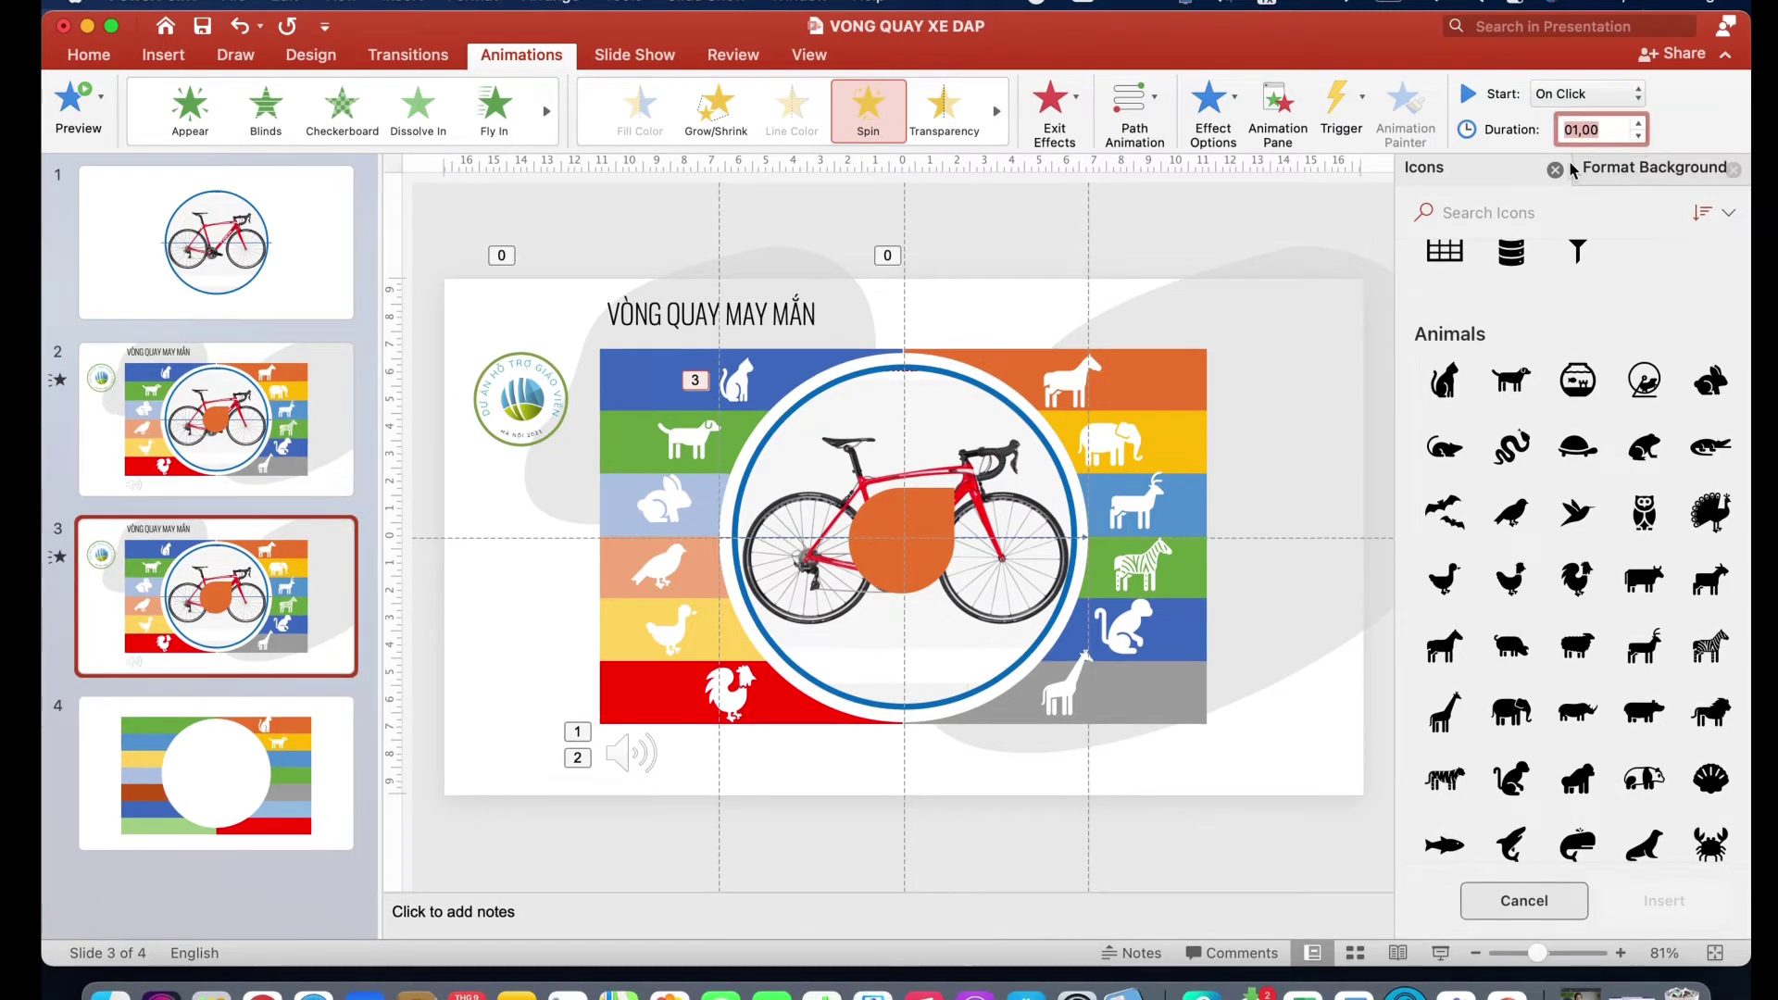
click(78, 104)
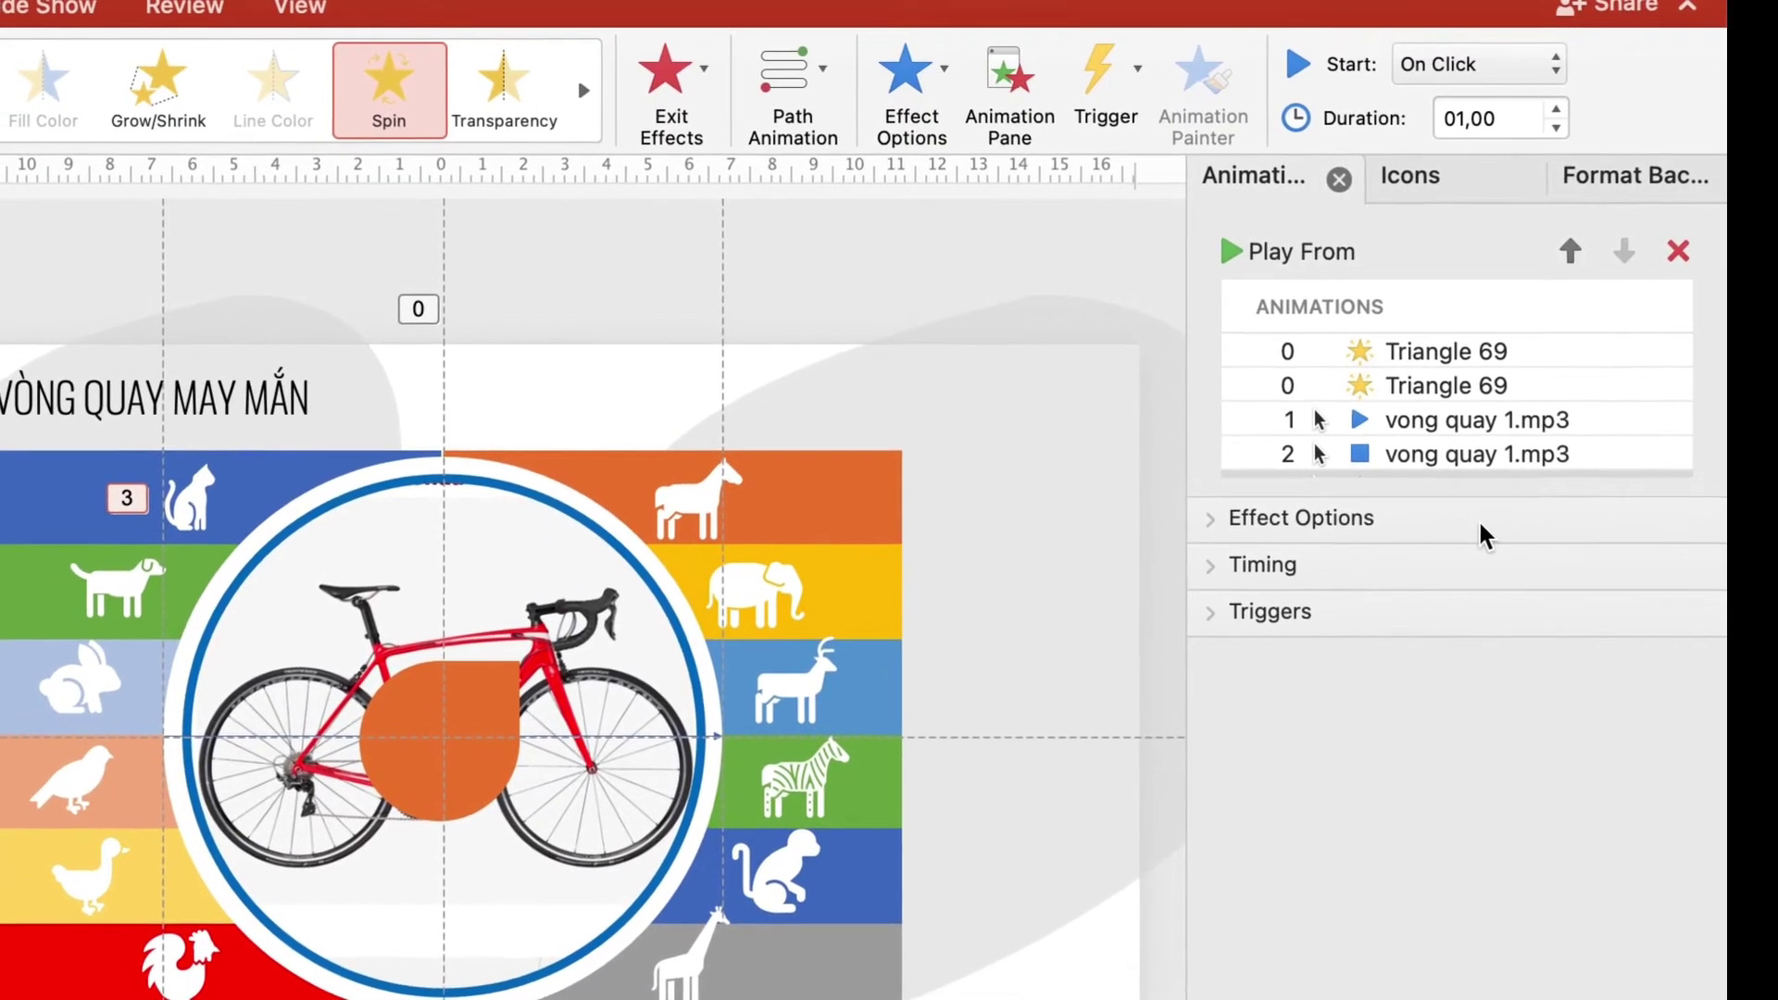
Set the Spin to repeat Until Next Click and trigger on click of Teardrop 3
click(1218, 562)
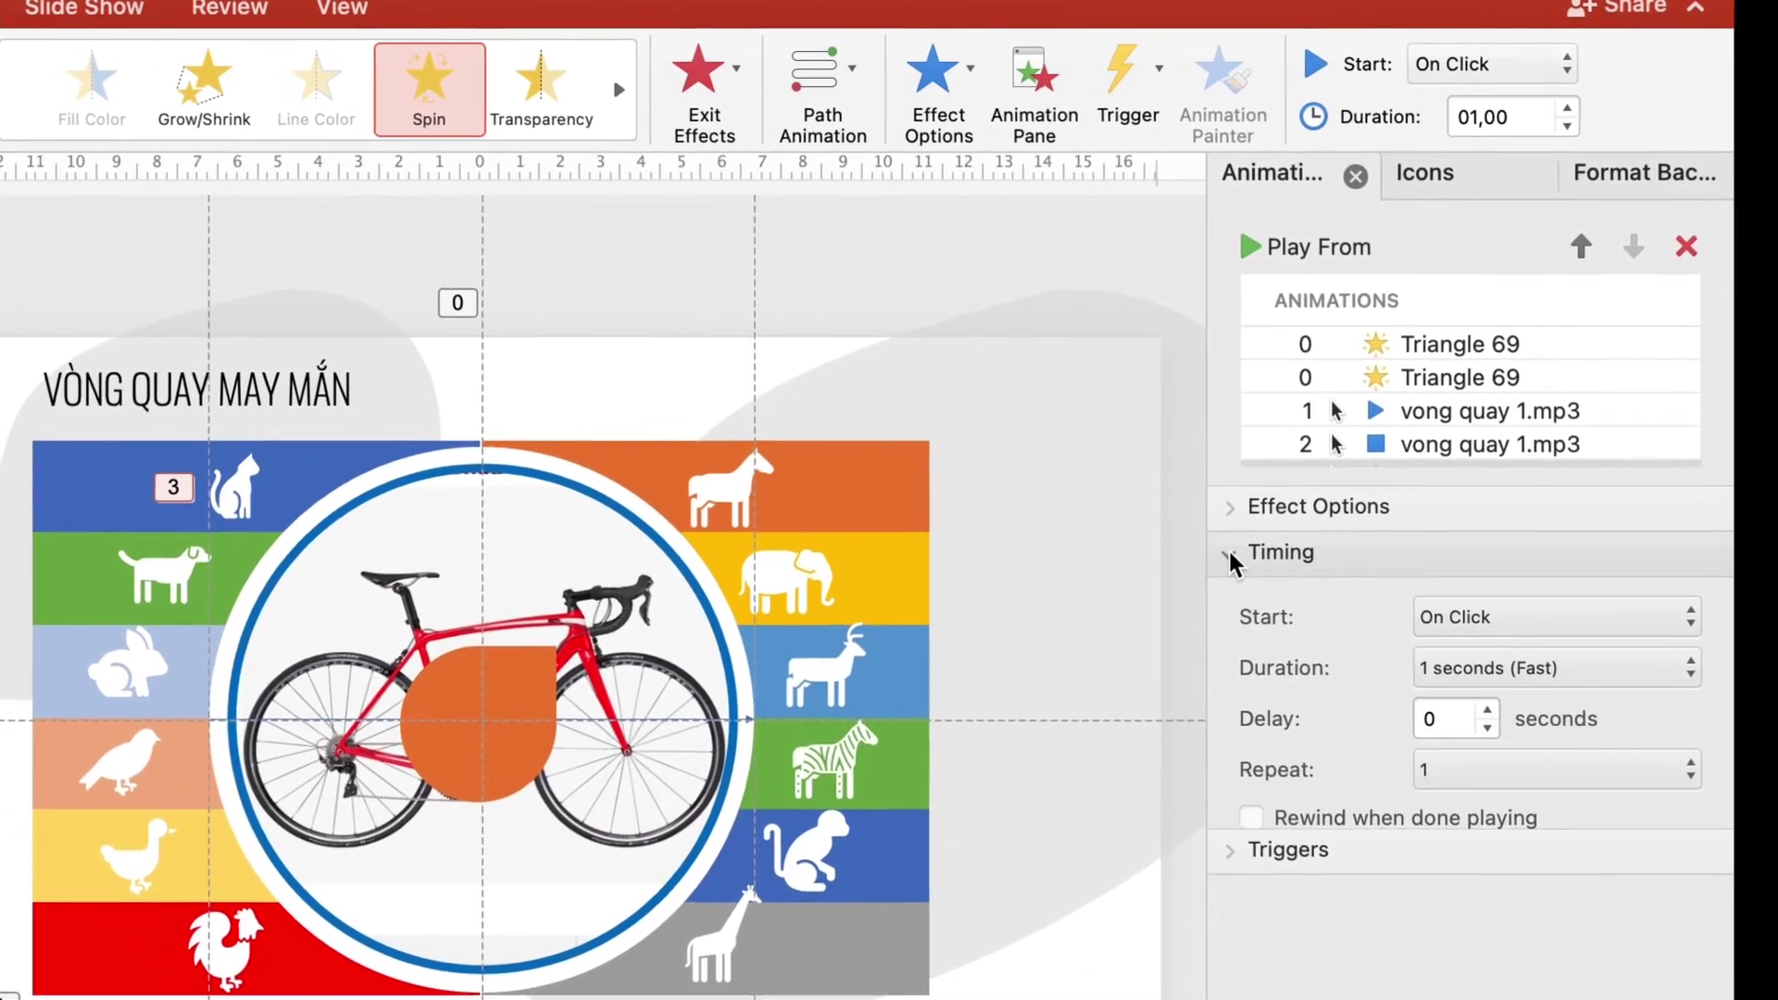
click(1692, 764)
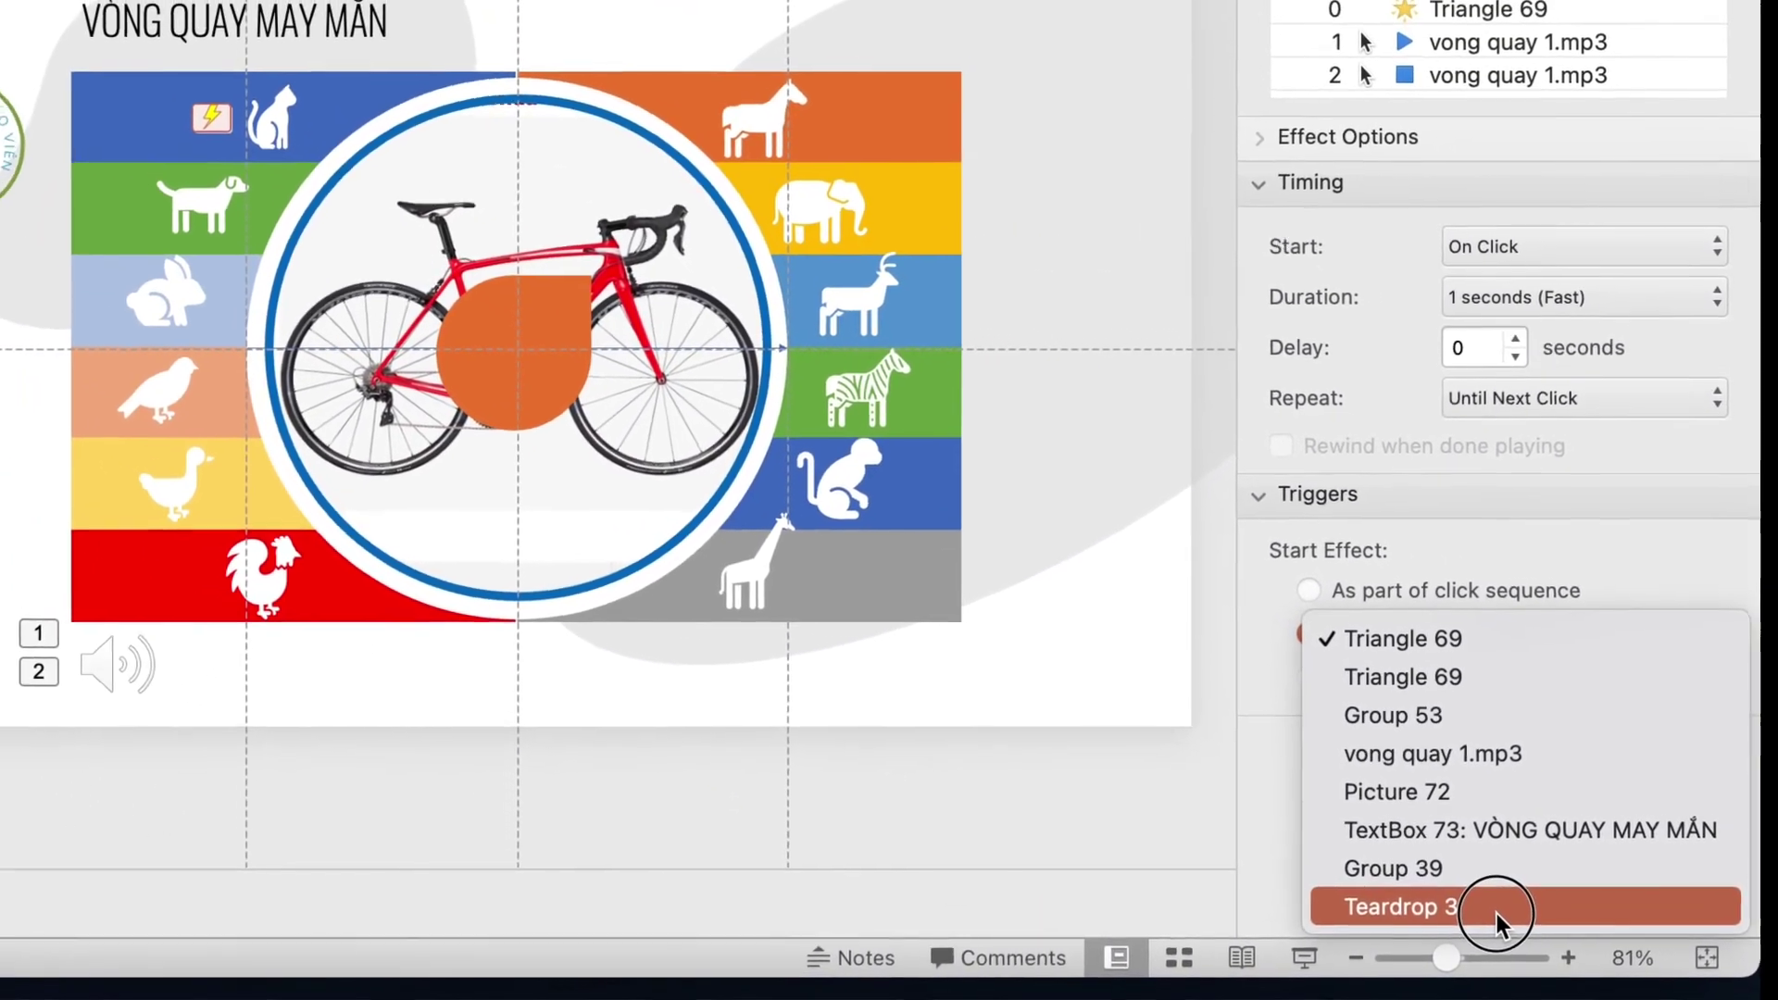
click(1485, 903)
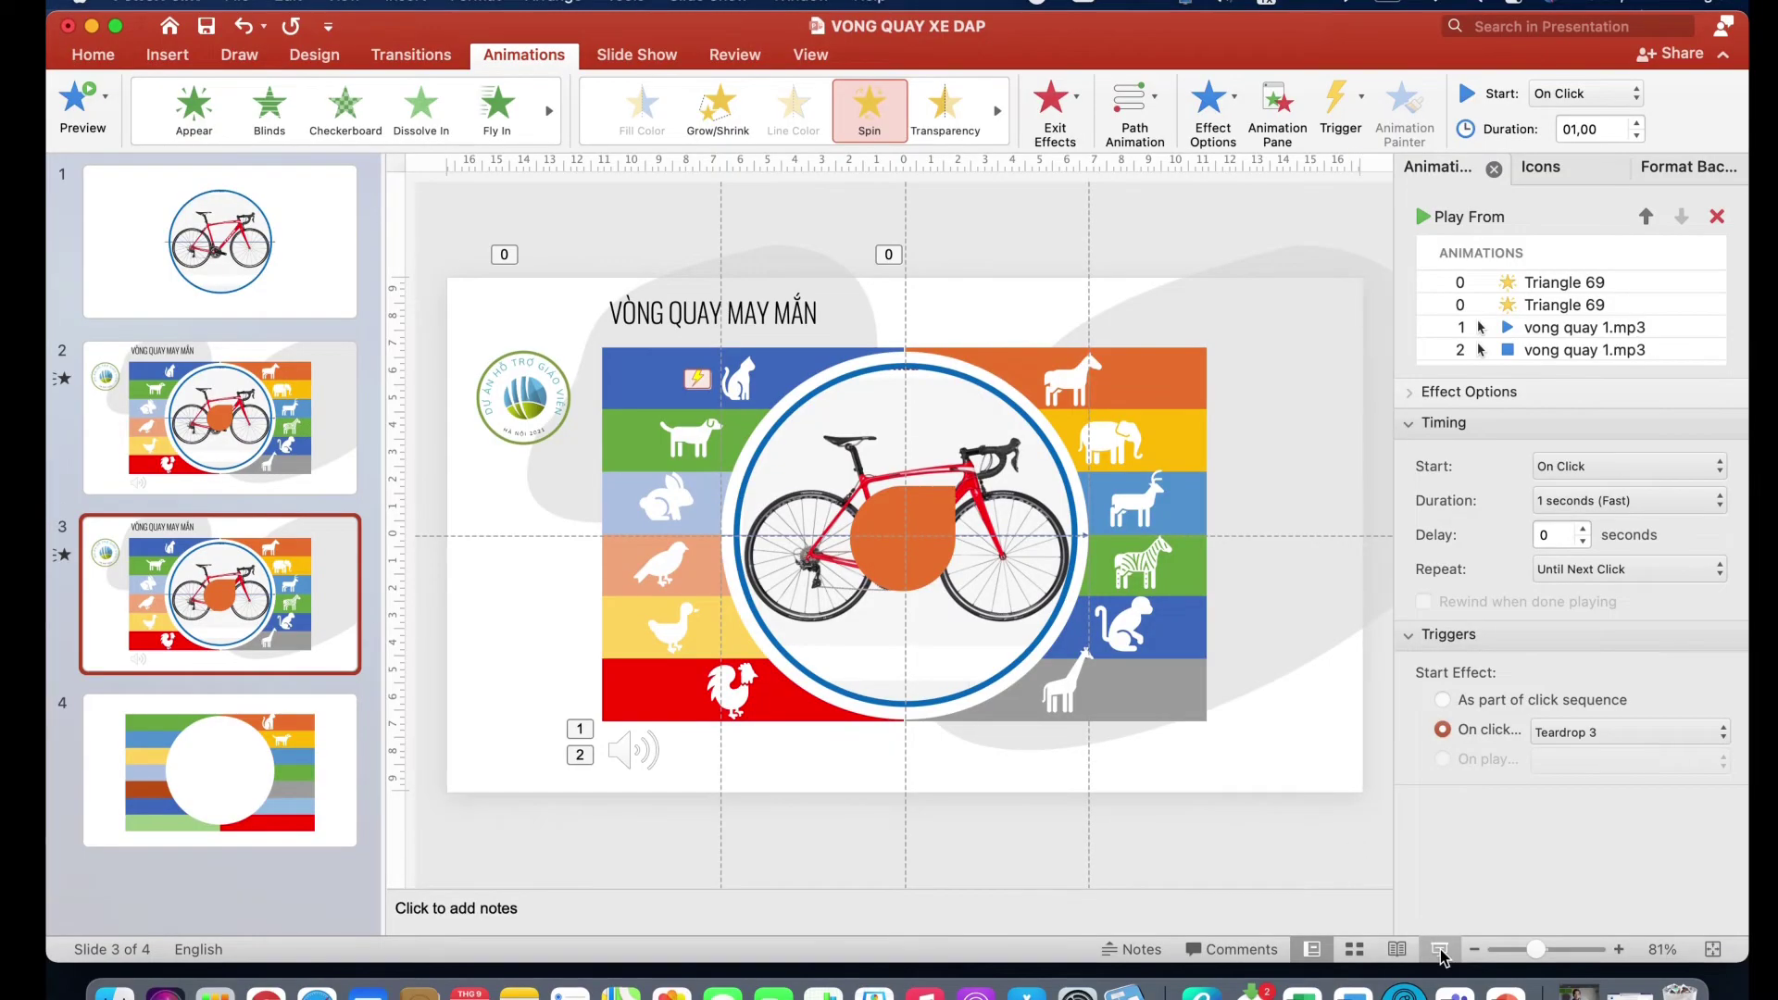
click(1439, 950)
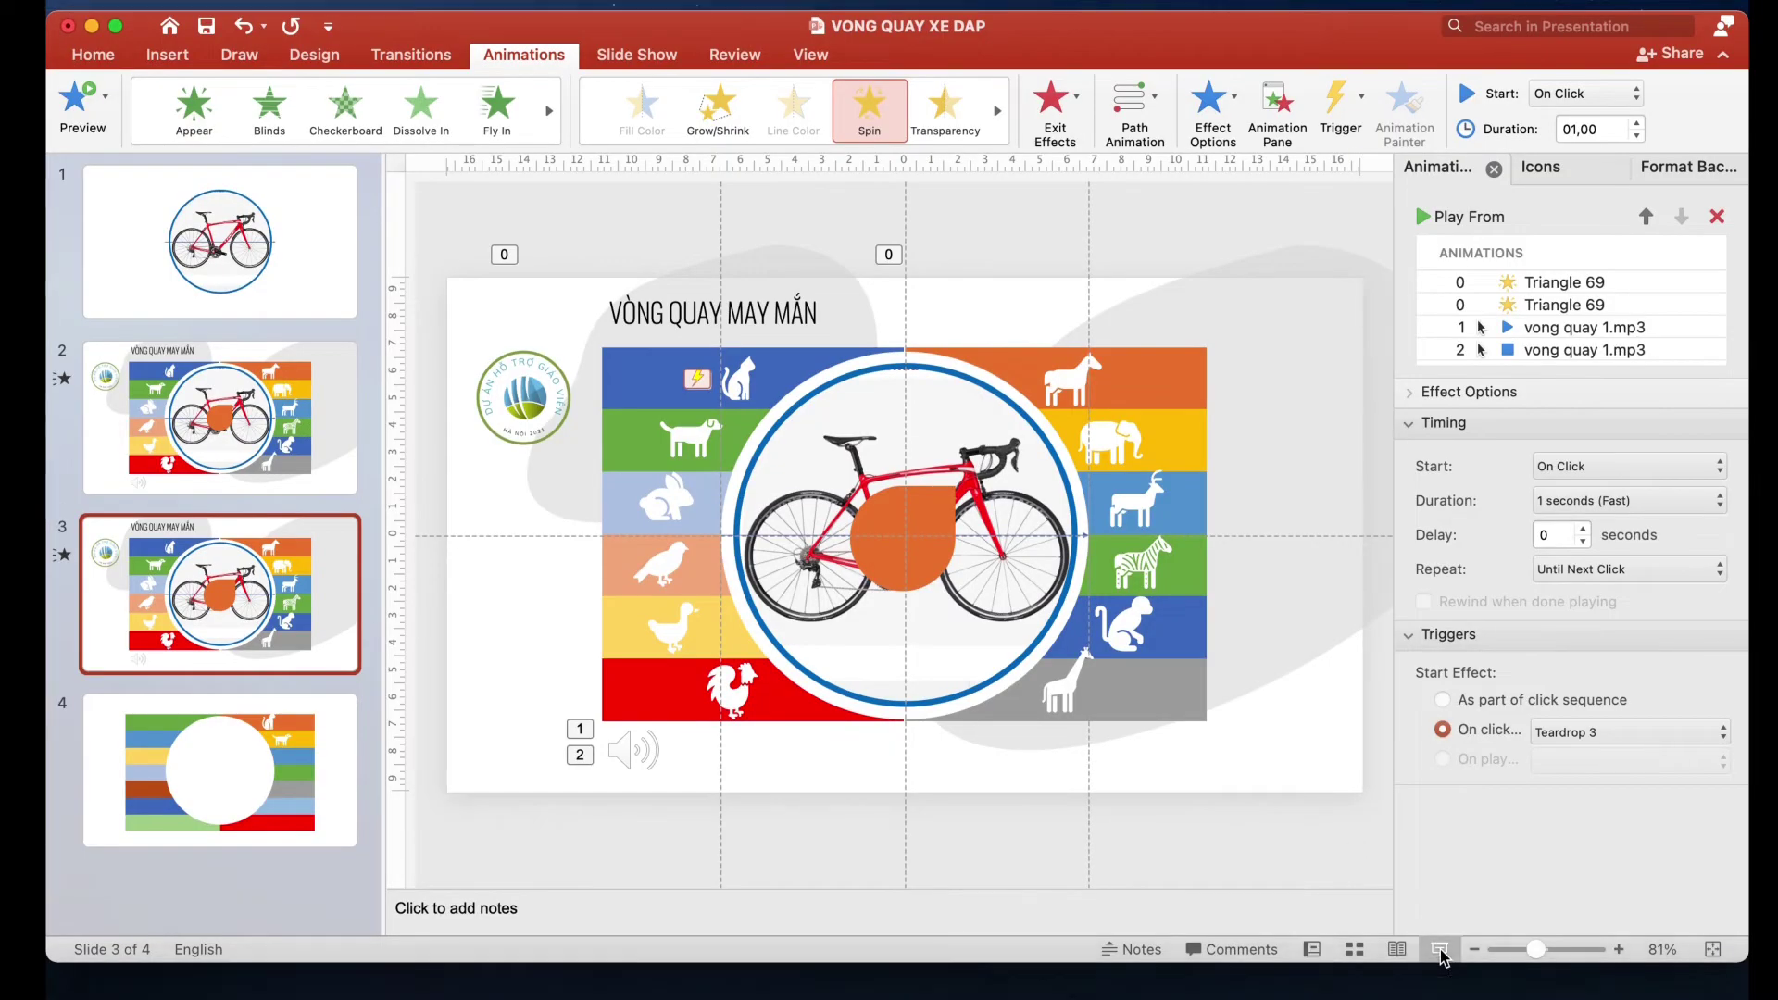
click(916, 531)
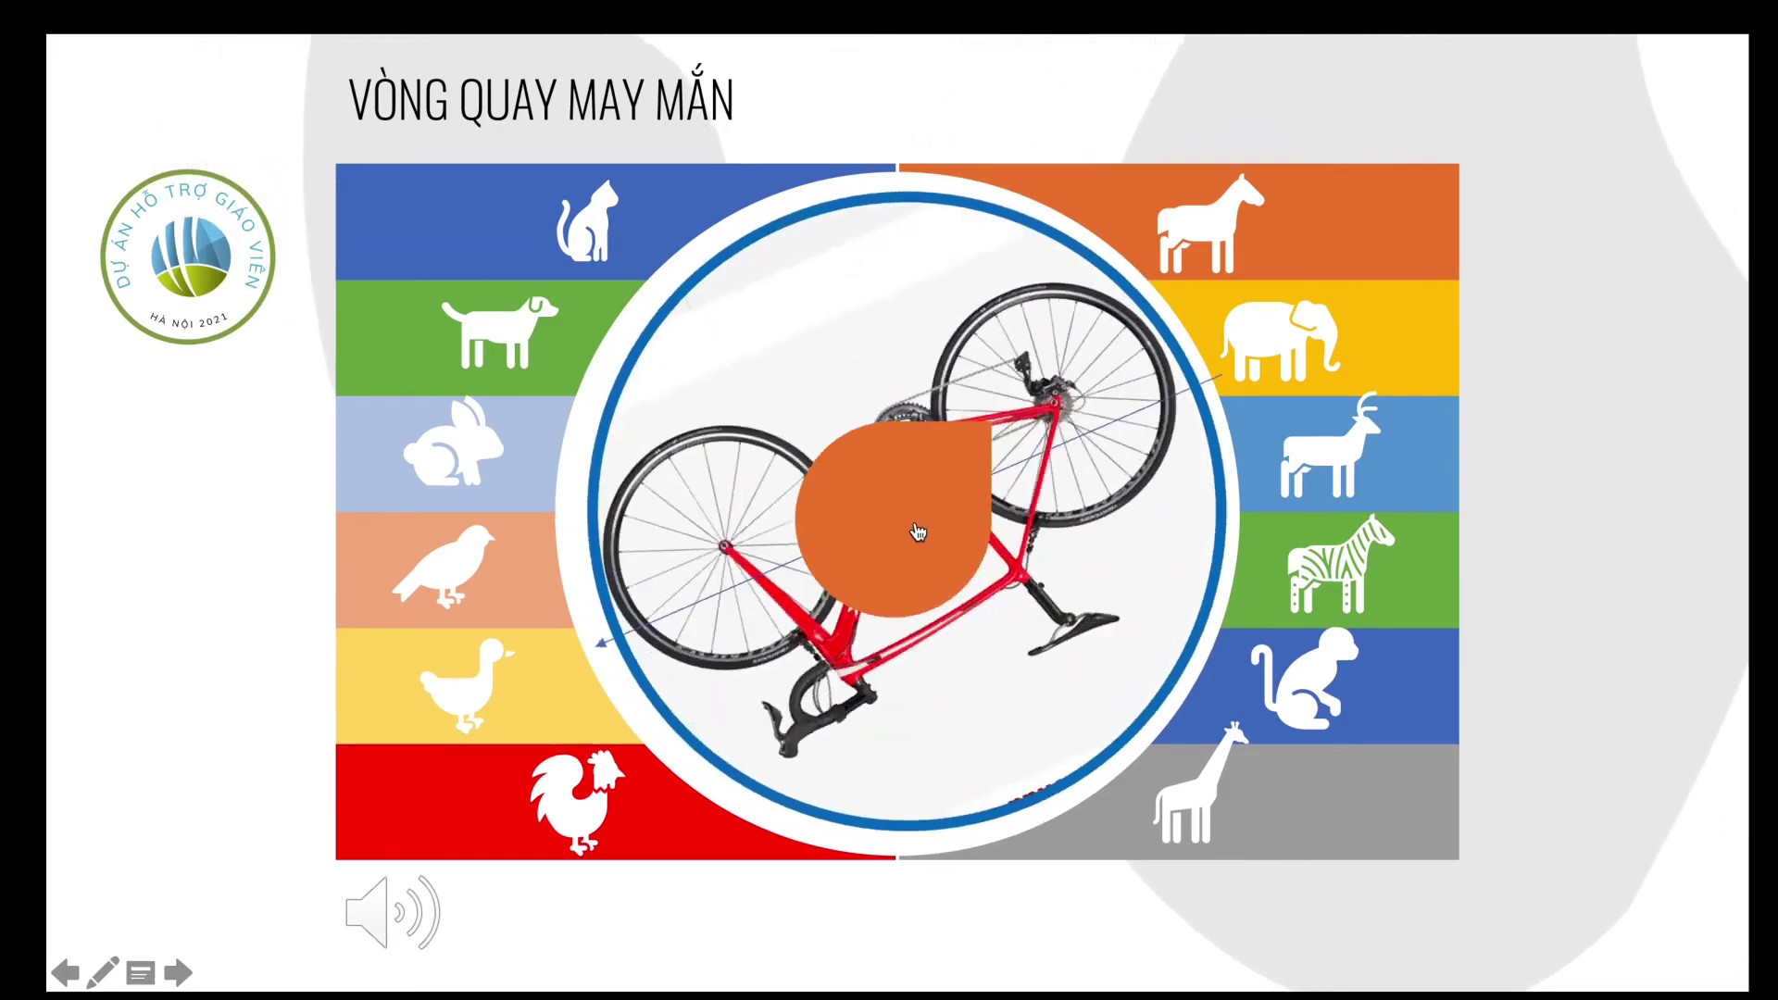
key(Escape)
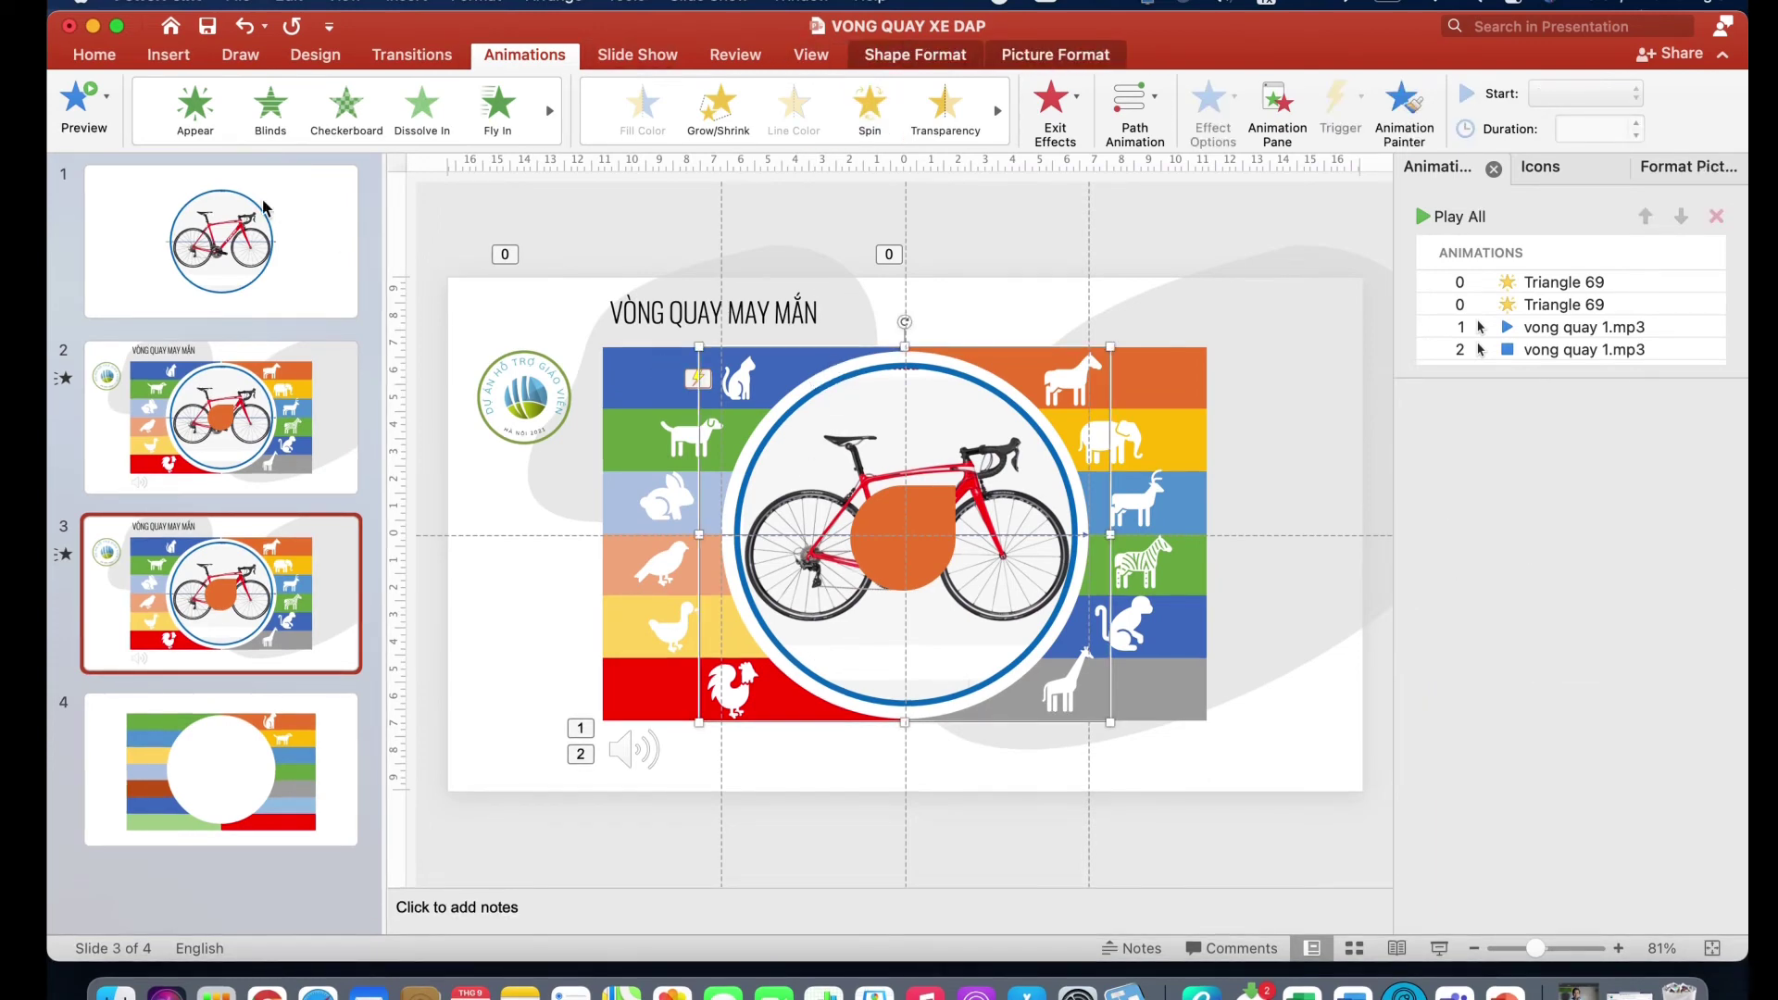
Add an Appear effect to the bicycle triggered by Teardrop 3, then start the slide show
click(206, 121)
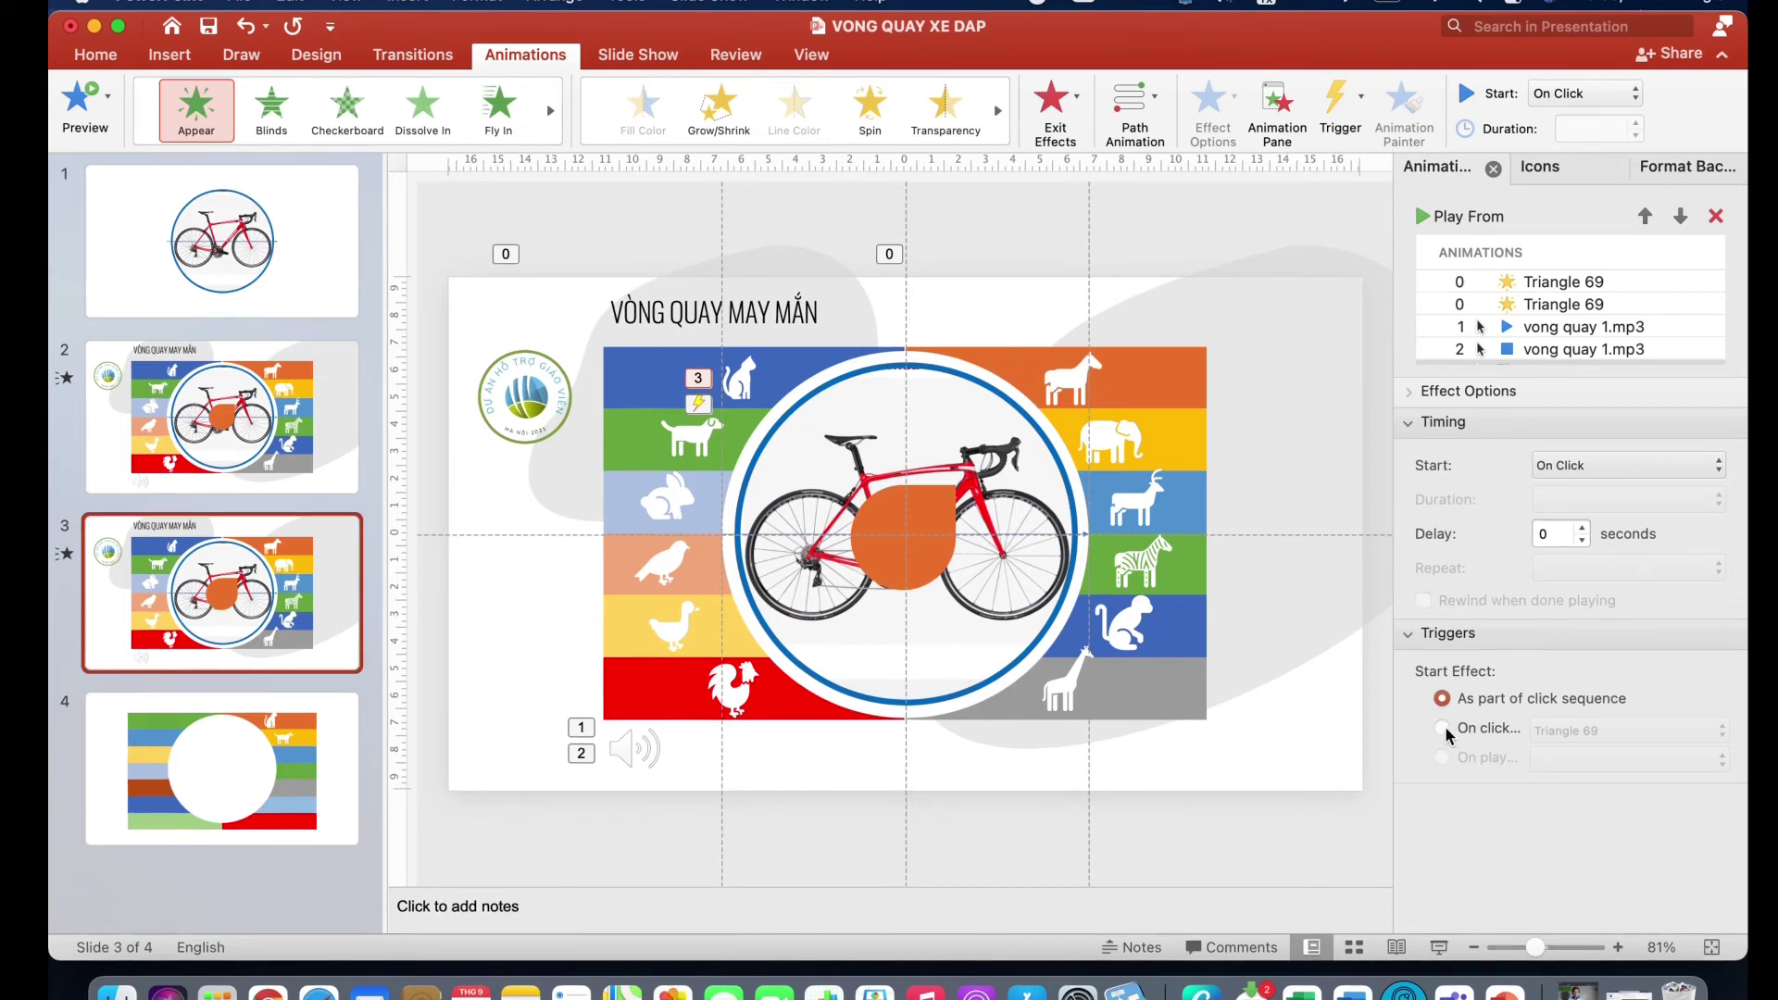
click(1722, 734)
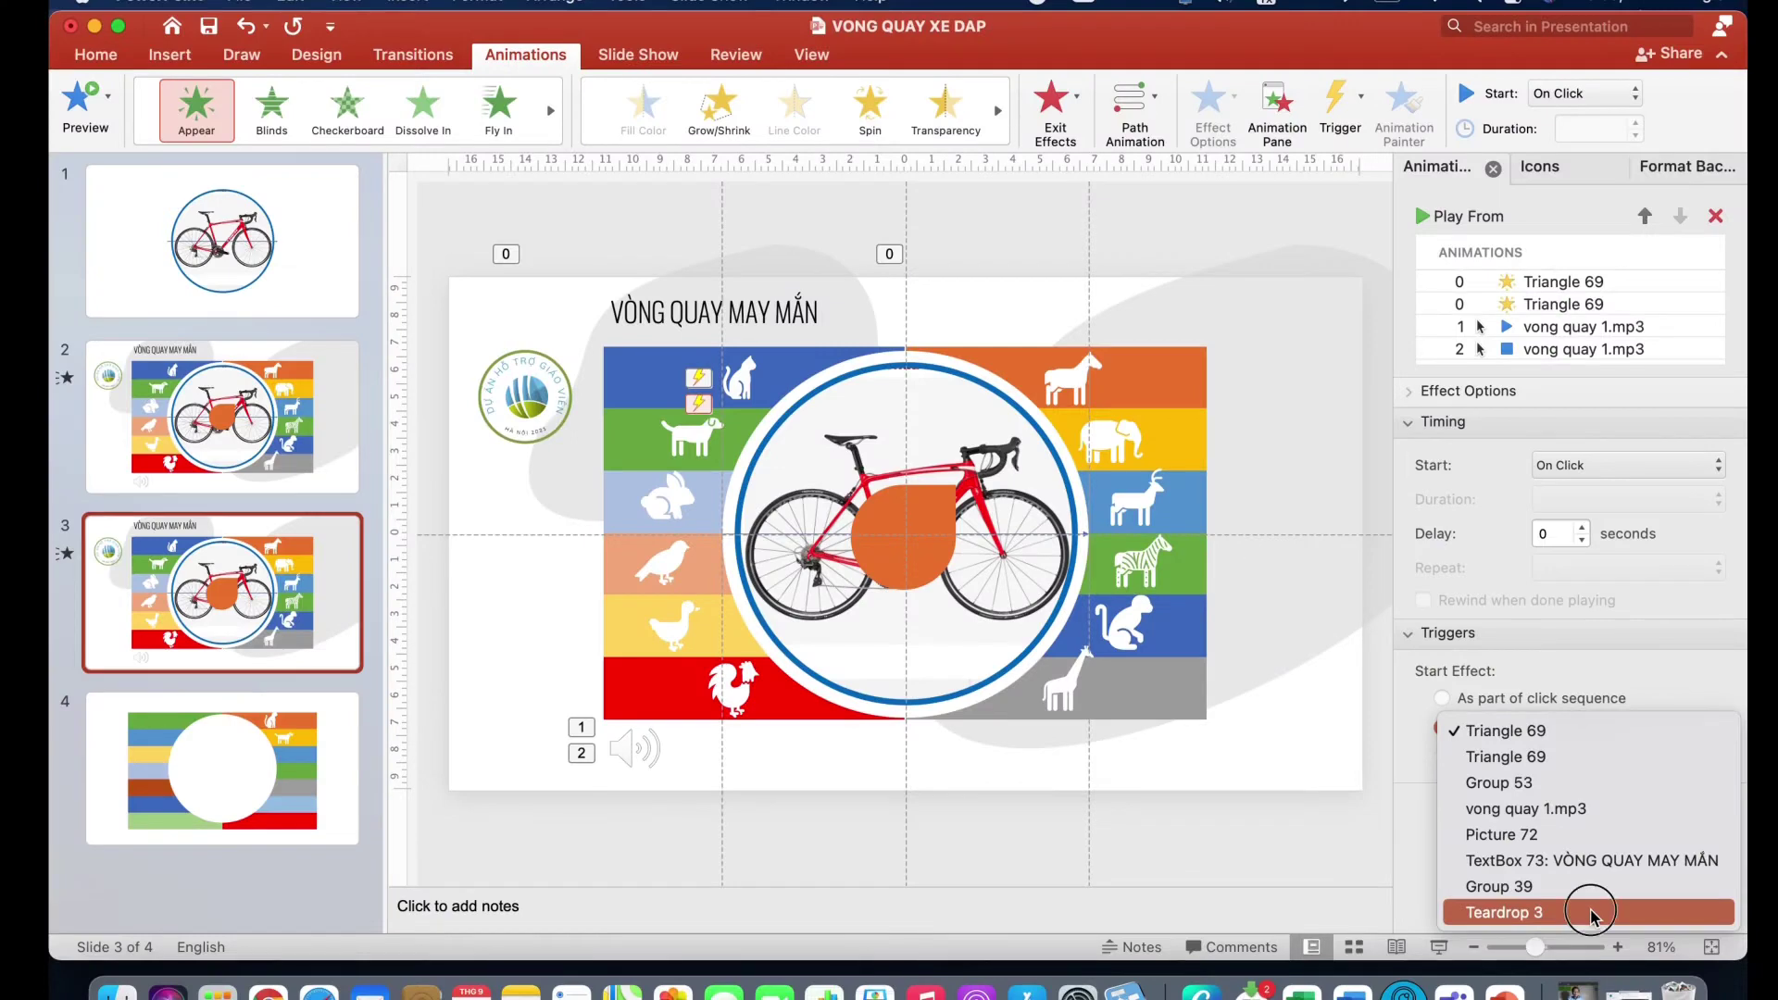
click(1590, 913)
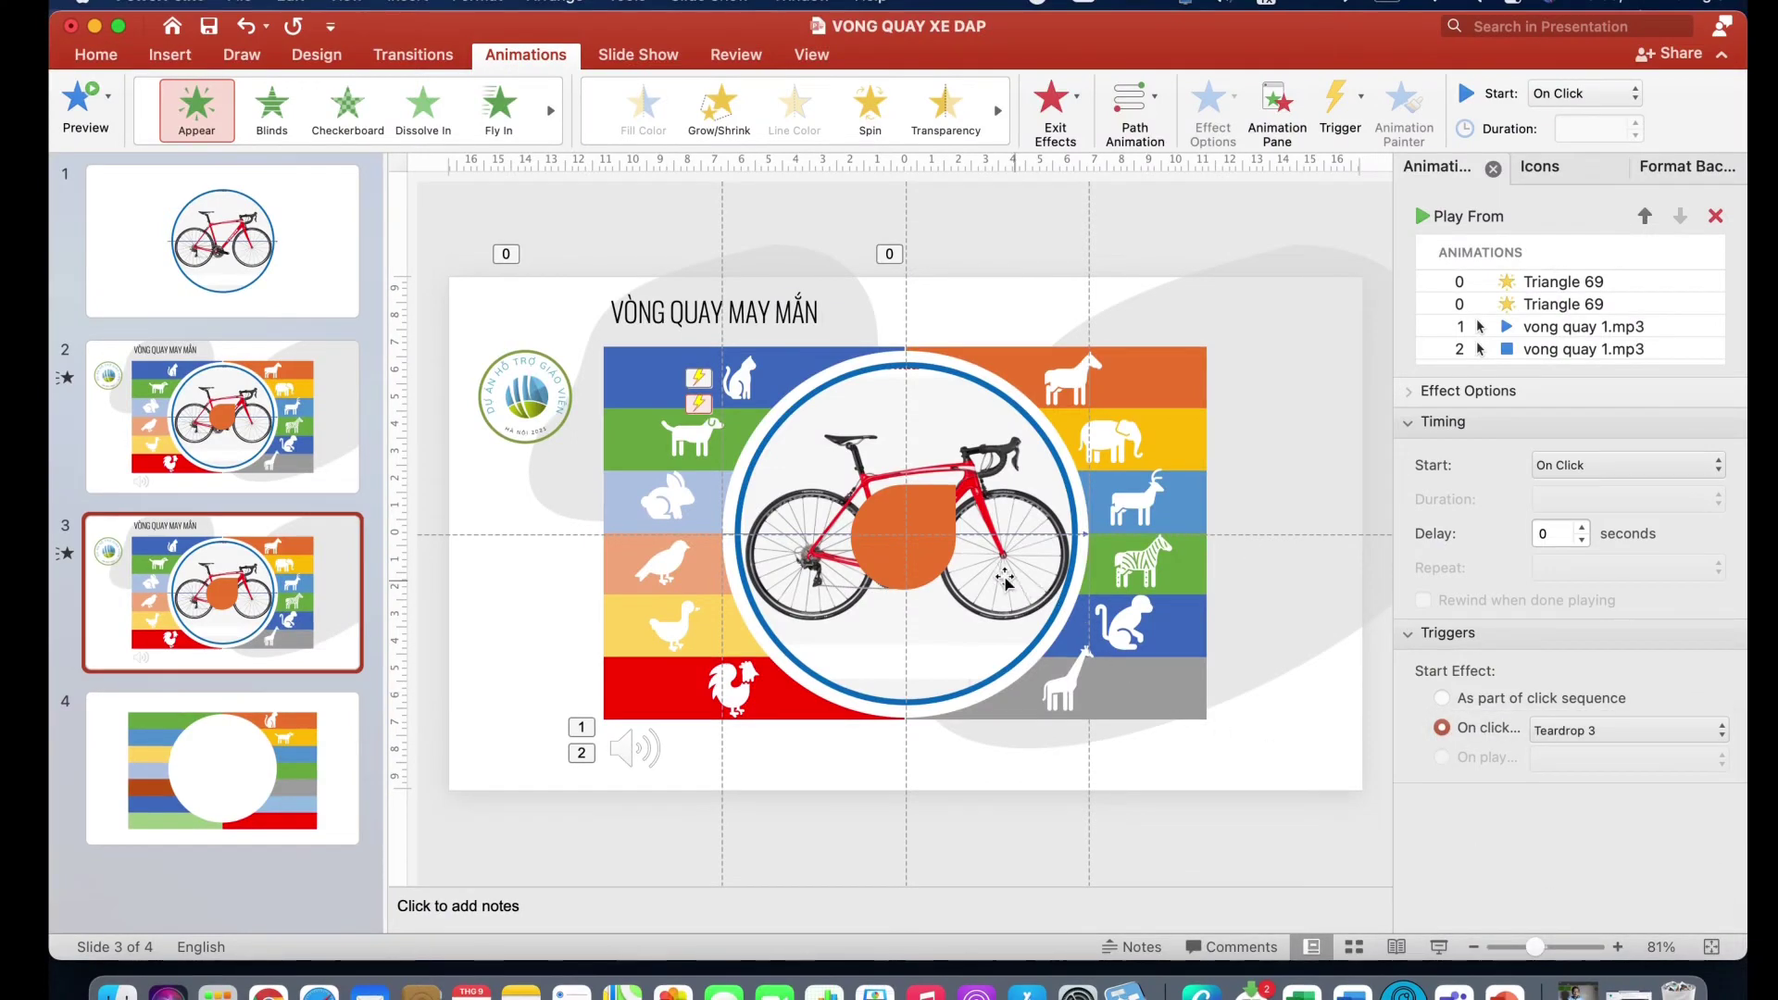
click(1443, 952)
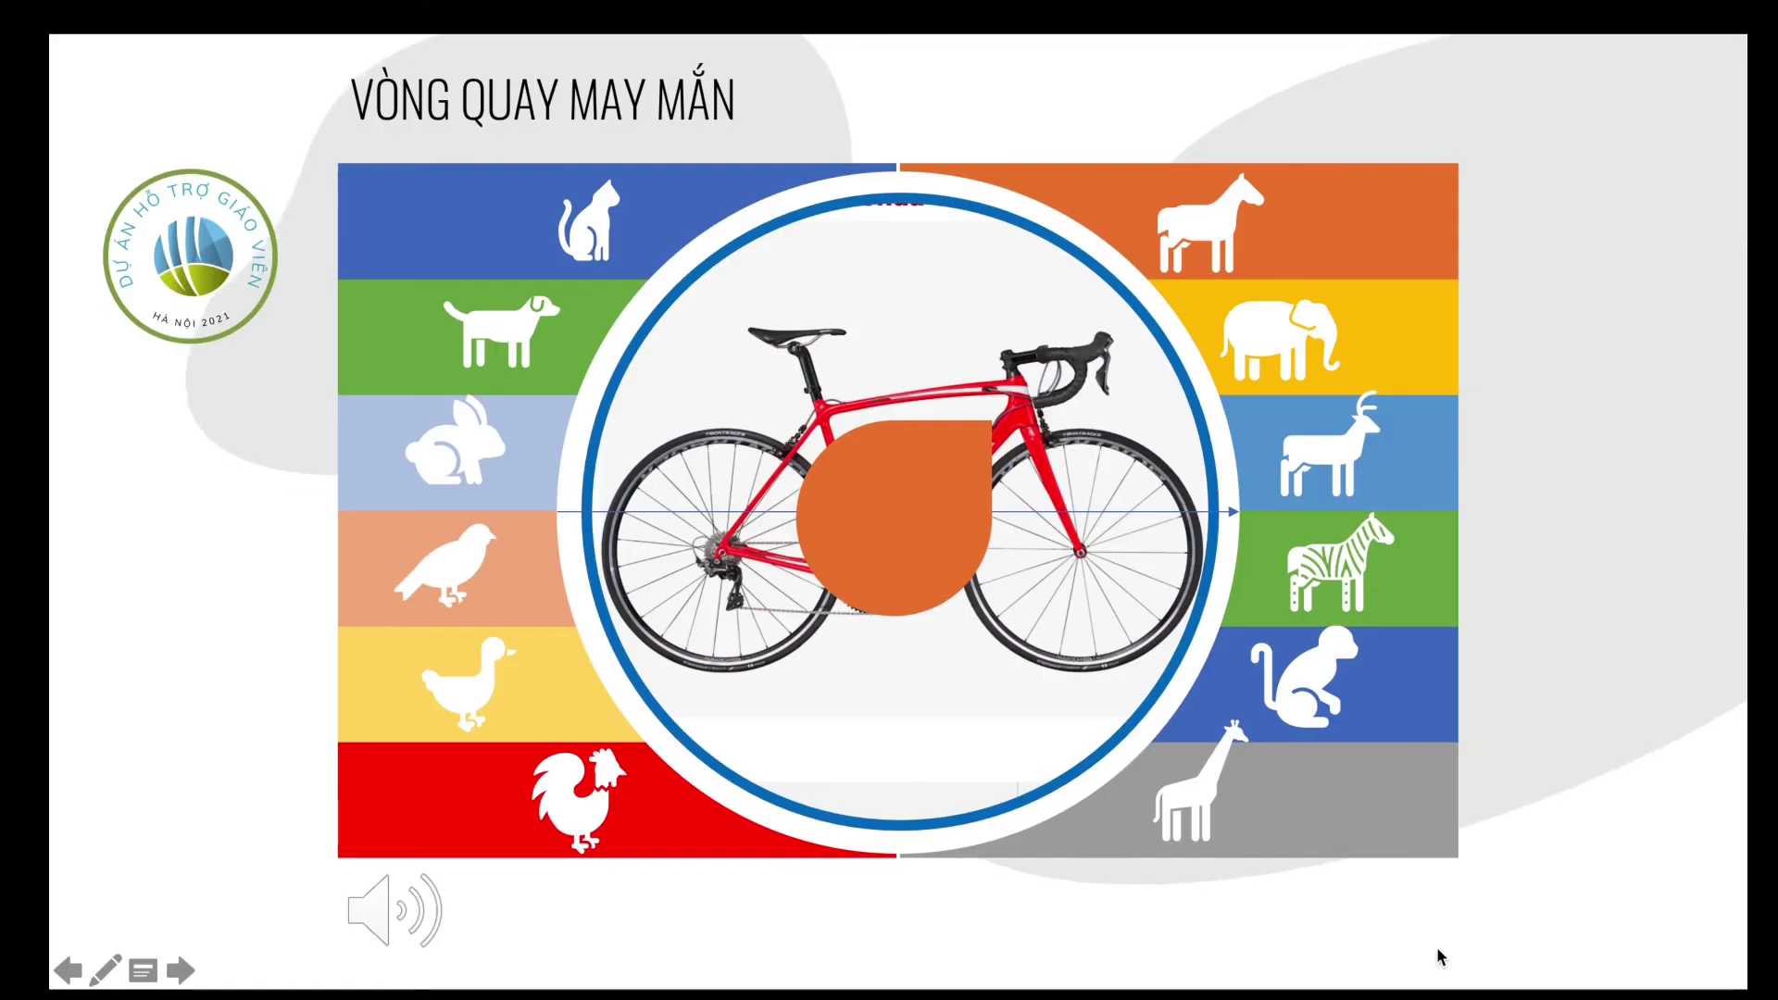
Click the orange teardrop to spin the wheel, then end the slide show
click(913, 556)
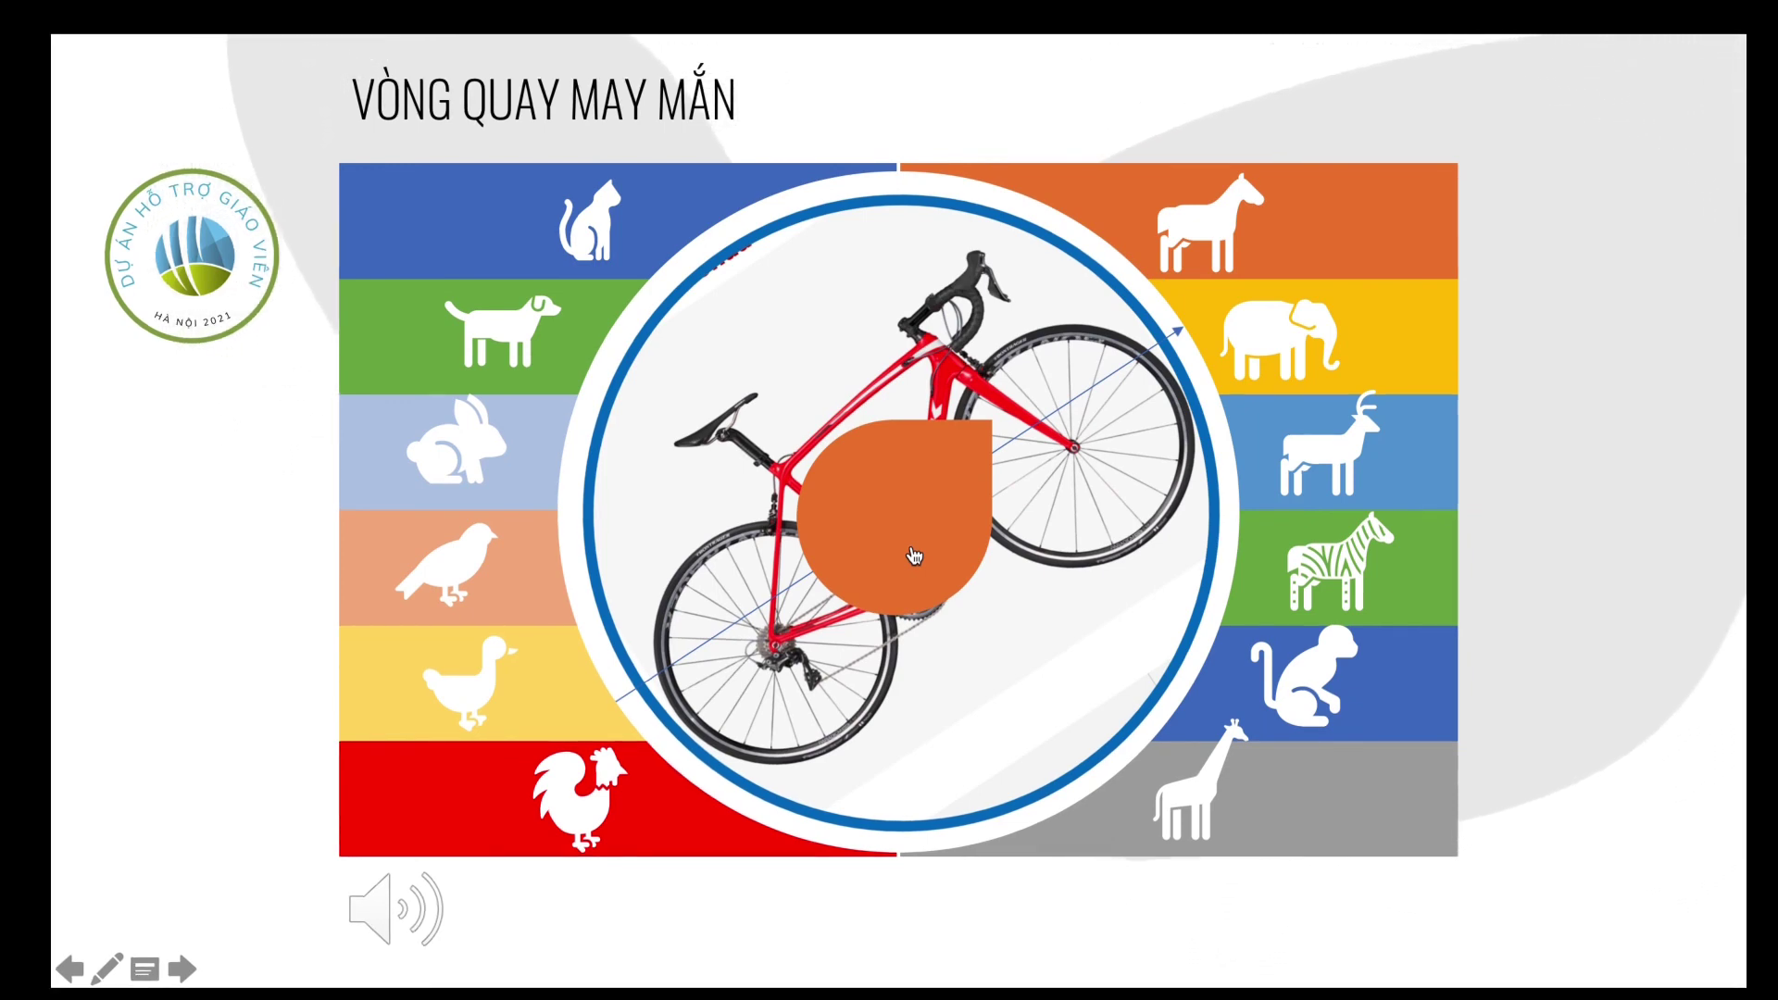
right_click(914, 555)
click(986, 804)
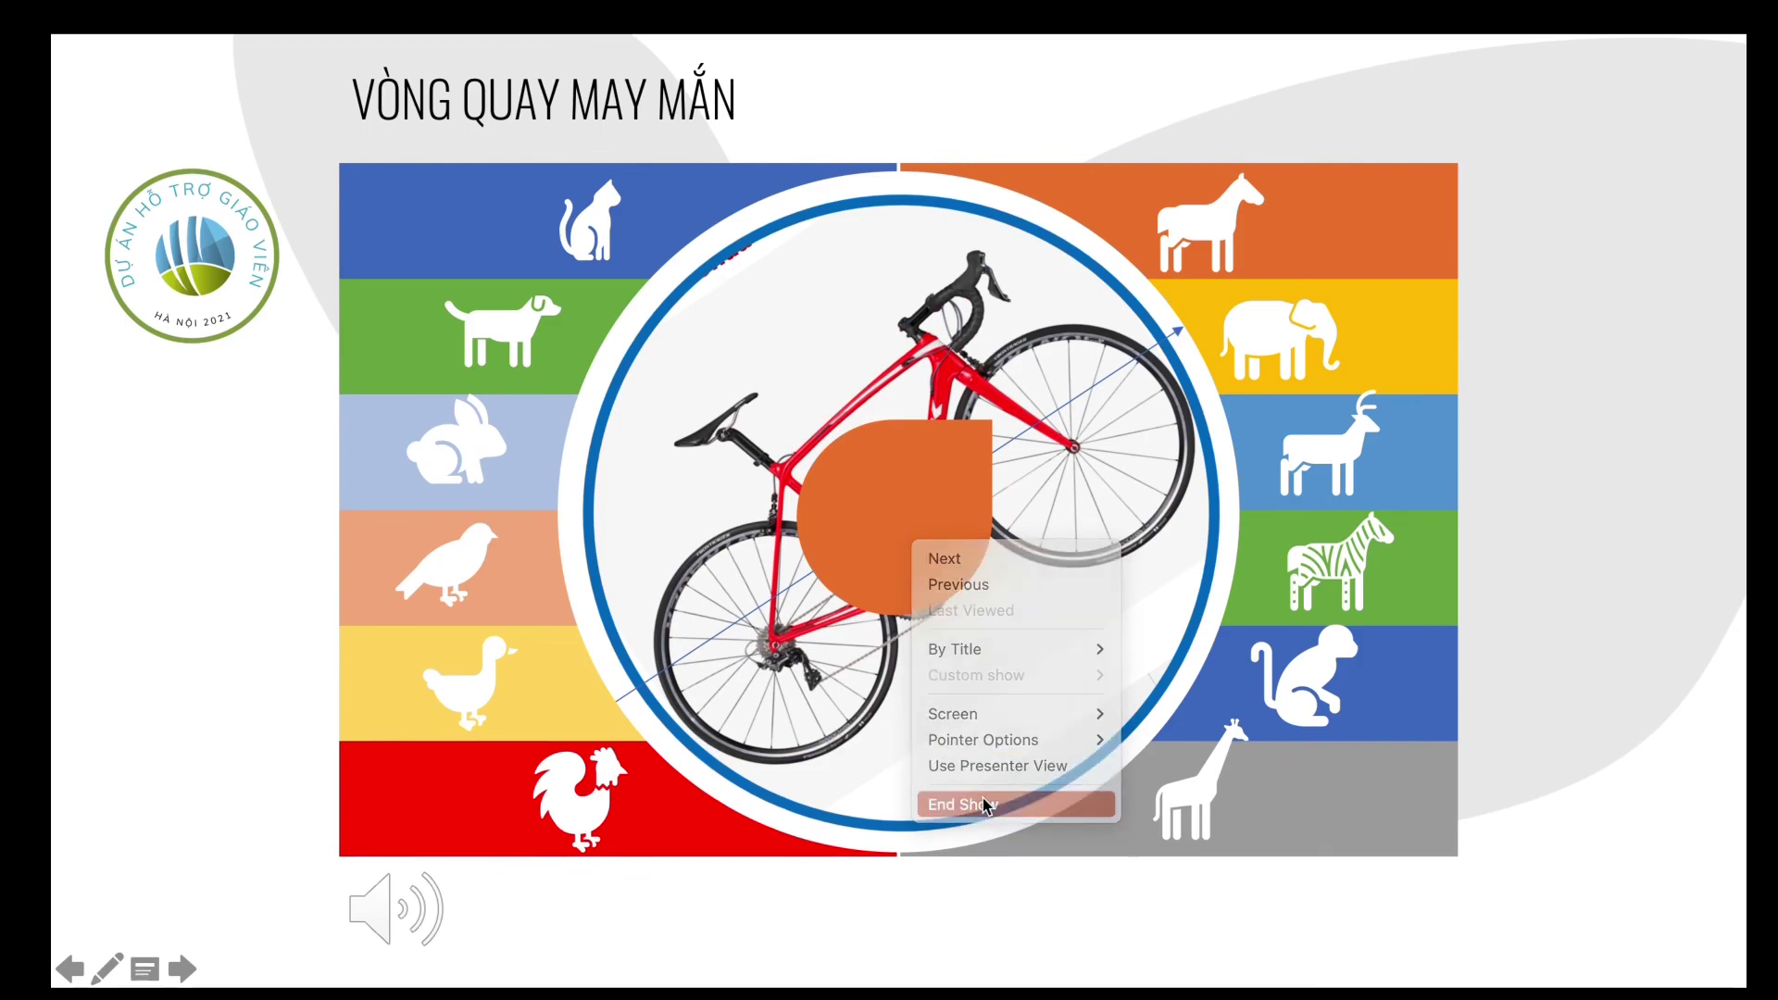